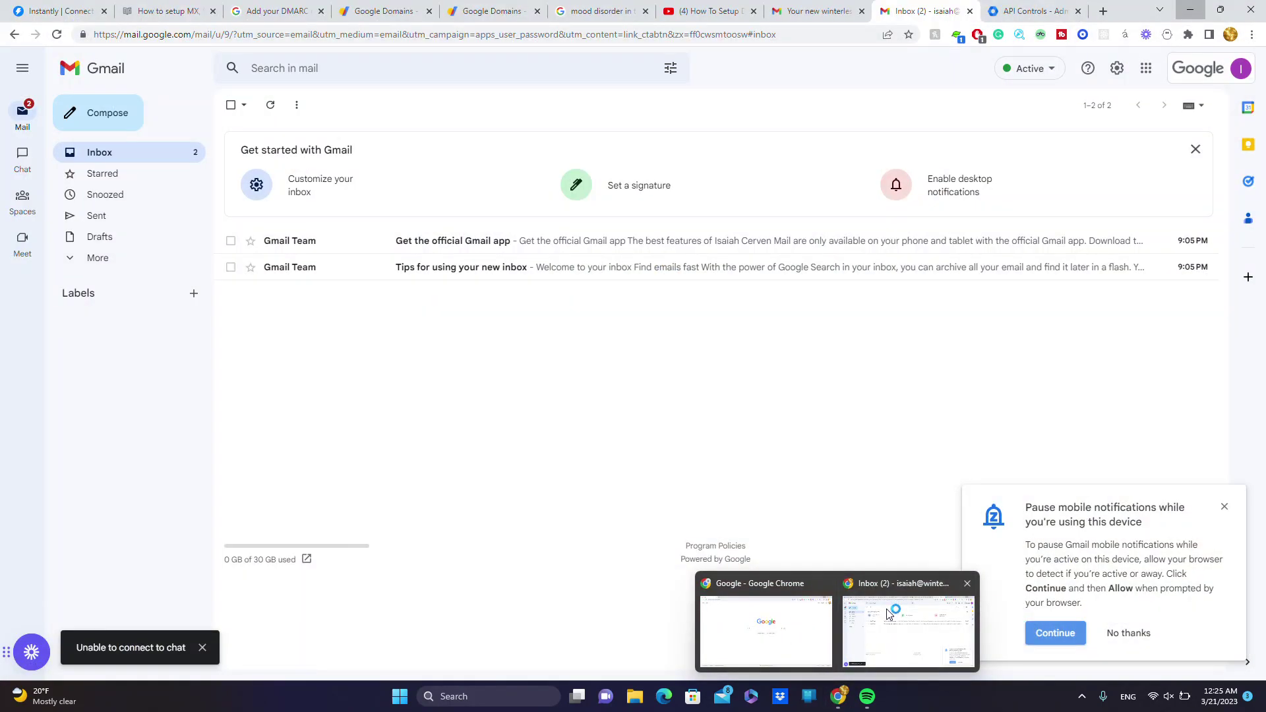
- Glance at the Gmail inbox, then go back to Instantly's Email Accounts list
left_click(892, 614)
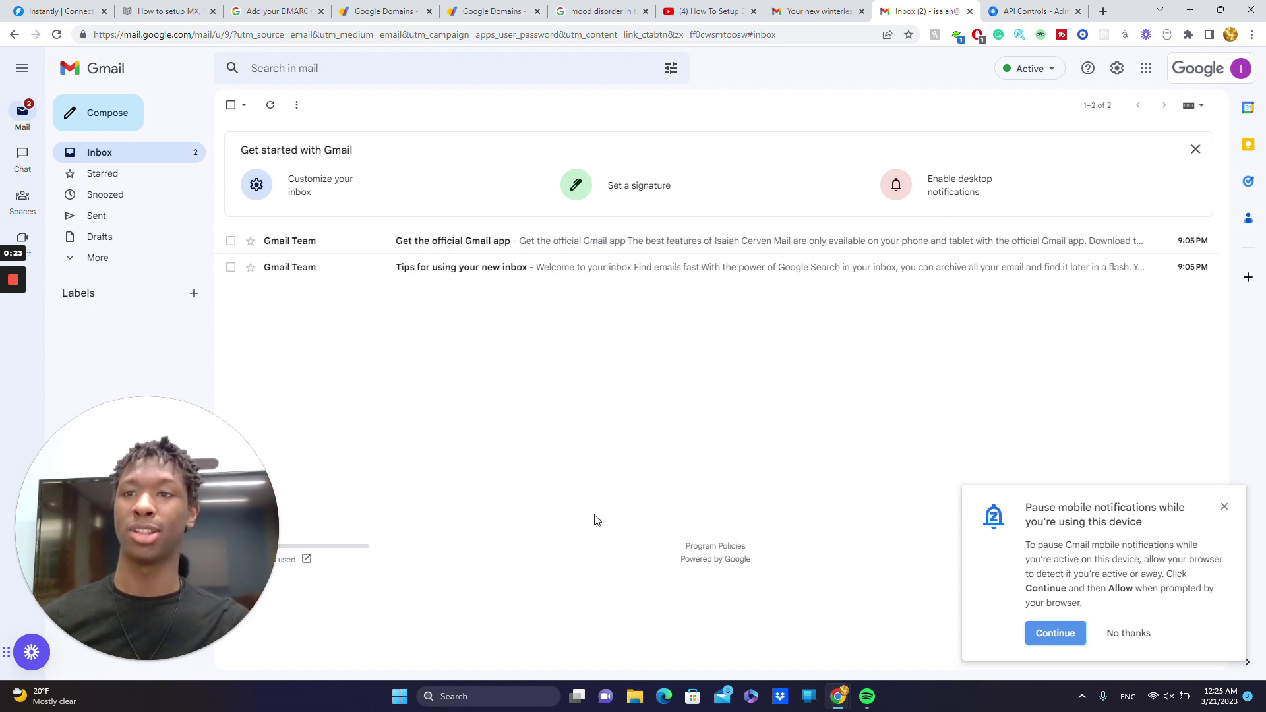
key("ctrl+1")
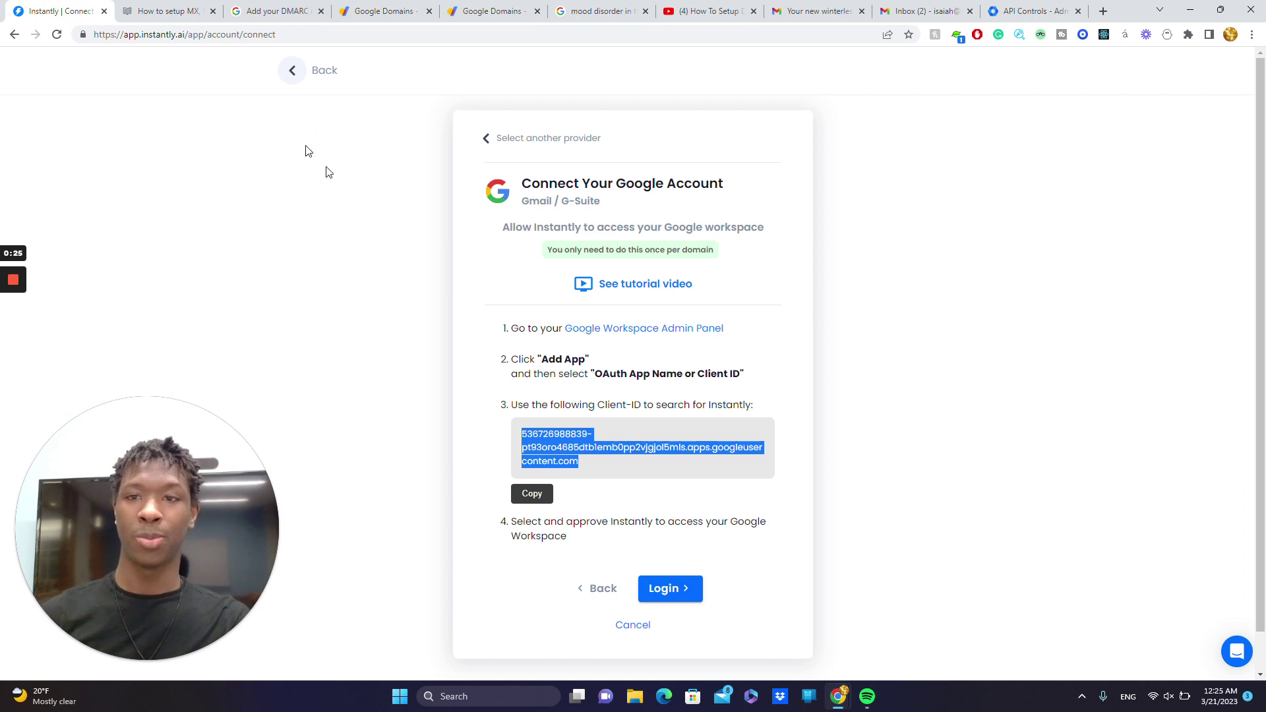
left_click(289, 78)
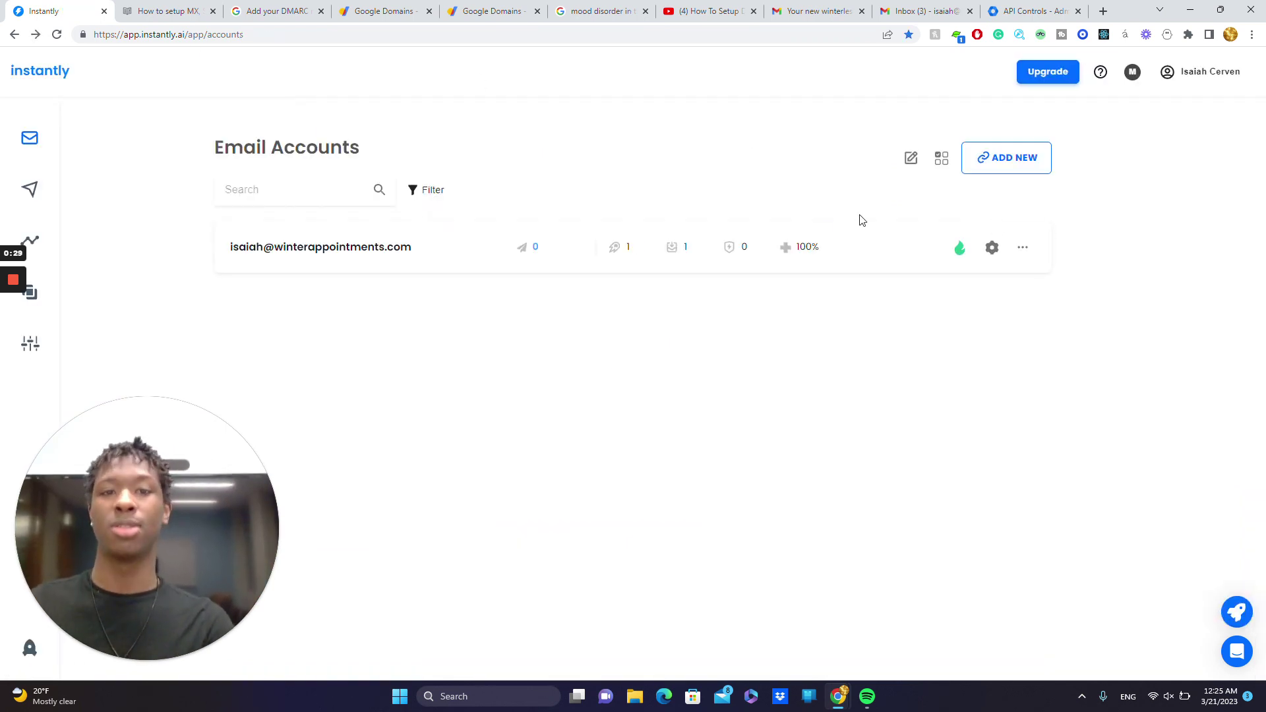
- Begin adding a new Google Gmail / G-Suite account in Instantly, then switch to Google Domains
left_click(993, 173)
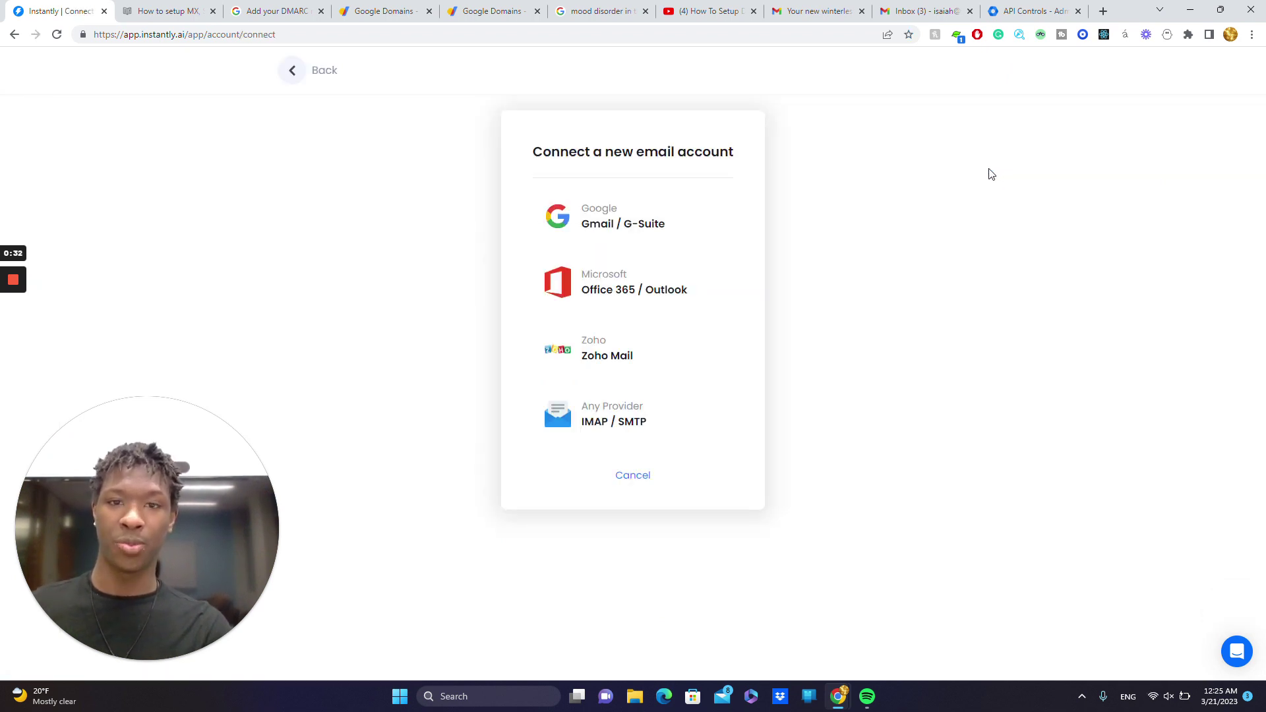
left_click(665, 217)
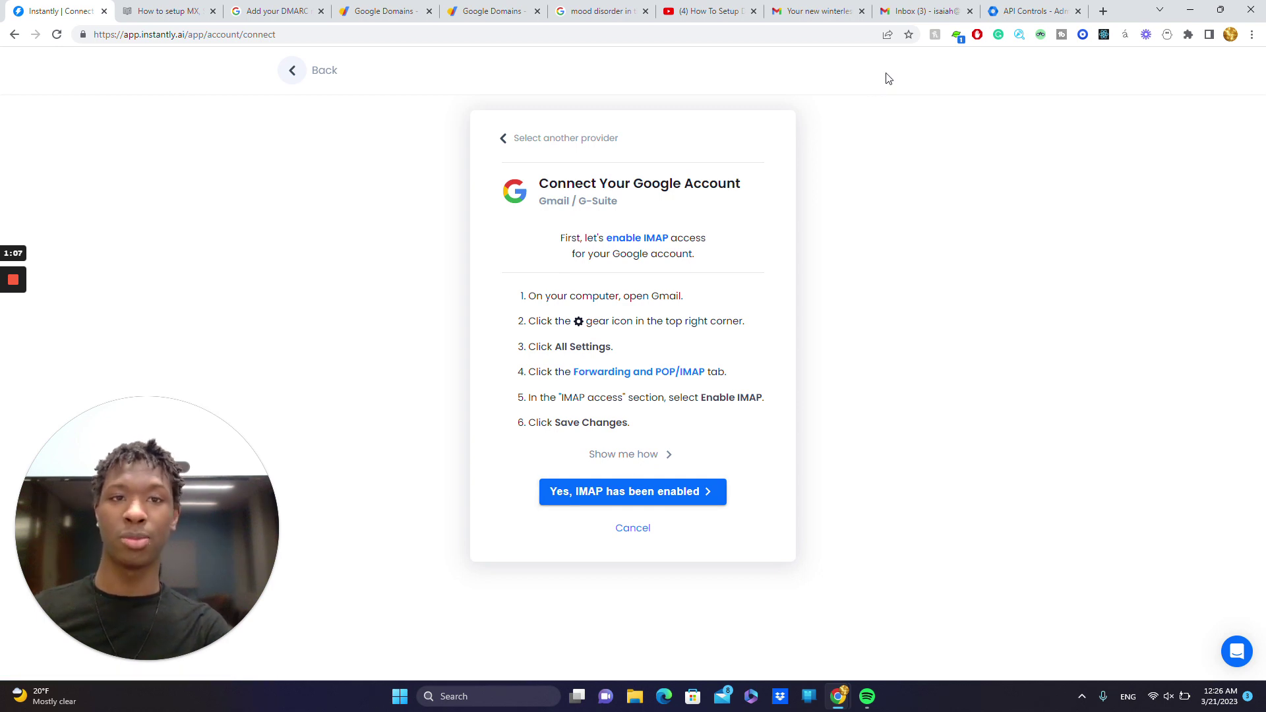
left_click(362, 11)
- Search Google Domains for popcornisnice and add popcornisnice.com at $12/year to the cart
left_click(58, 74)
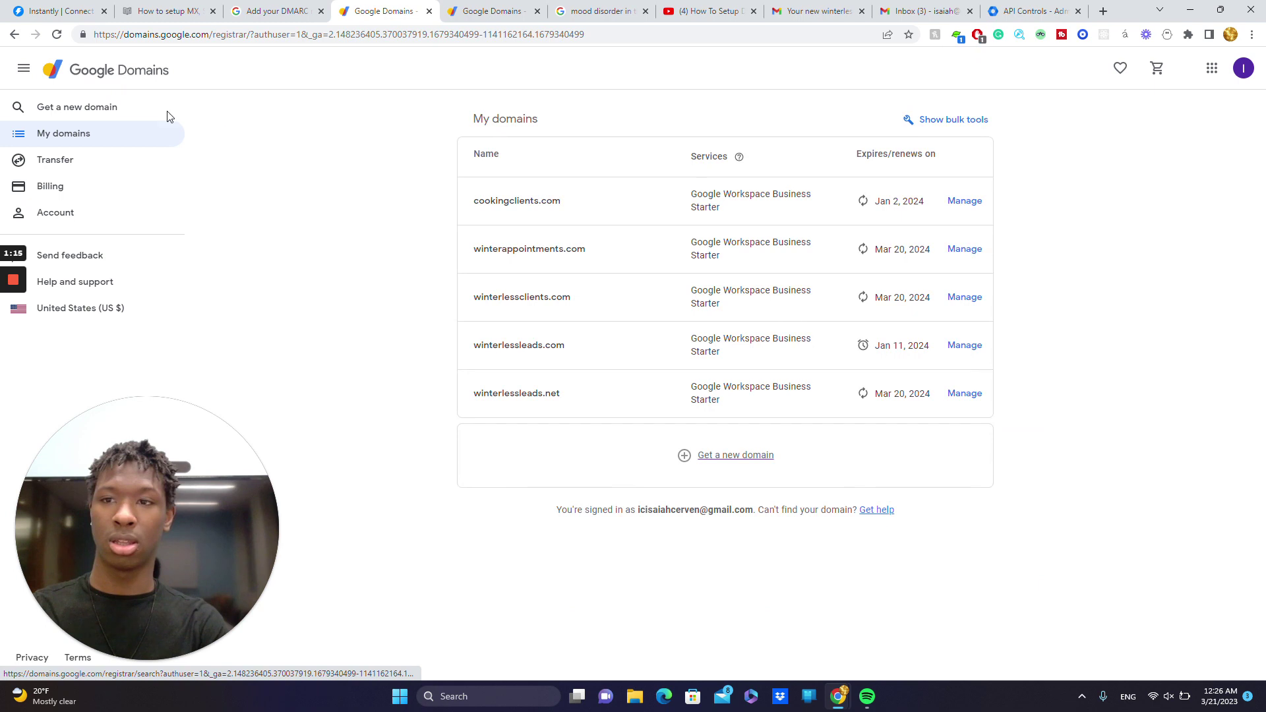
left_click(161, 110)
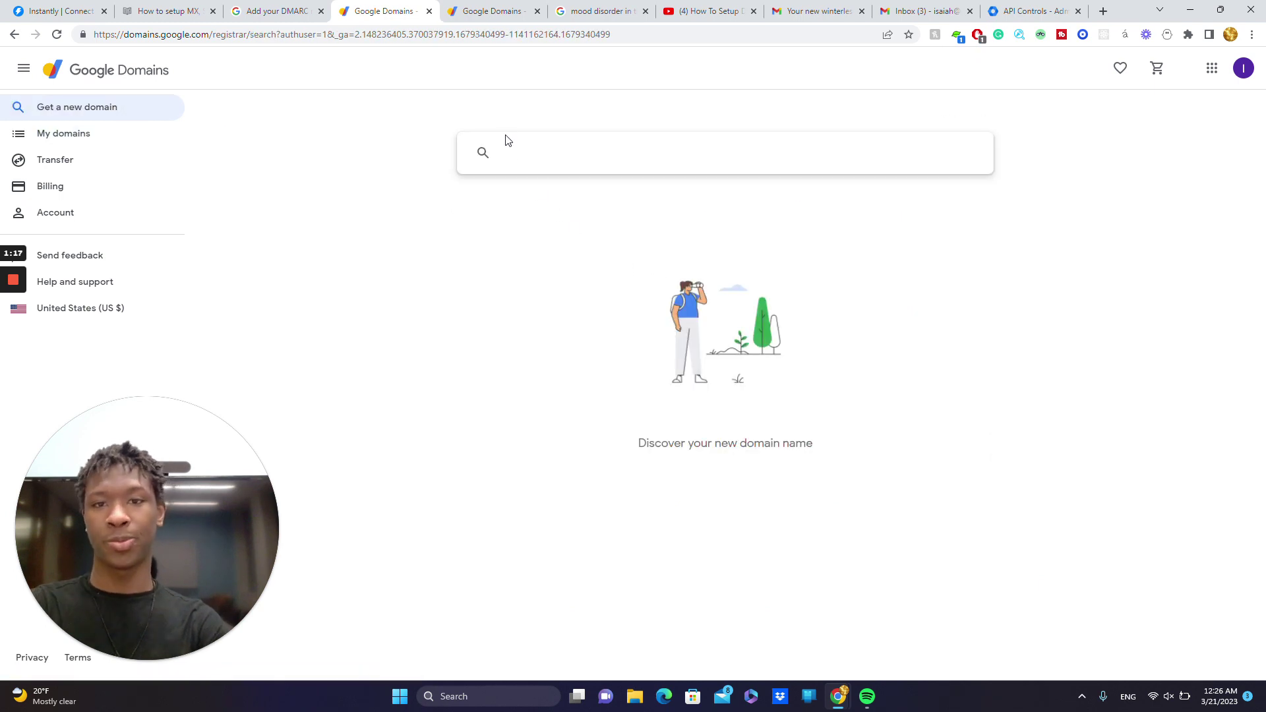
left_click(517, 152)
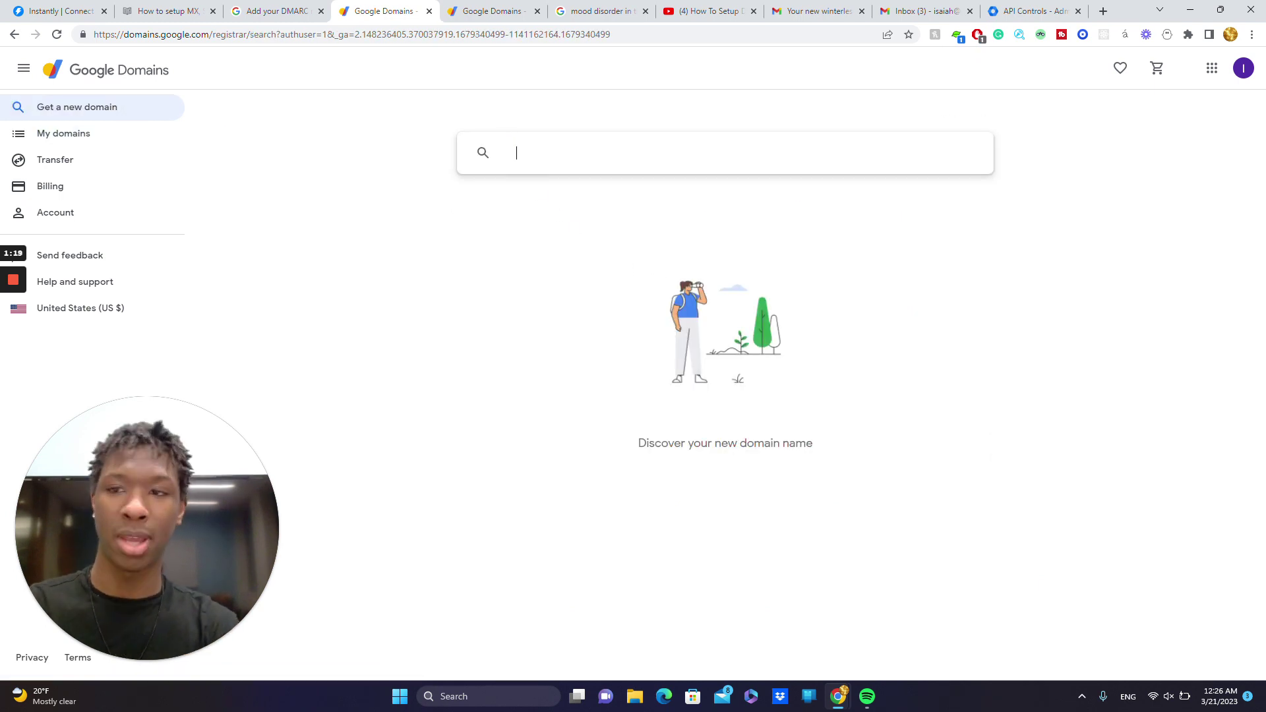
type("popco")
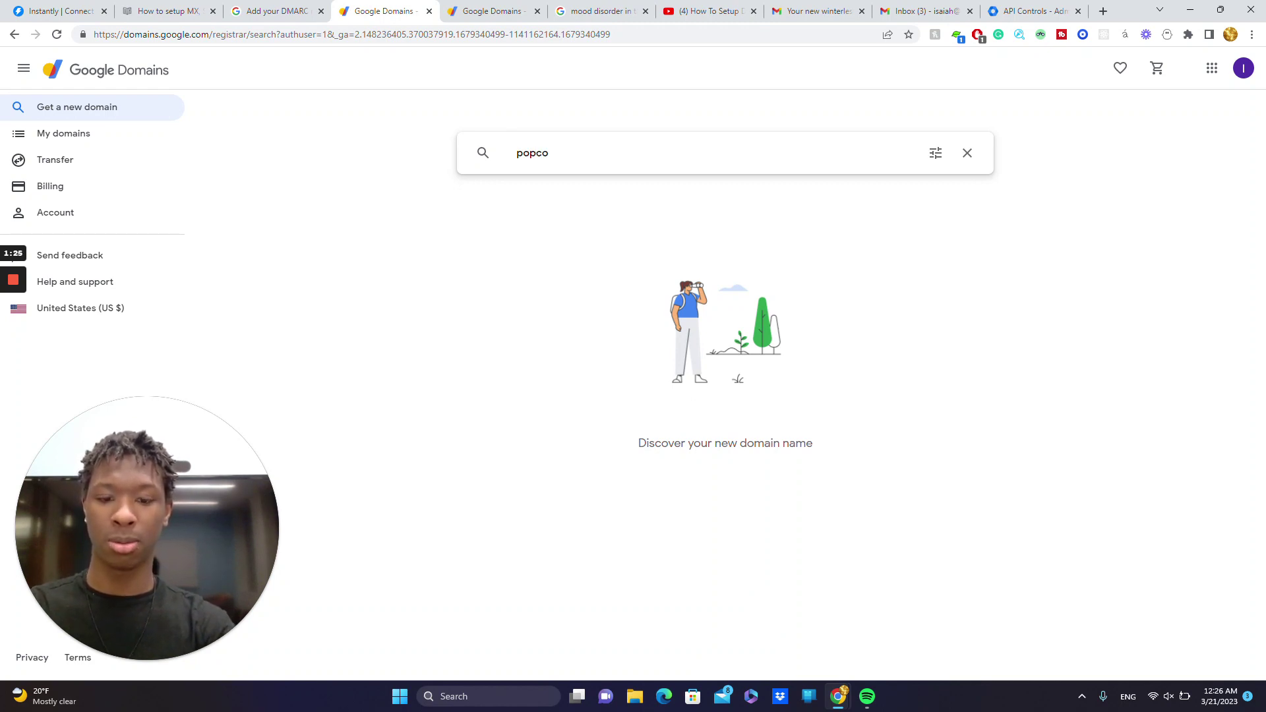
type("rnisnice")
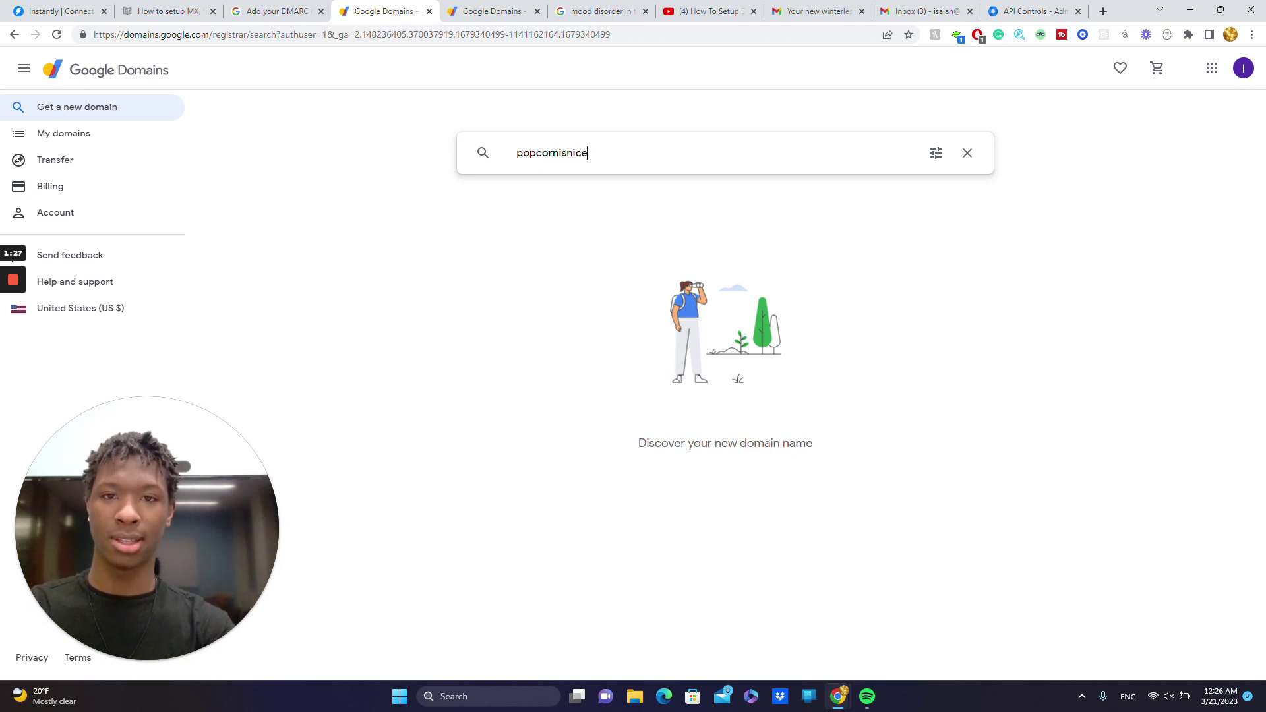
key("Return")
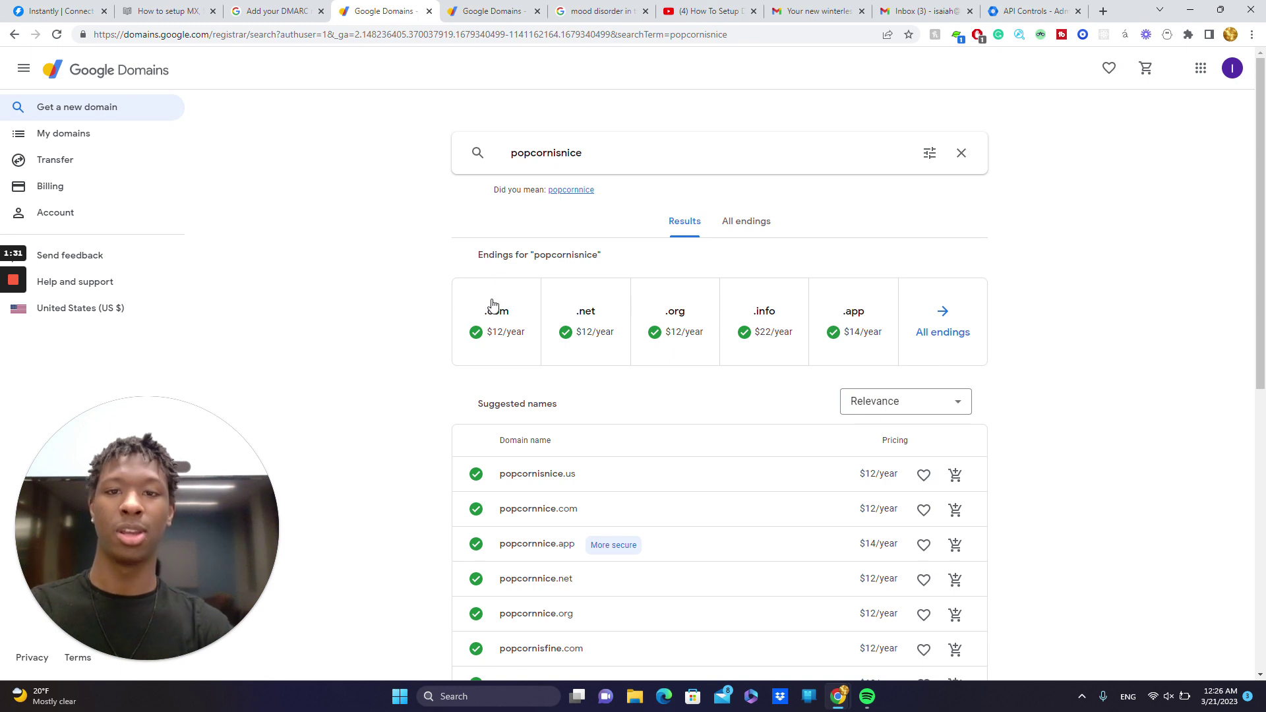
left_click(490, 303)
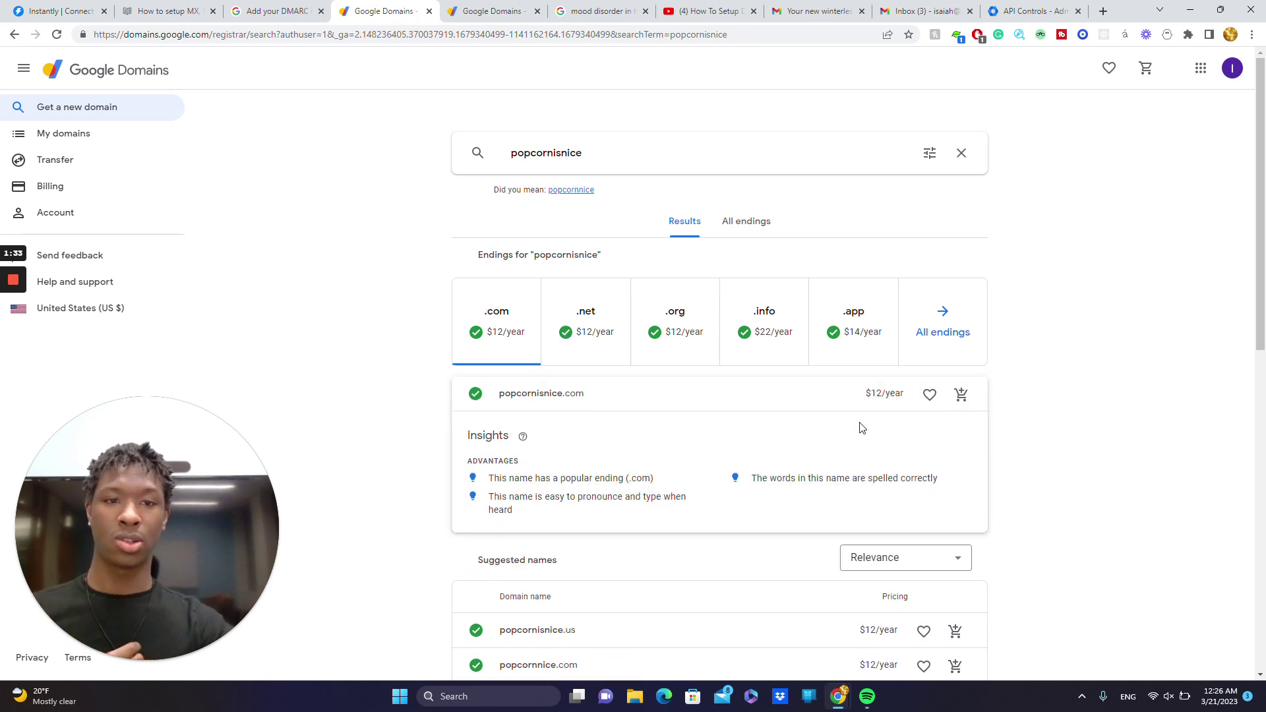
left_click(963, 396)
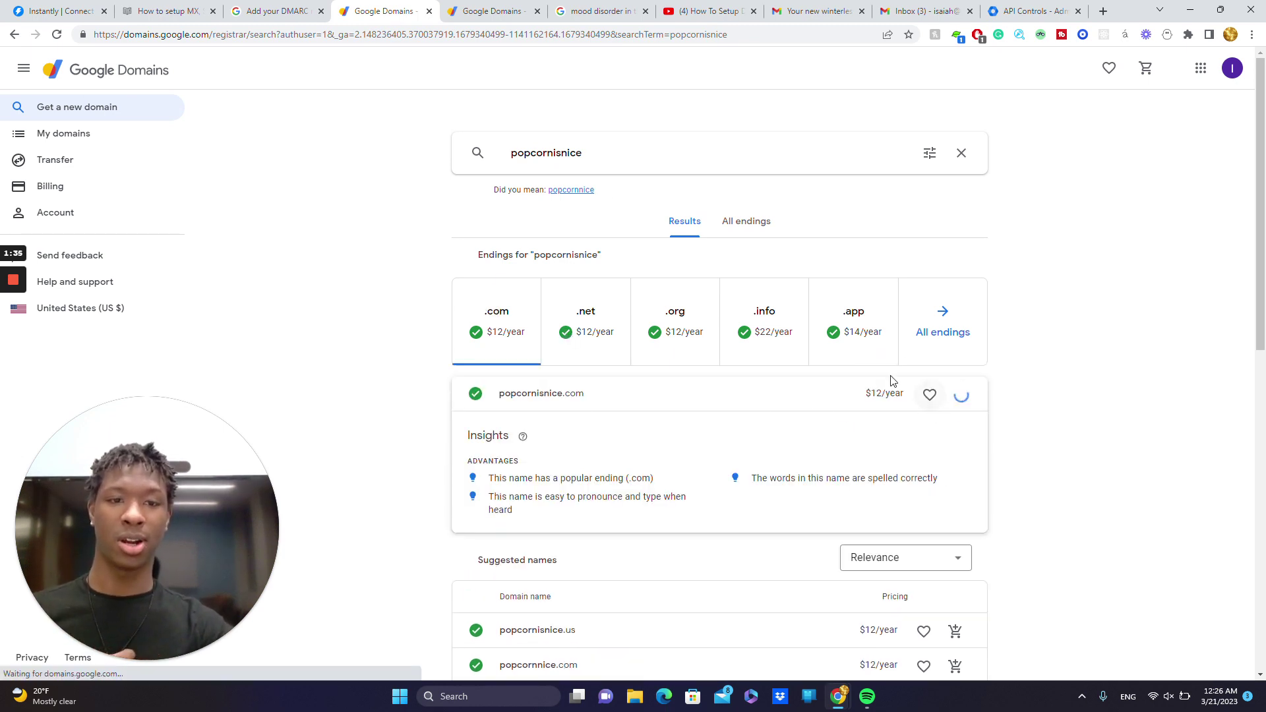
left_click(1148, 72)
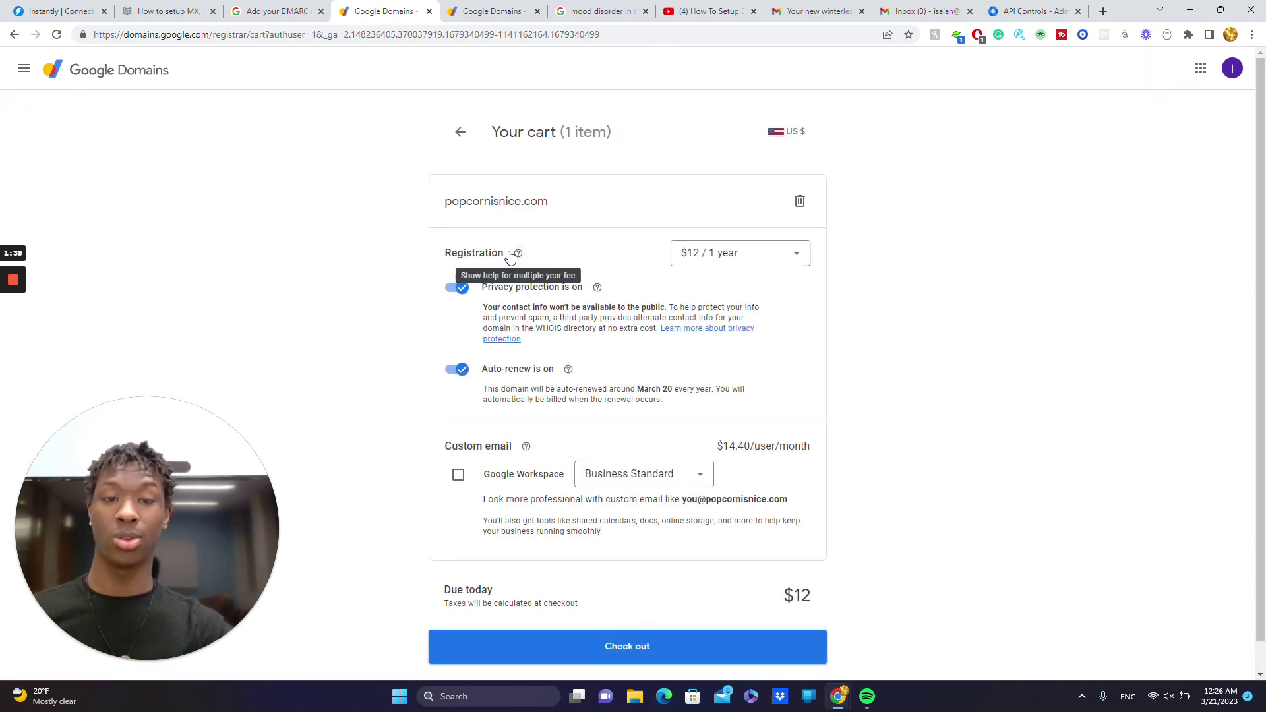
- Add Google Workspace on the Business Starter plan to the popcornisnice.com order
scroll(560, 169, "down", 1)
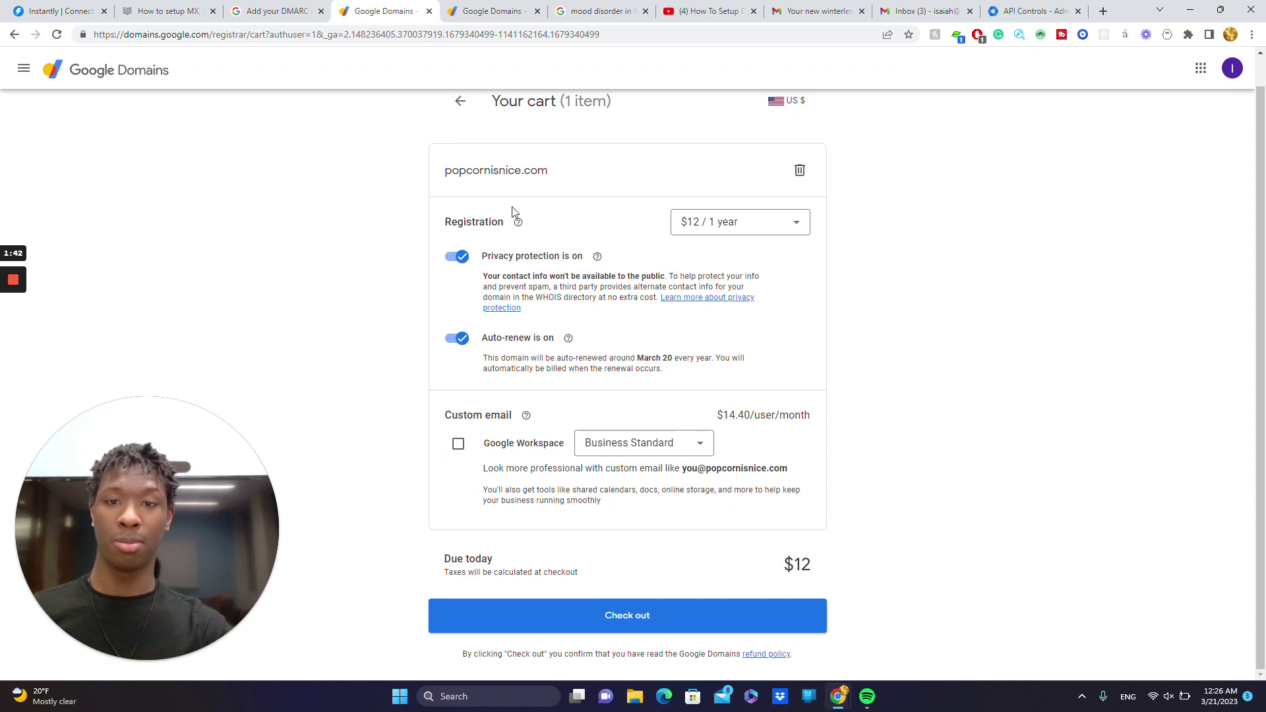
left_click(458, 444)
scroll(546, 455, "down", 2)
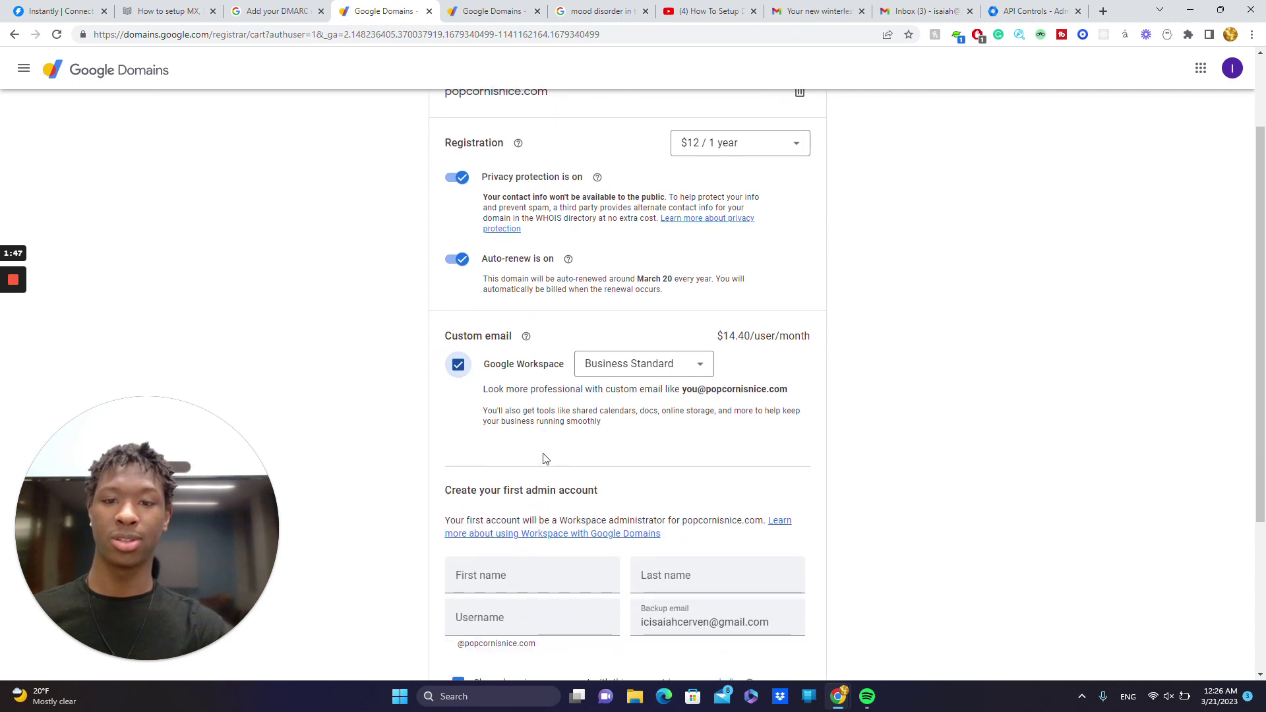
left_click(598, 311)
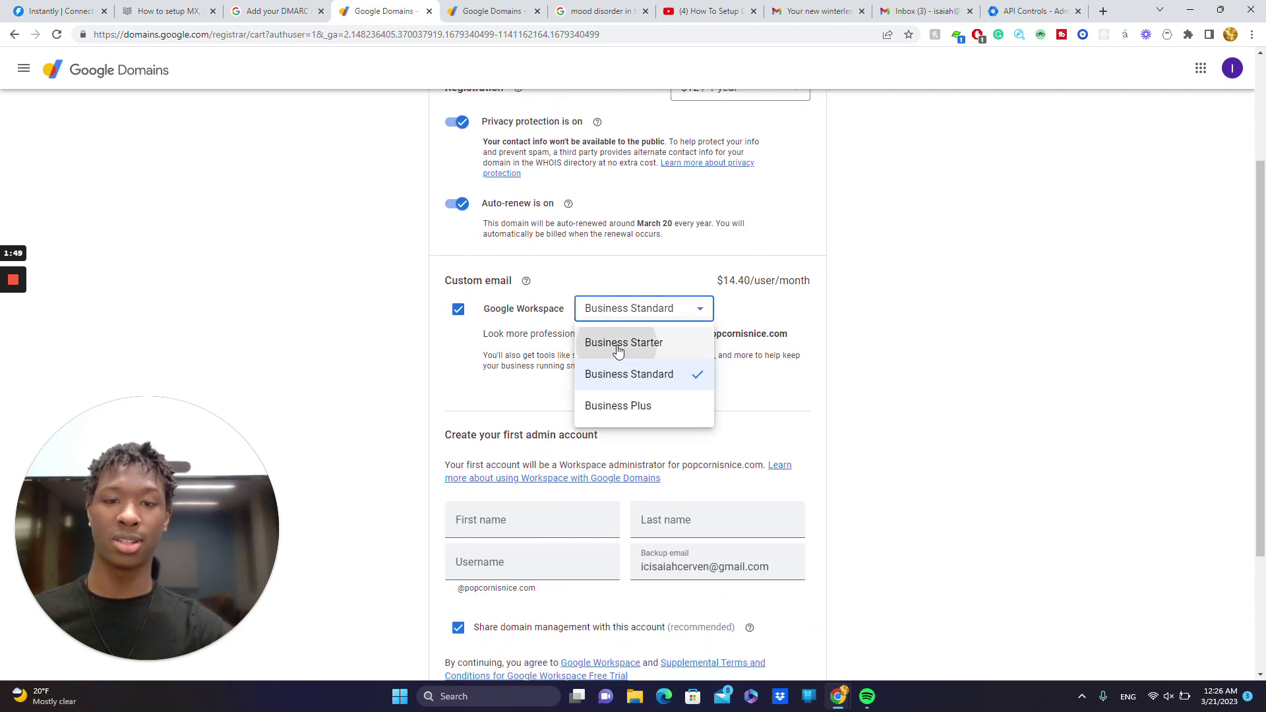
left_click(614, 344)
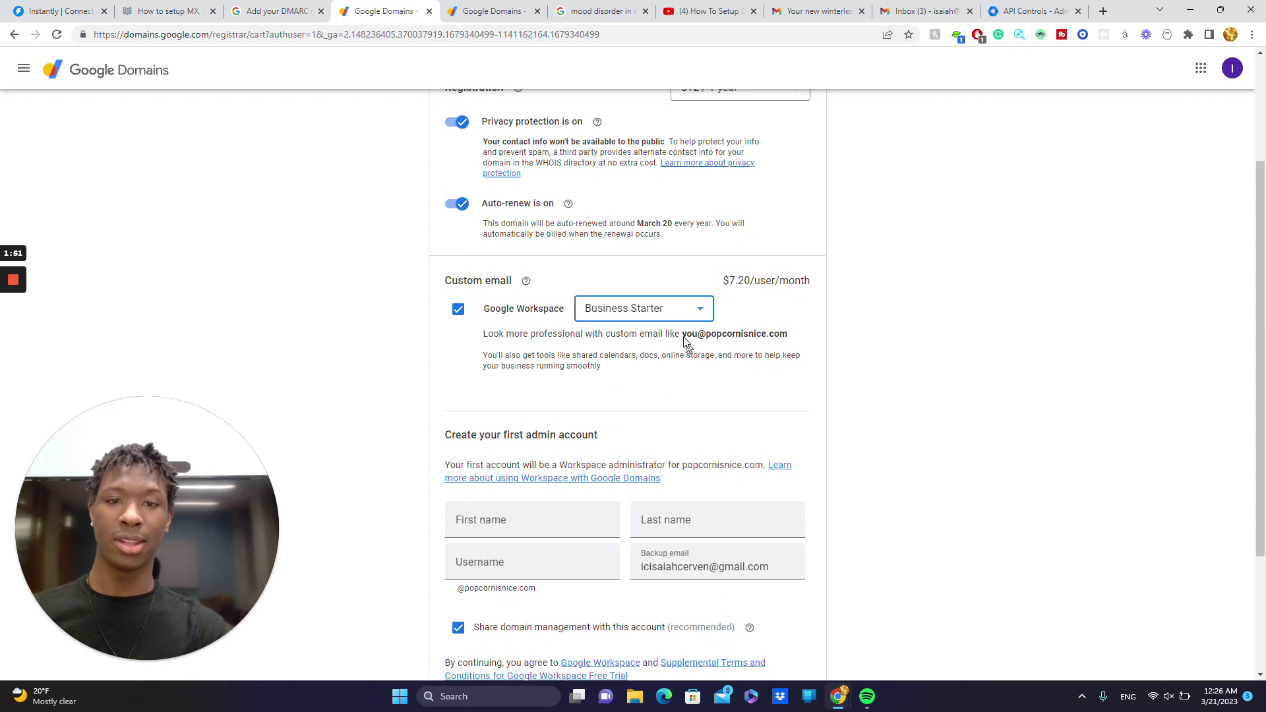
- Fill in the Workspace admin account's username for popcornisnice.com
left_click_drag(682, 335, 791, 337)
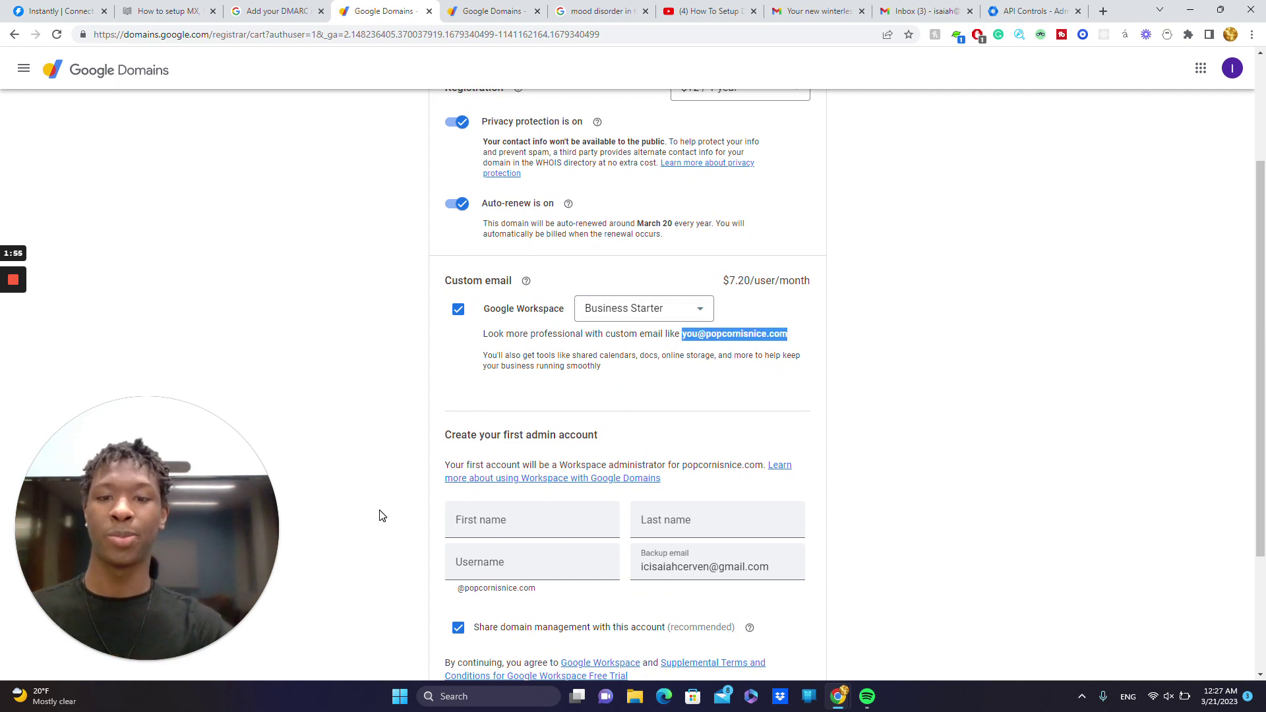
scroll(381, 515, "down", 2)
left_click(490, 380)
key("Tab")
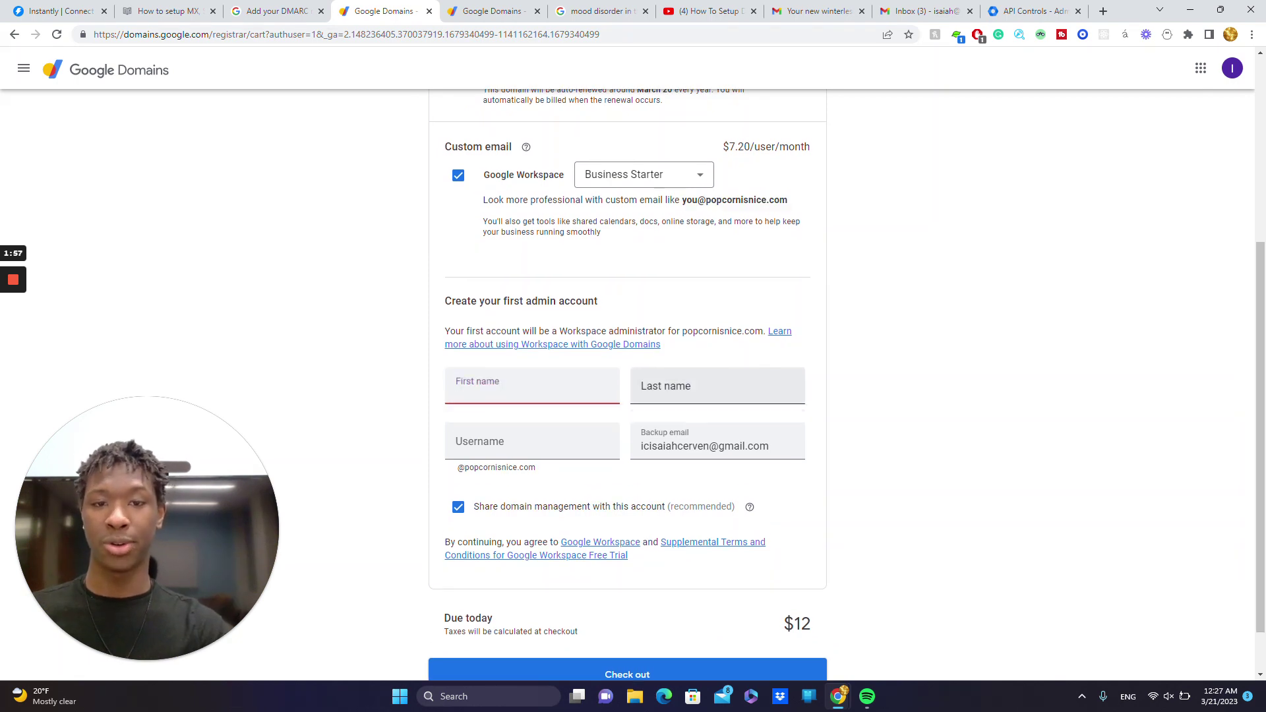
left_click(559, 435)
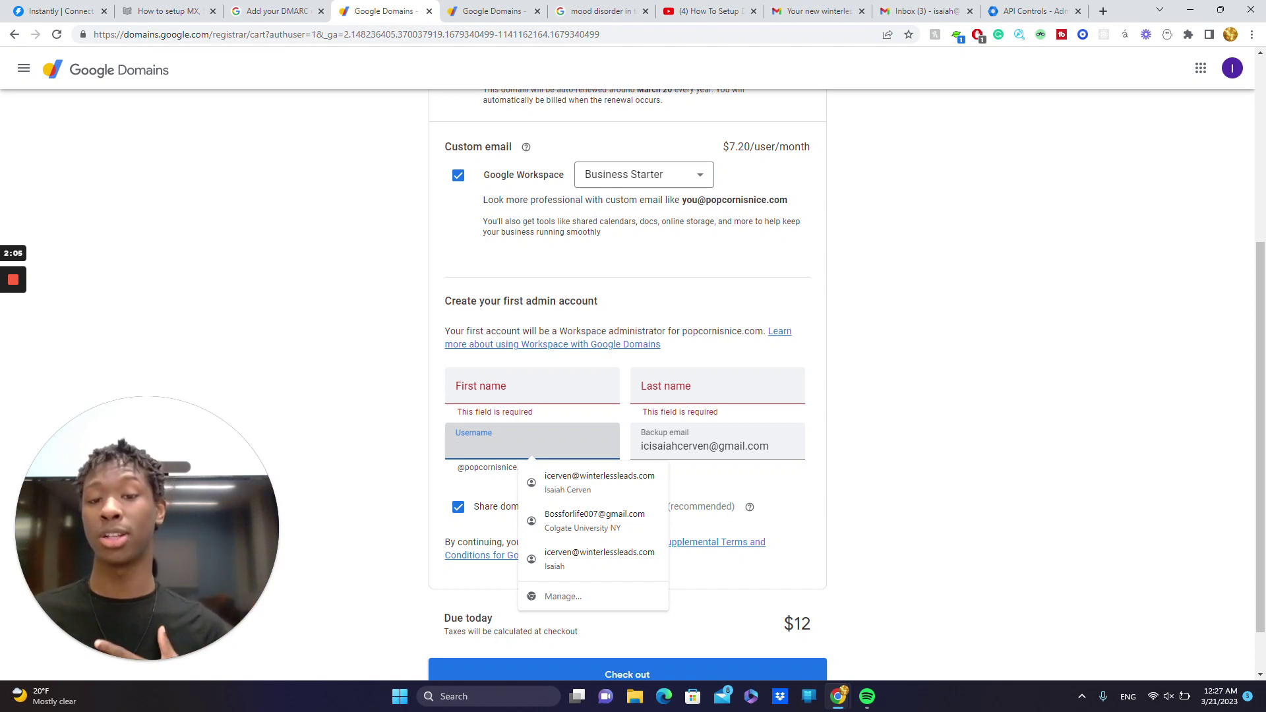
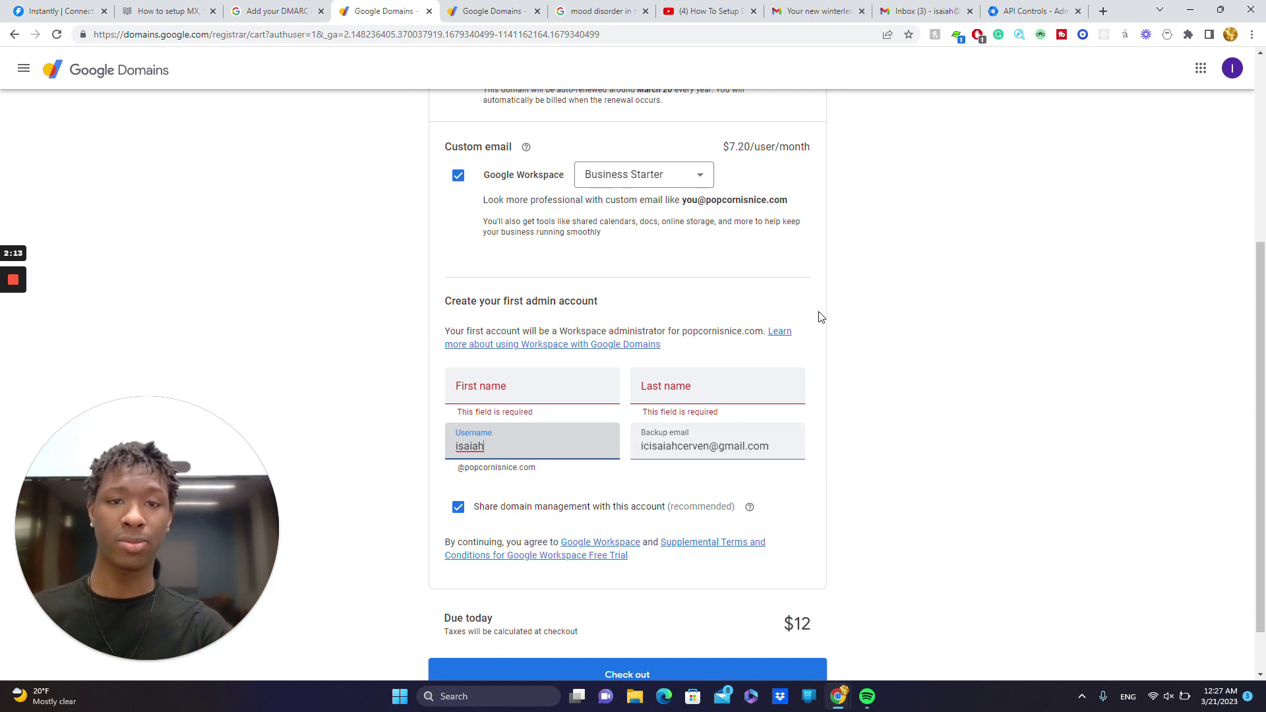
scroll(821, 318, "down", 1)
scroll(943, 175, "up", 4)
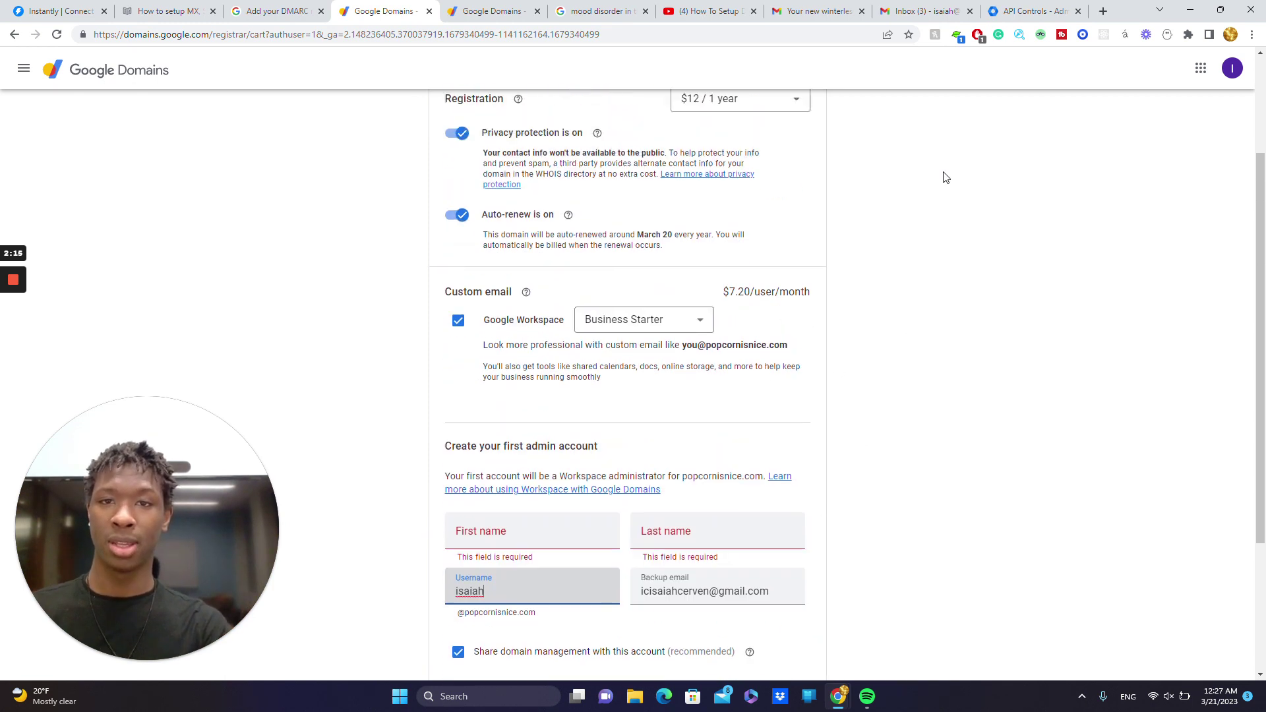
- Review Instantly's enable-IMAP instructions, then switch to the Gmail inbox
left_click(44, 11)
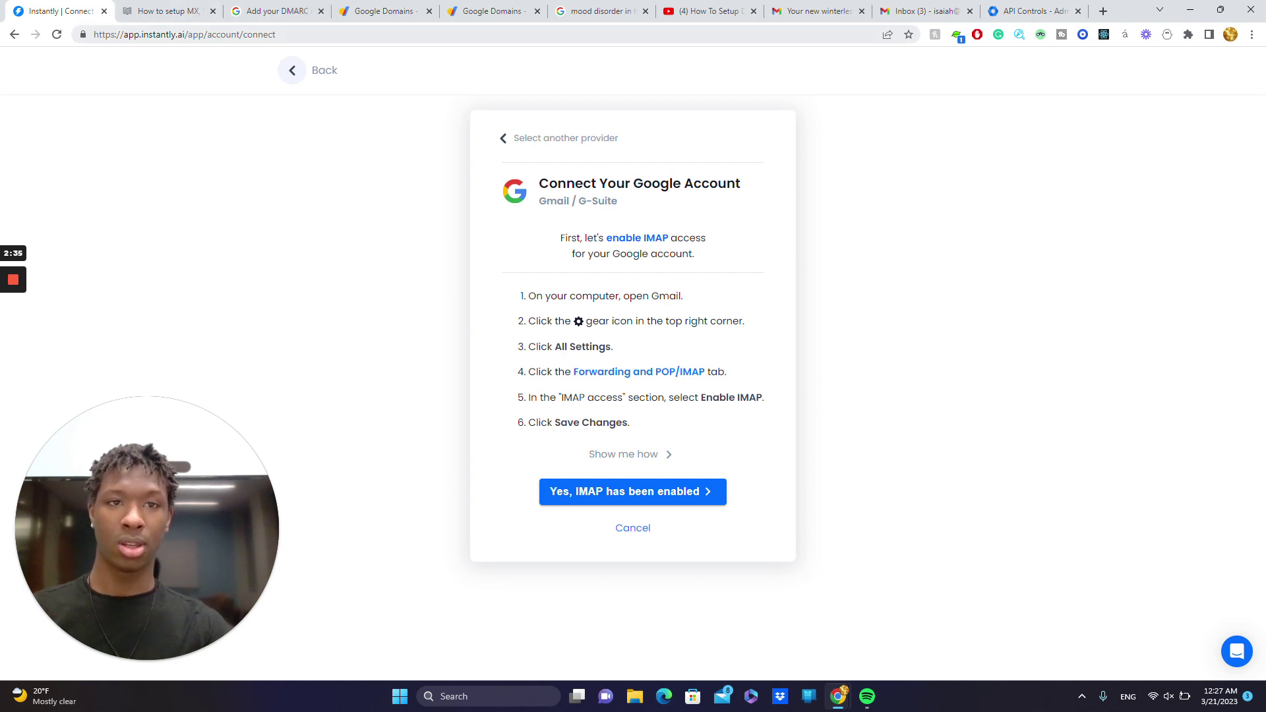
left_click(922, 7)
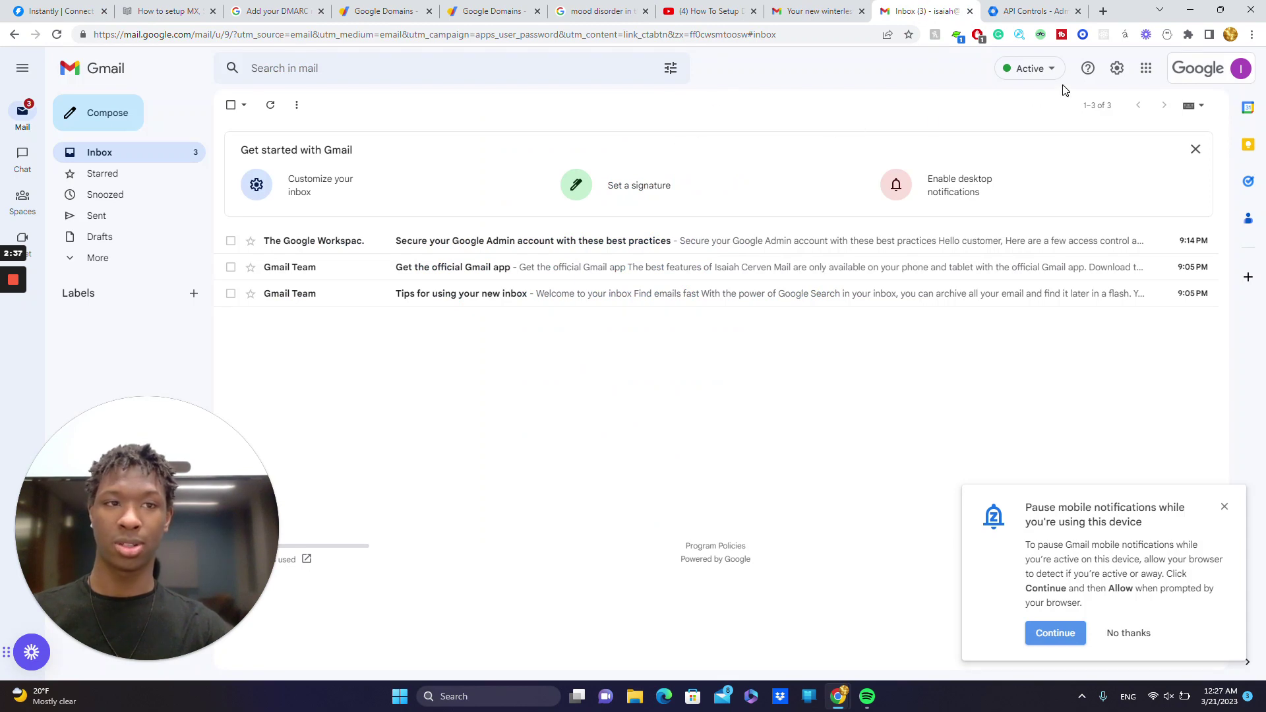
- Turn on IMAP access in Gmail's Forwarding and POP/IMAP settings and save it
left_click(1116, 70)
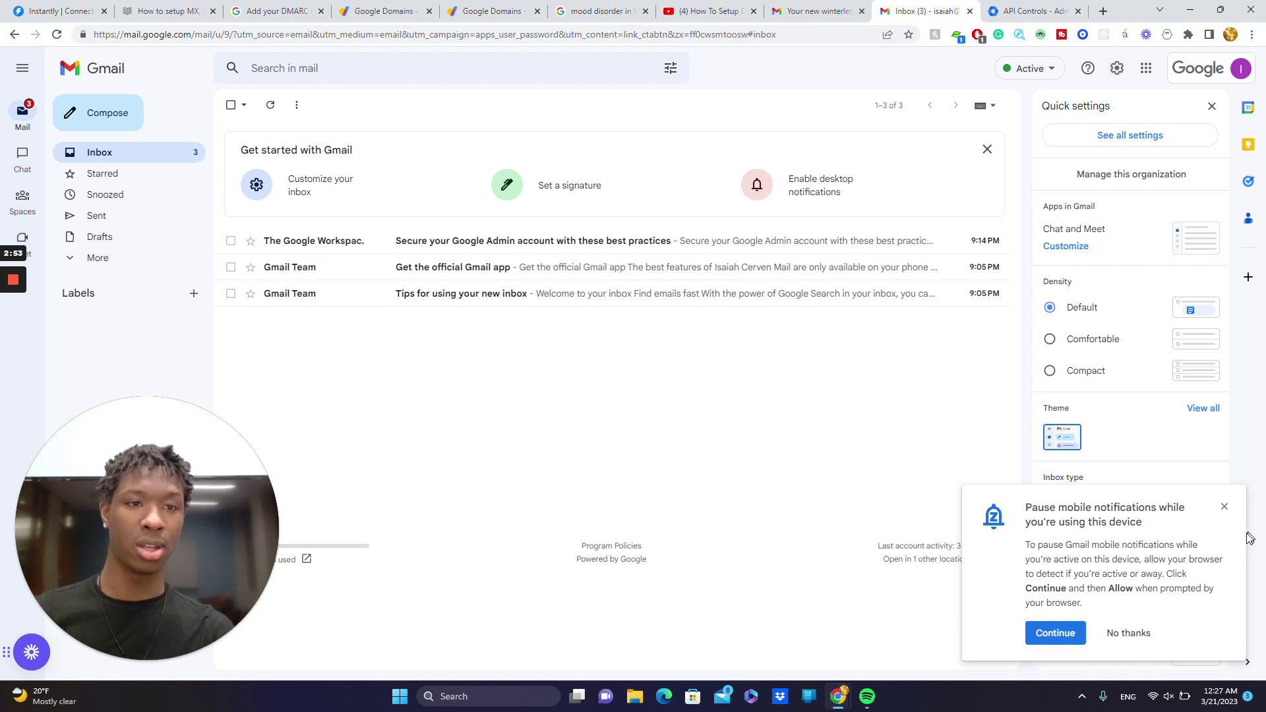
left_click(1113, 135)
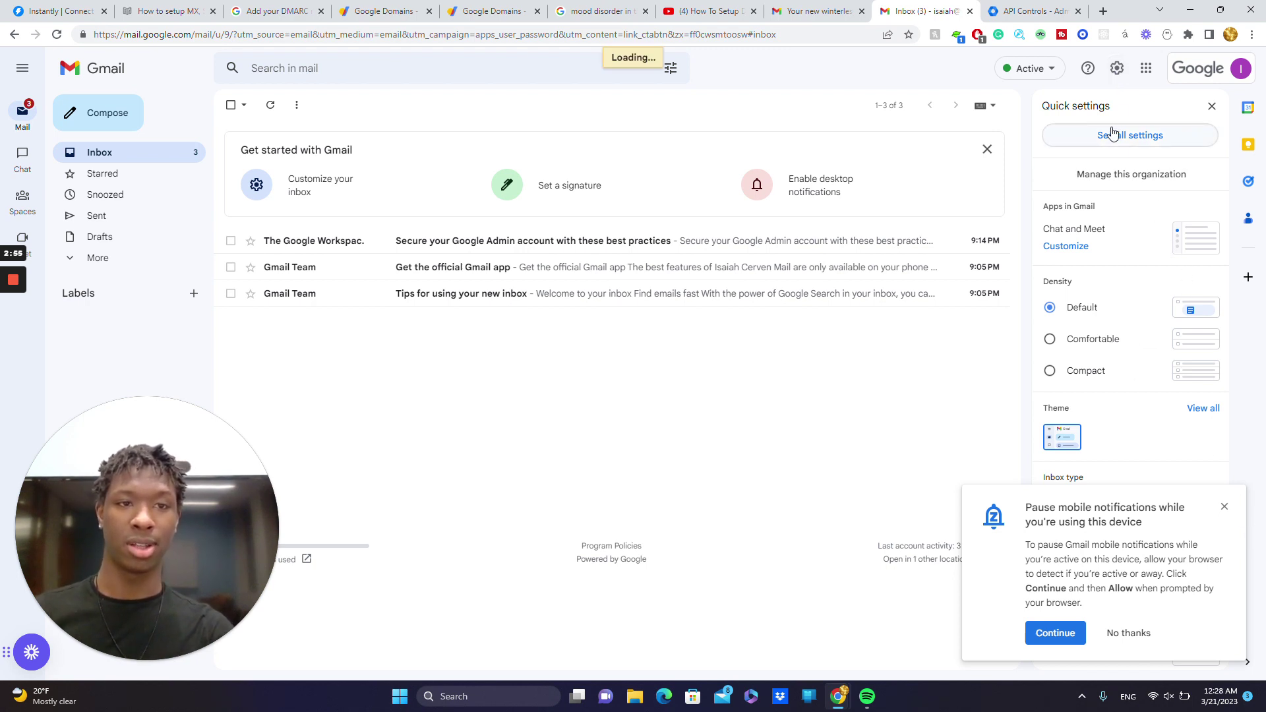
scroll(728, 352, "down", 5)
scroll(393, 297, "down", 15)
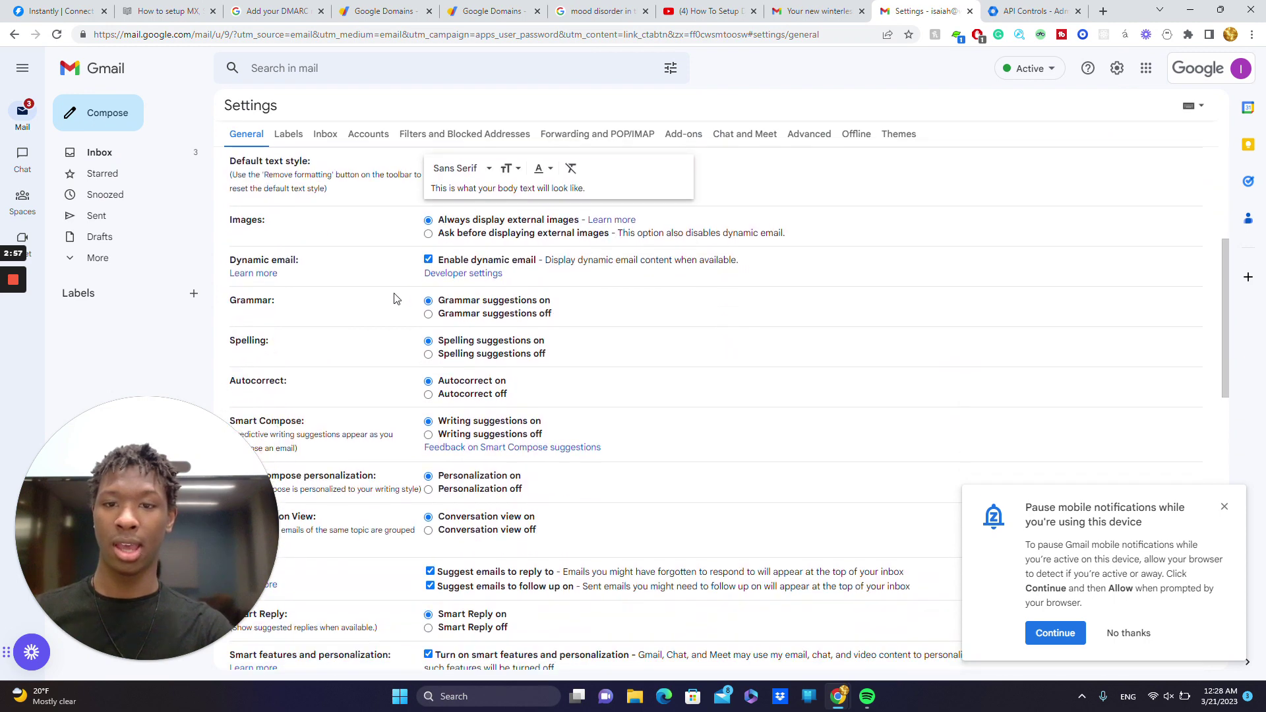
left_click(625, 134)
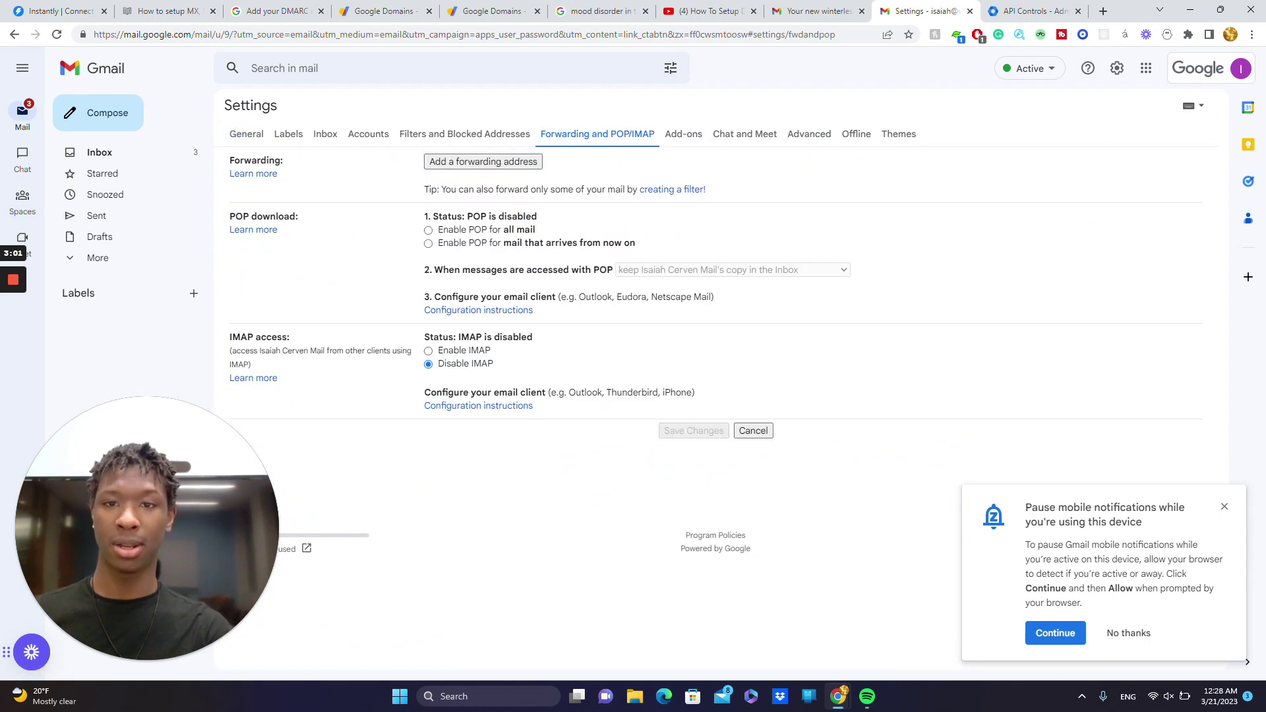
left_click(428, 352)
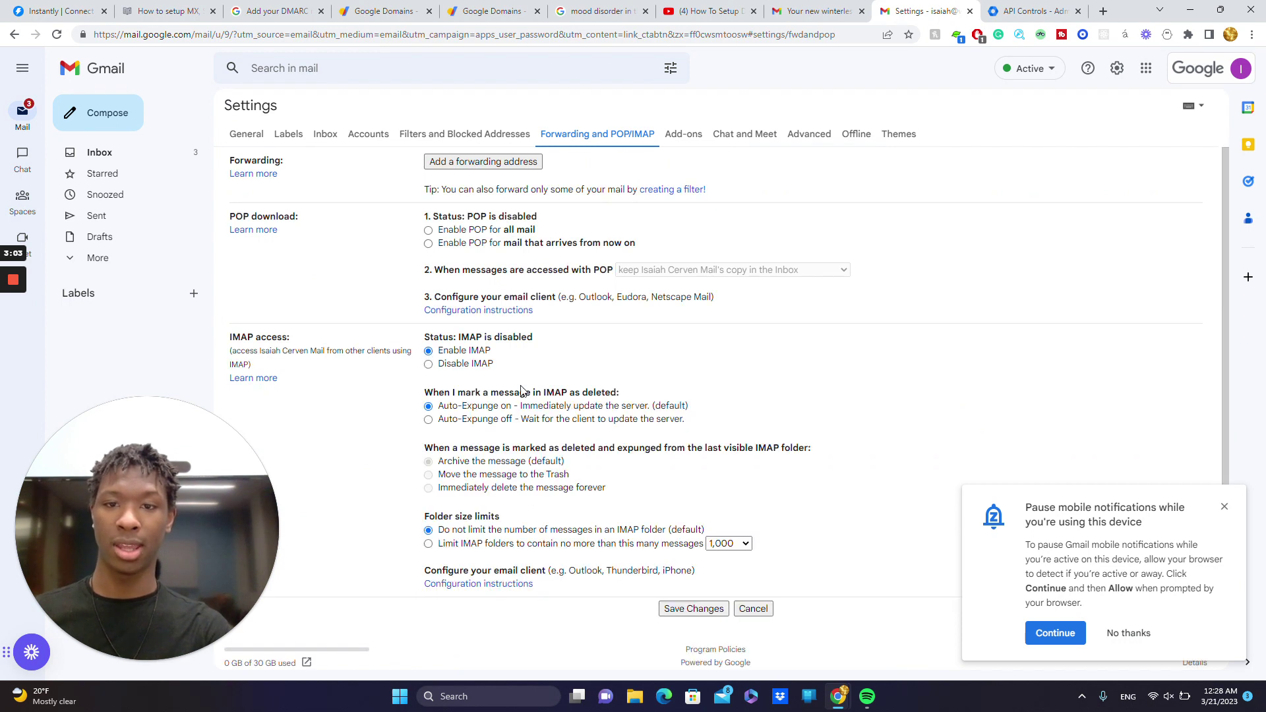
left_click(685, 600)
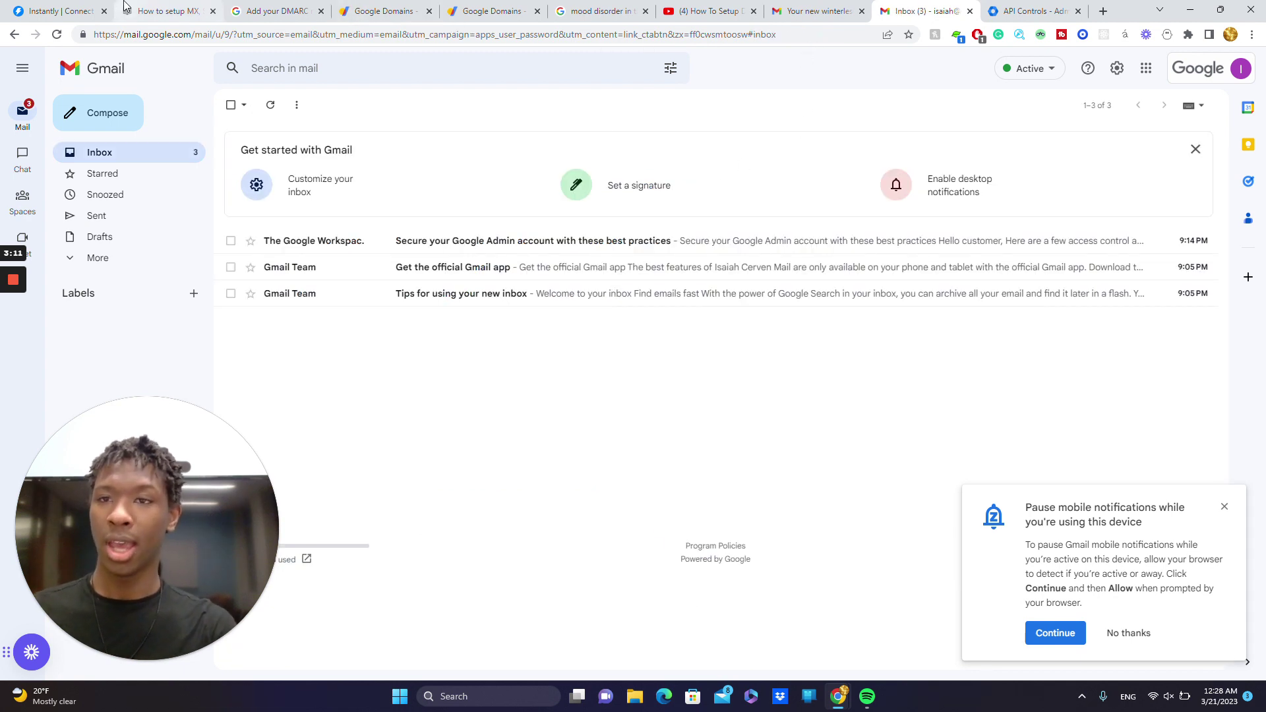
- Confirm IMAP is enabled in Instantly and choose Option 1: oAuth to reveal its Client-ID
left_click(66, 8)
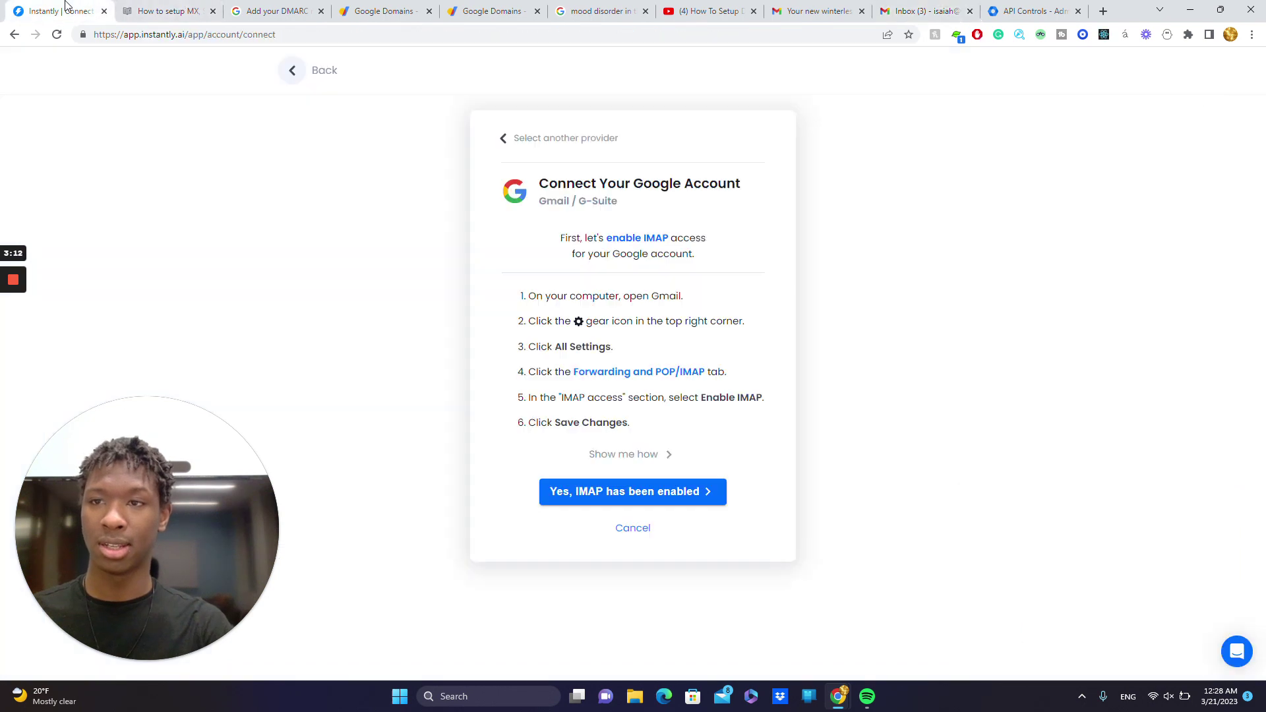
left_click(639, 504)
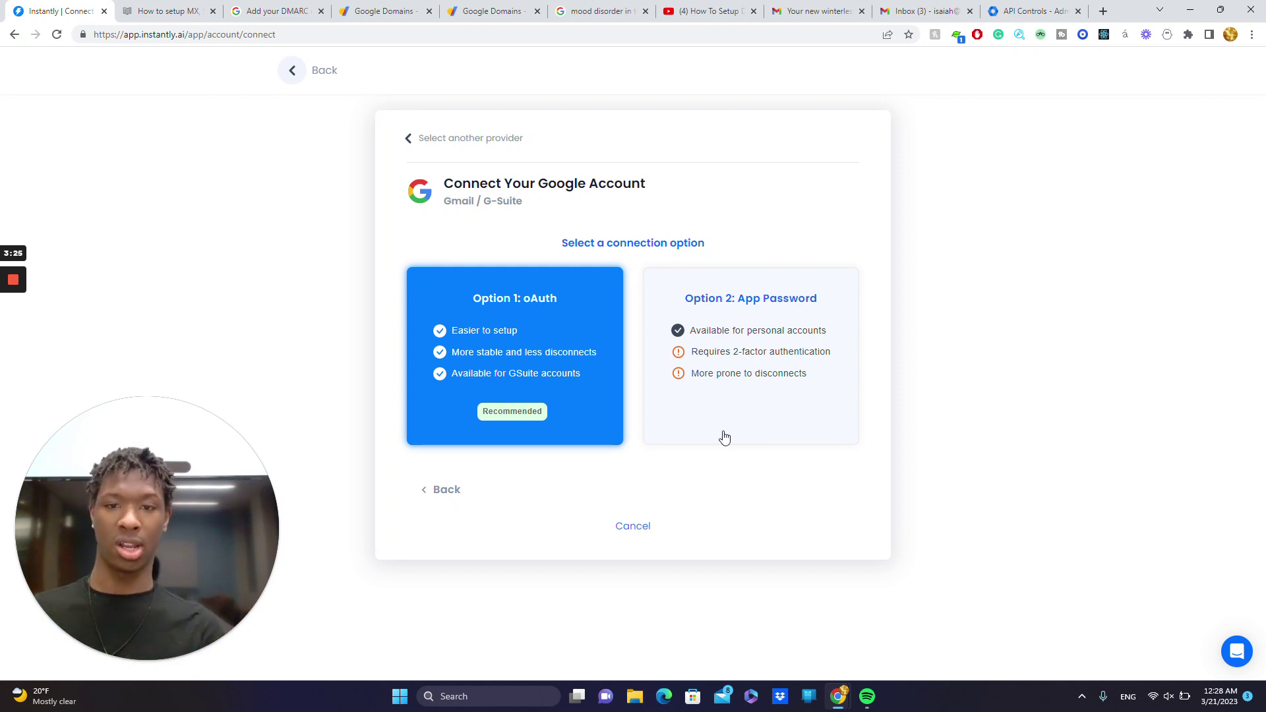
left_click(509, 378)
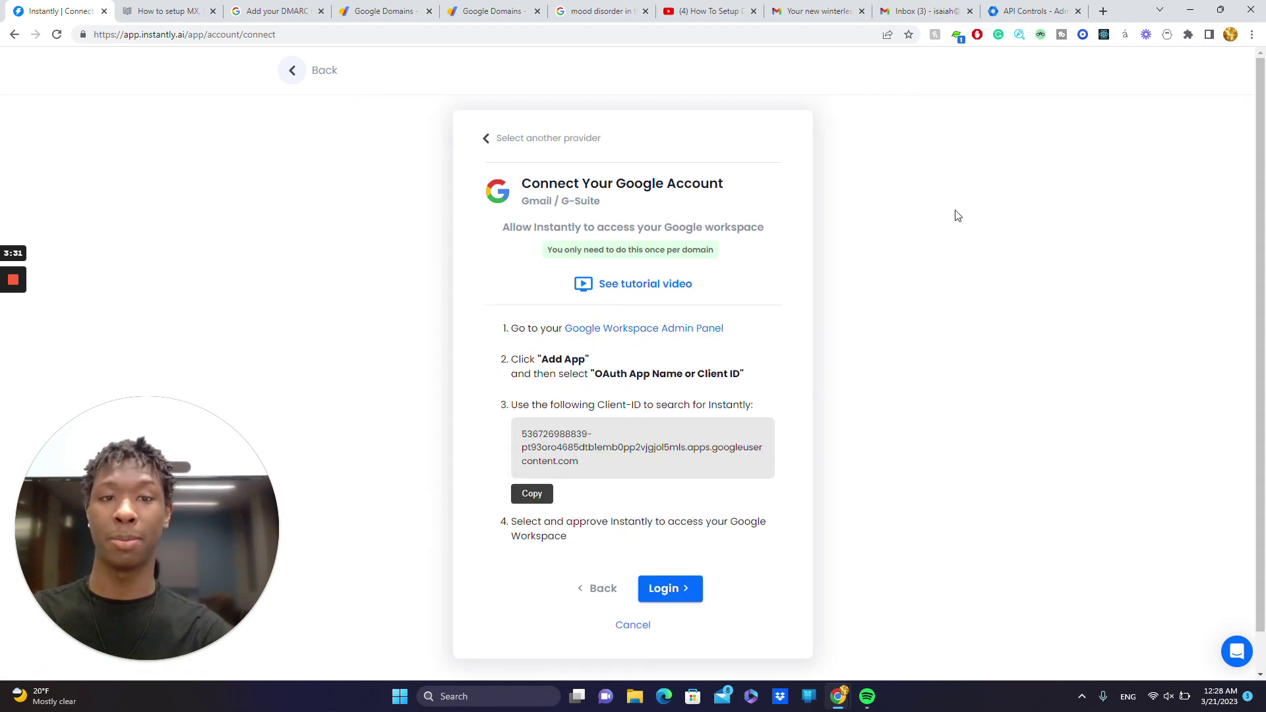
left_click(1101, 11)
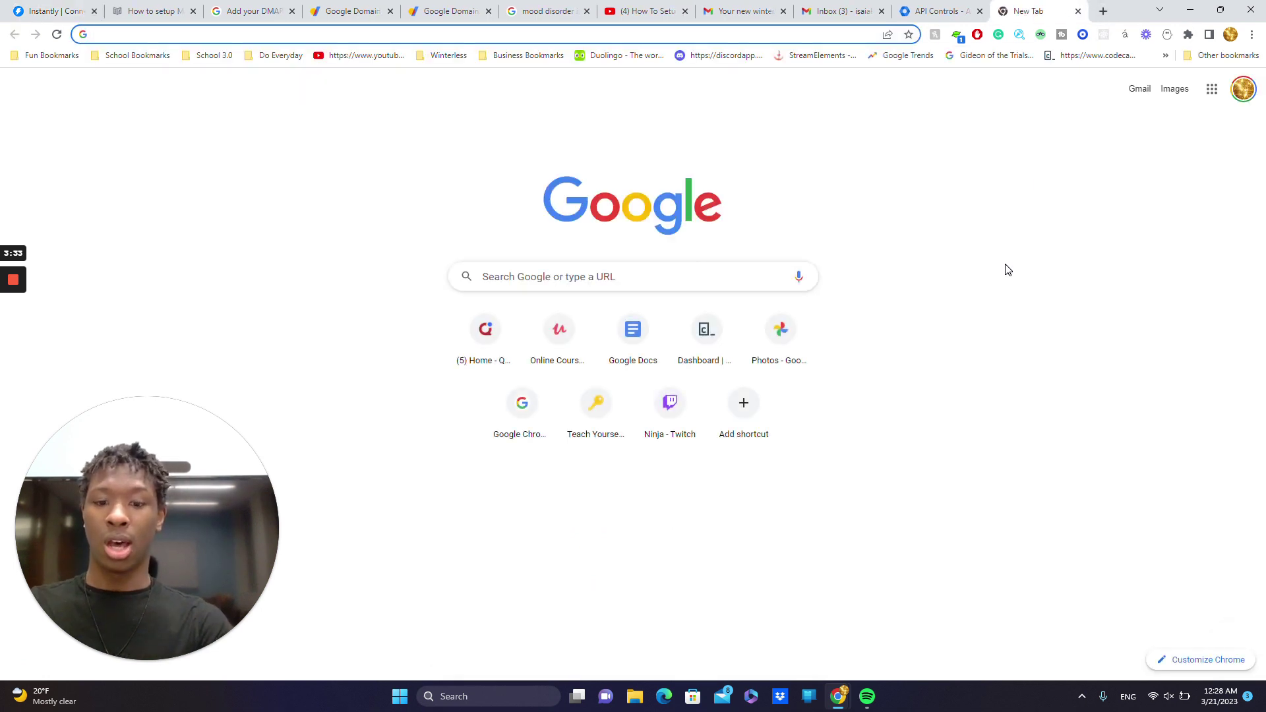
- Sign in to admin.google.com with the workspace domain account and its password
type("ad")
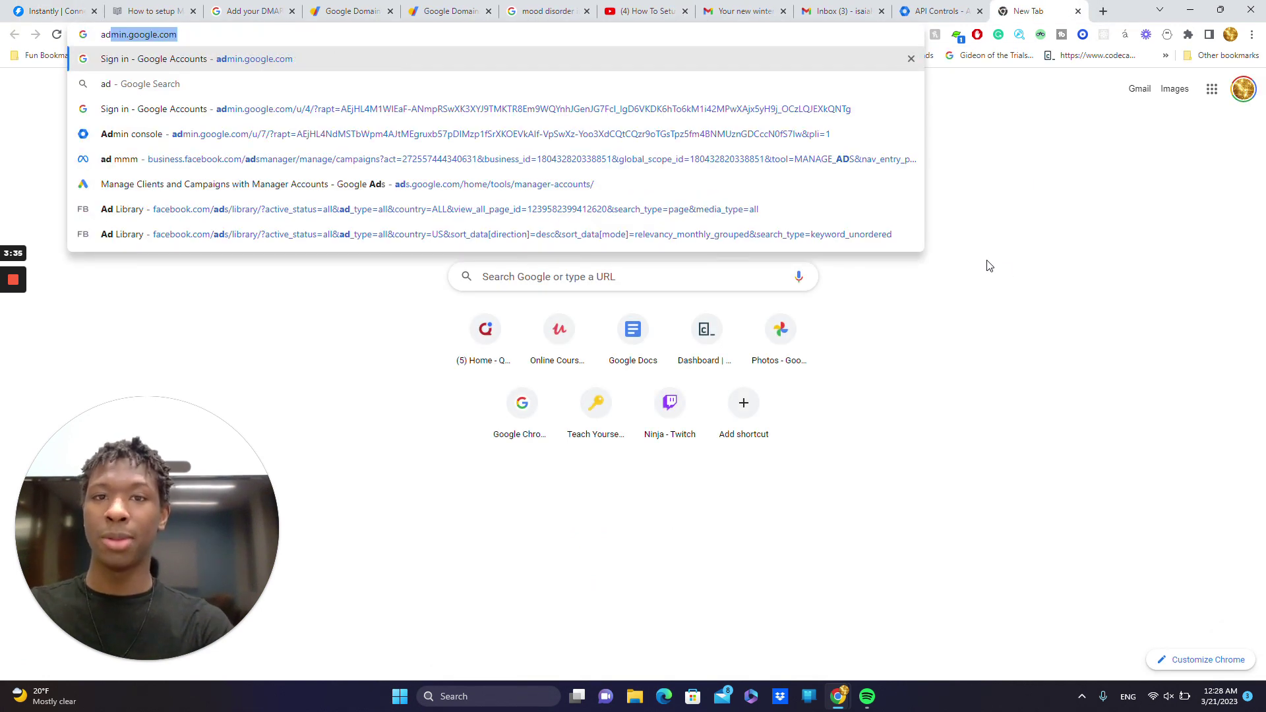
left_click(617, 62)
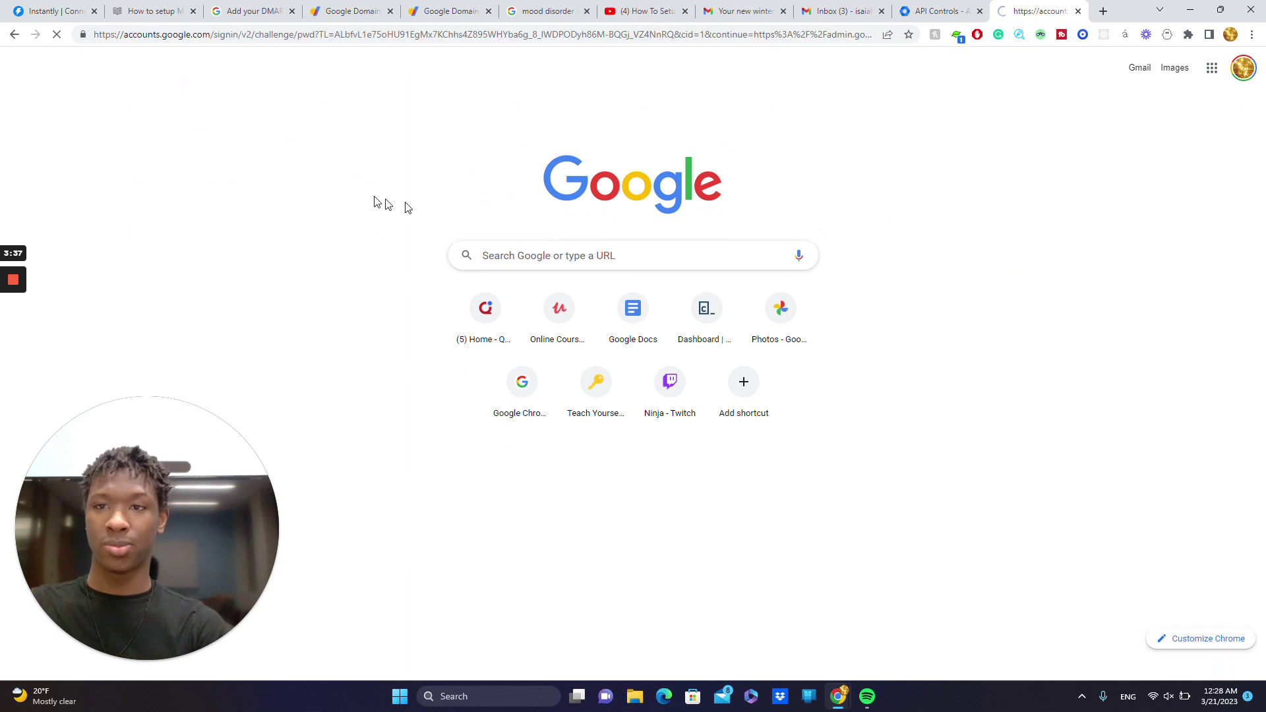
left_click(619, 325)
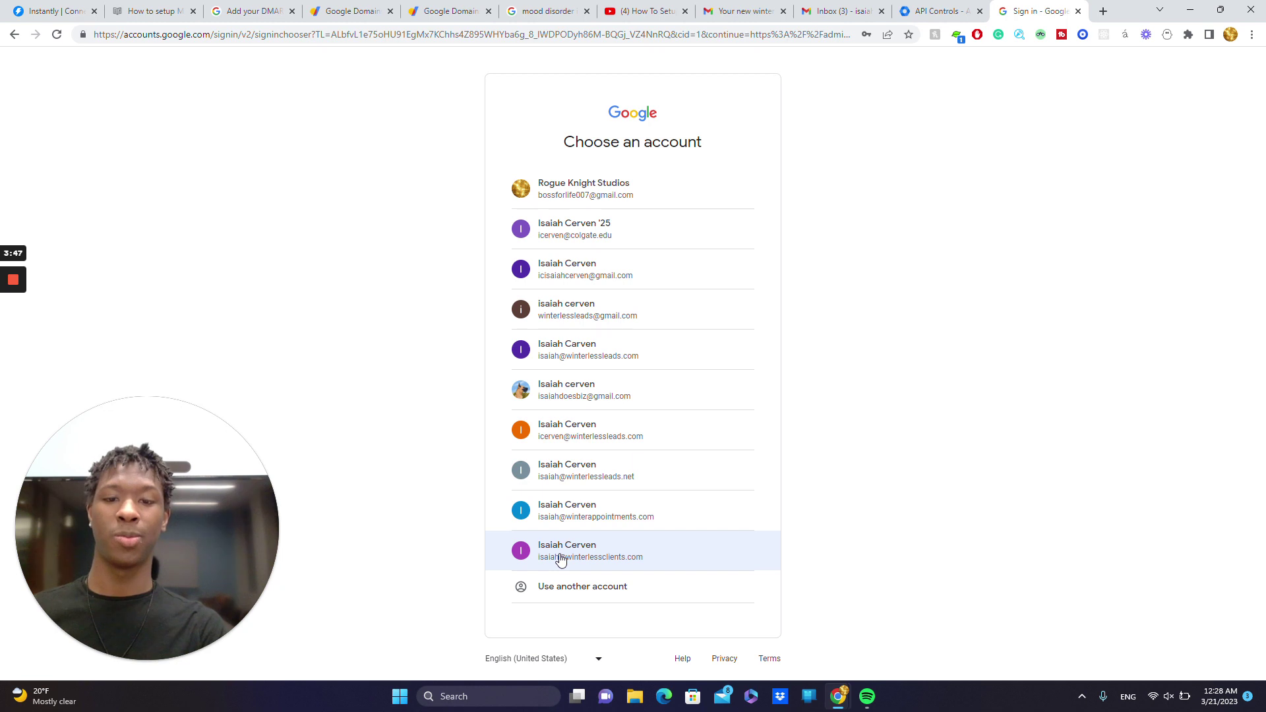
left_click(561, 559)
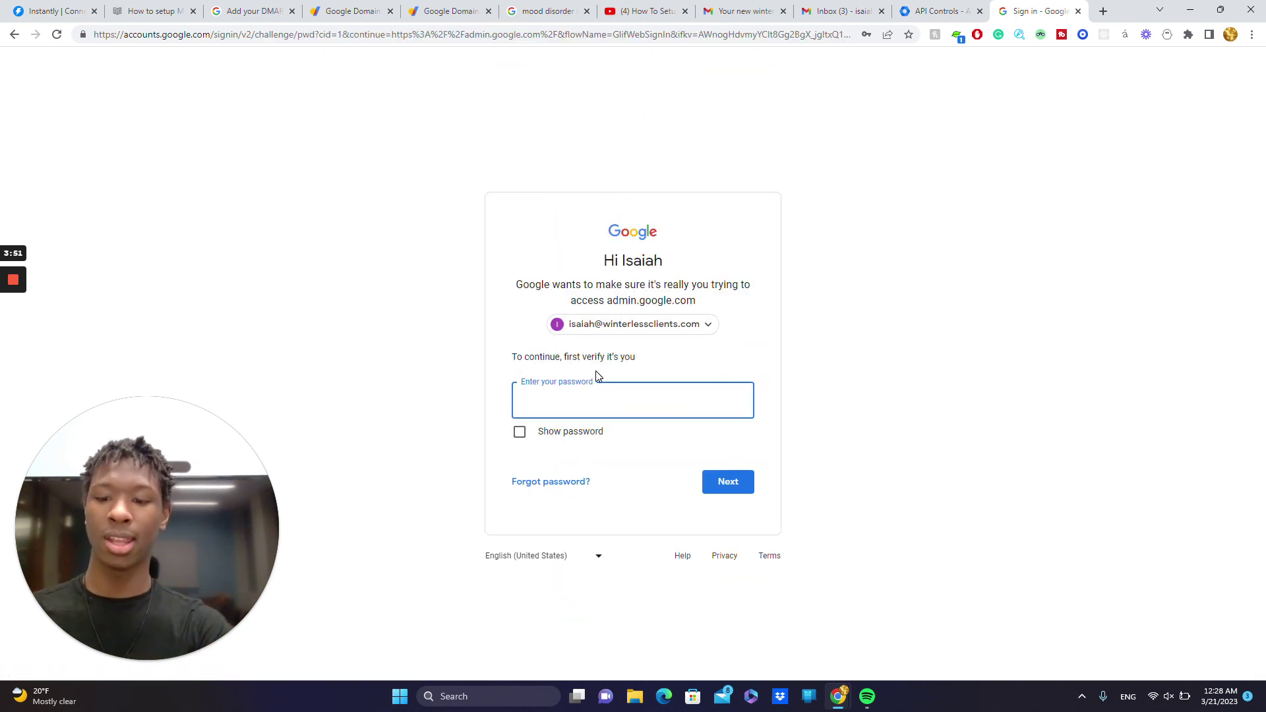
type("••••••••••")
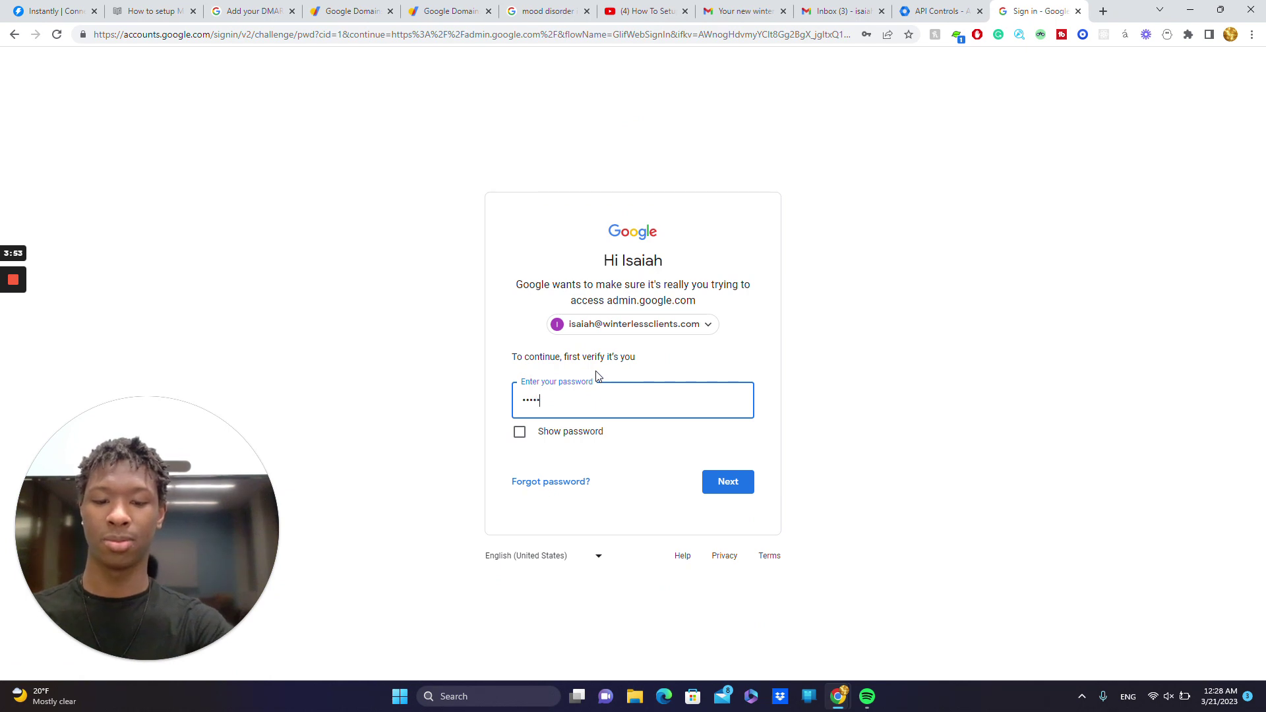
key("Return")
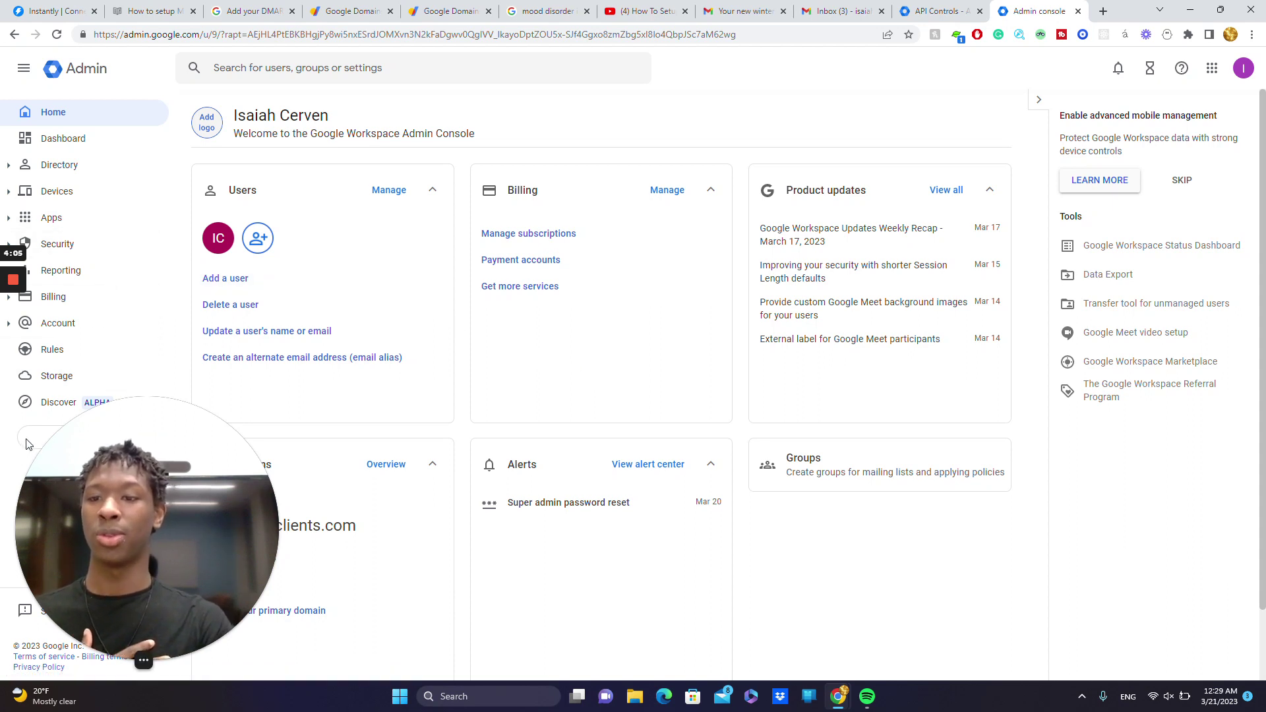
- Go to Security > Access and data control > API controls and manage third-party app access
left_click_drag(109, 456, 1130, 563)
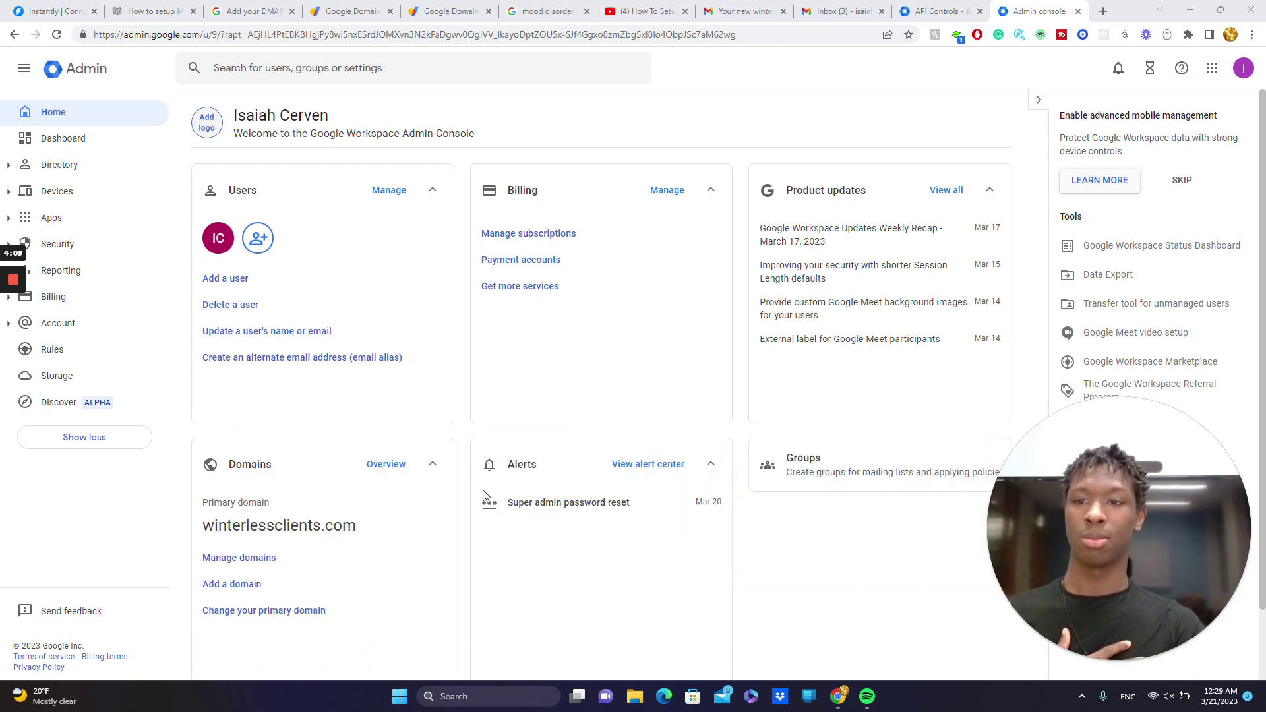
left_click(111, 438)
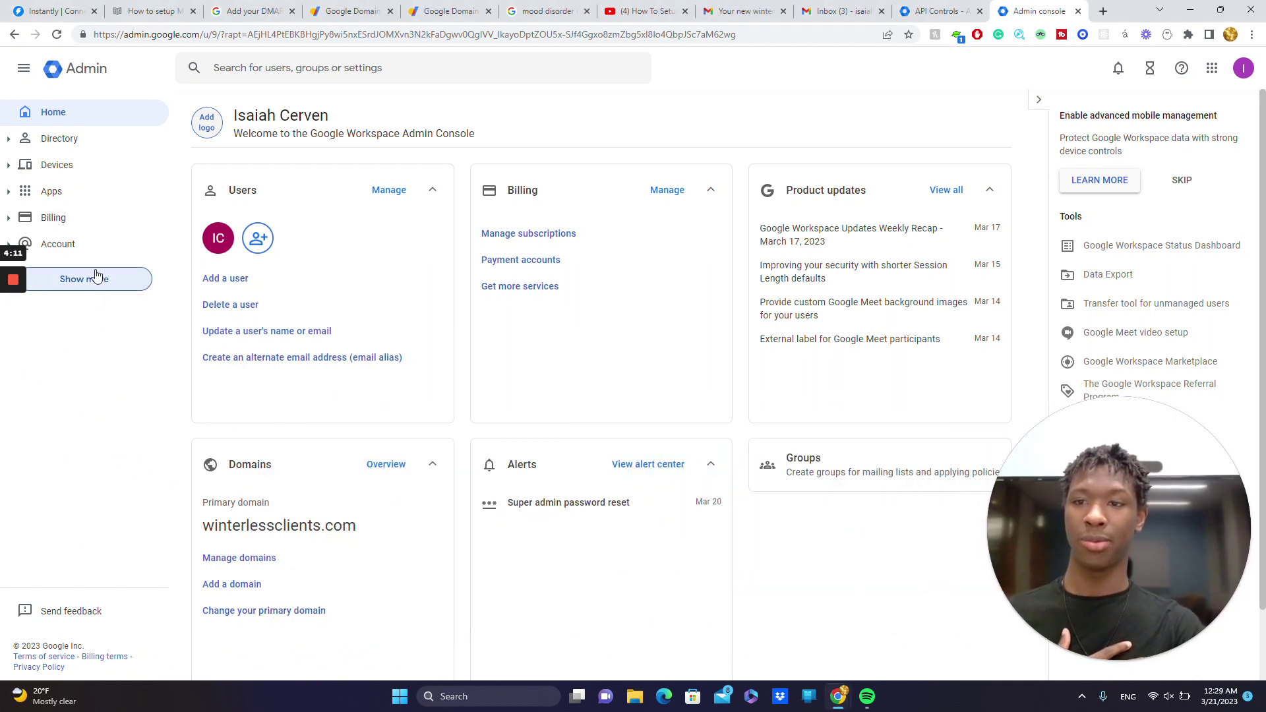
left_click(82, 290)
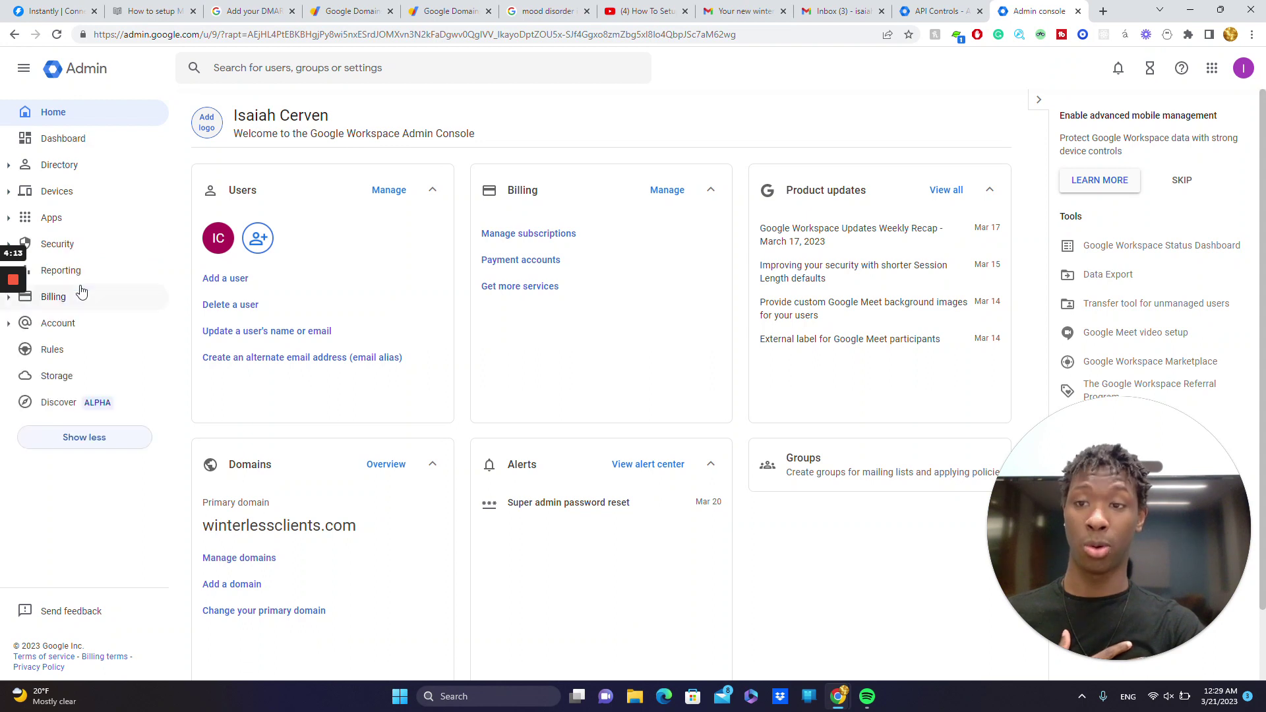
left_click(76, 245)
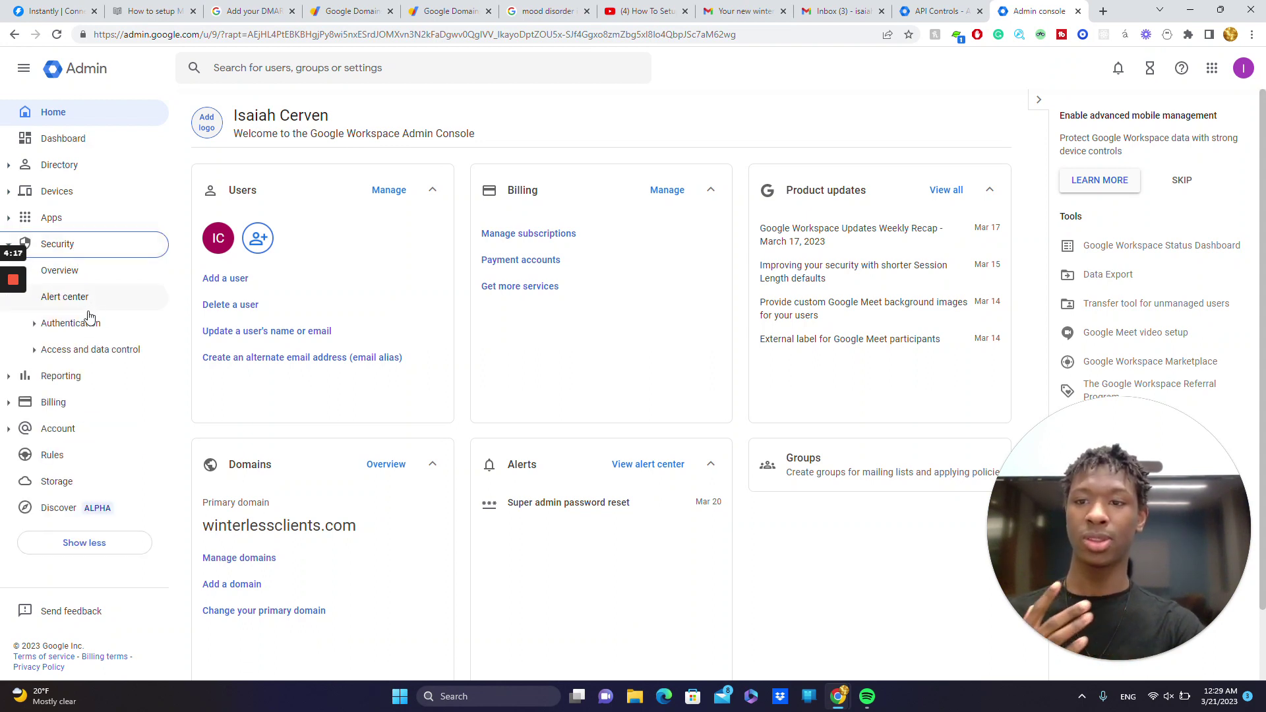
left_click(79, 353)
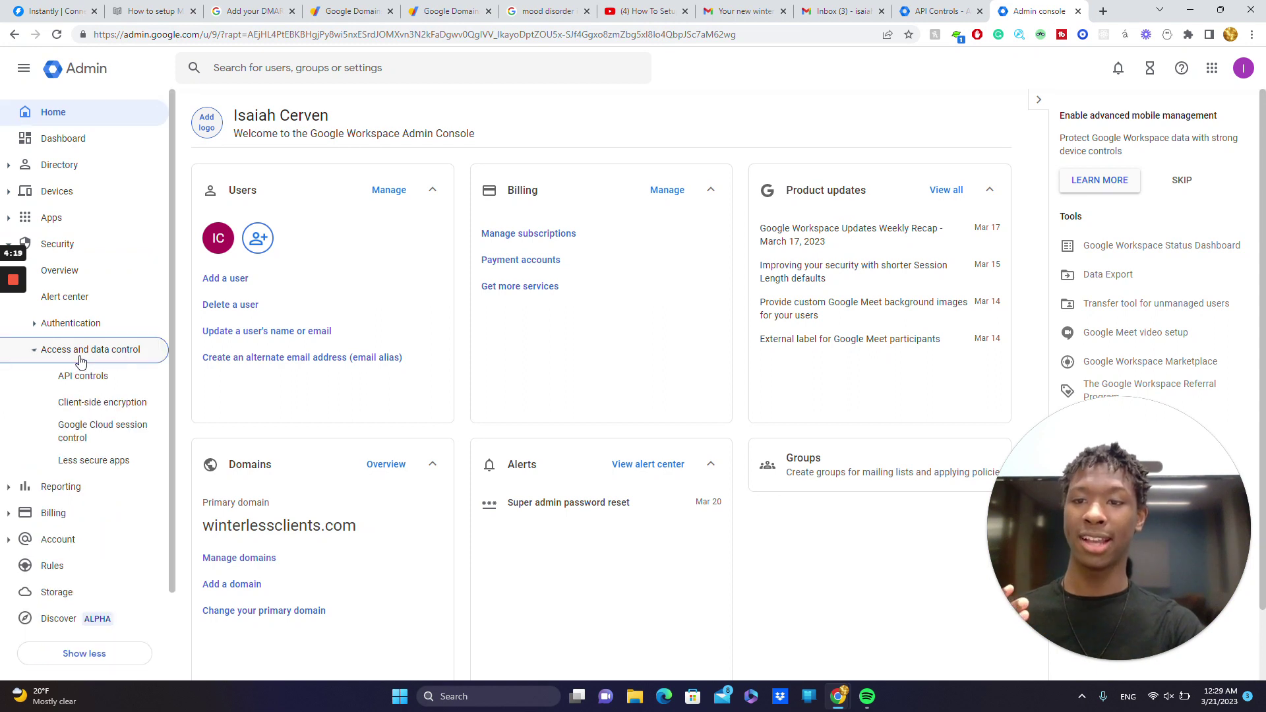
left_click(106, 381)
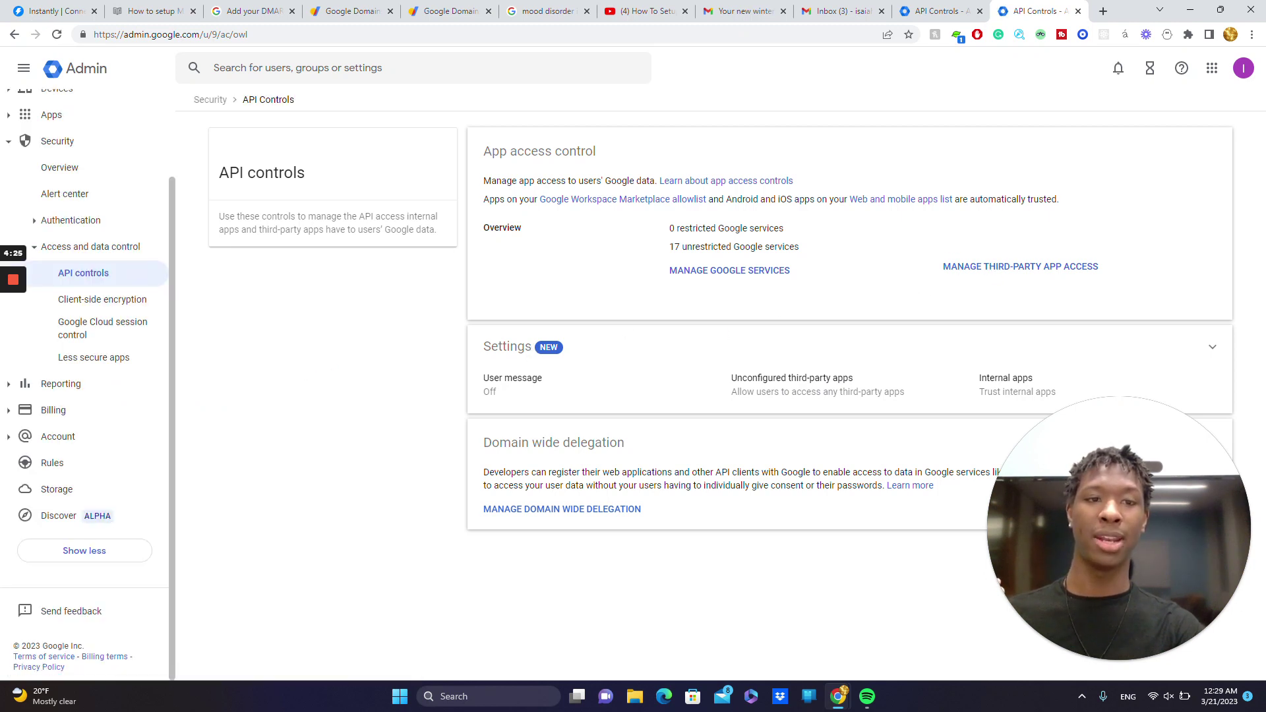
left_click(999, 279)
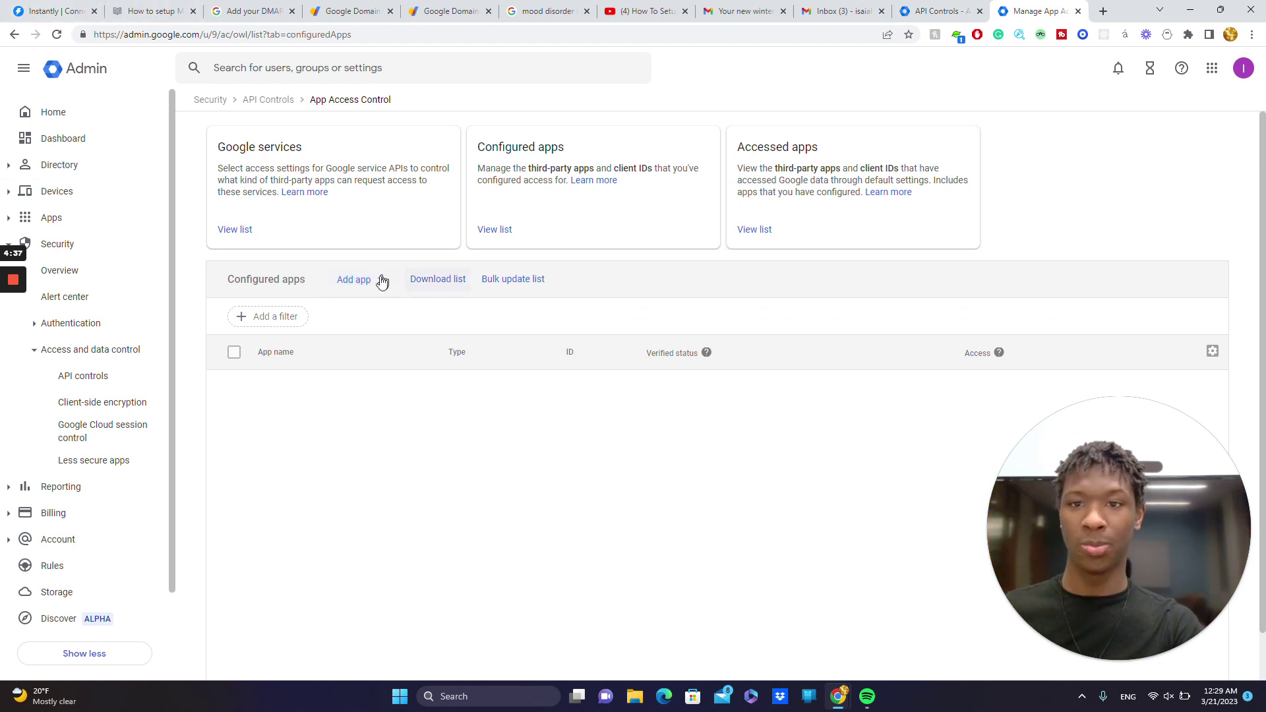
left_click(364, 280)
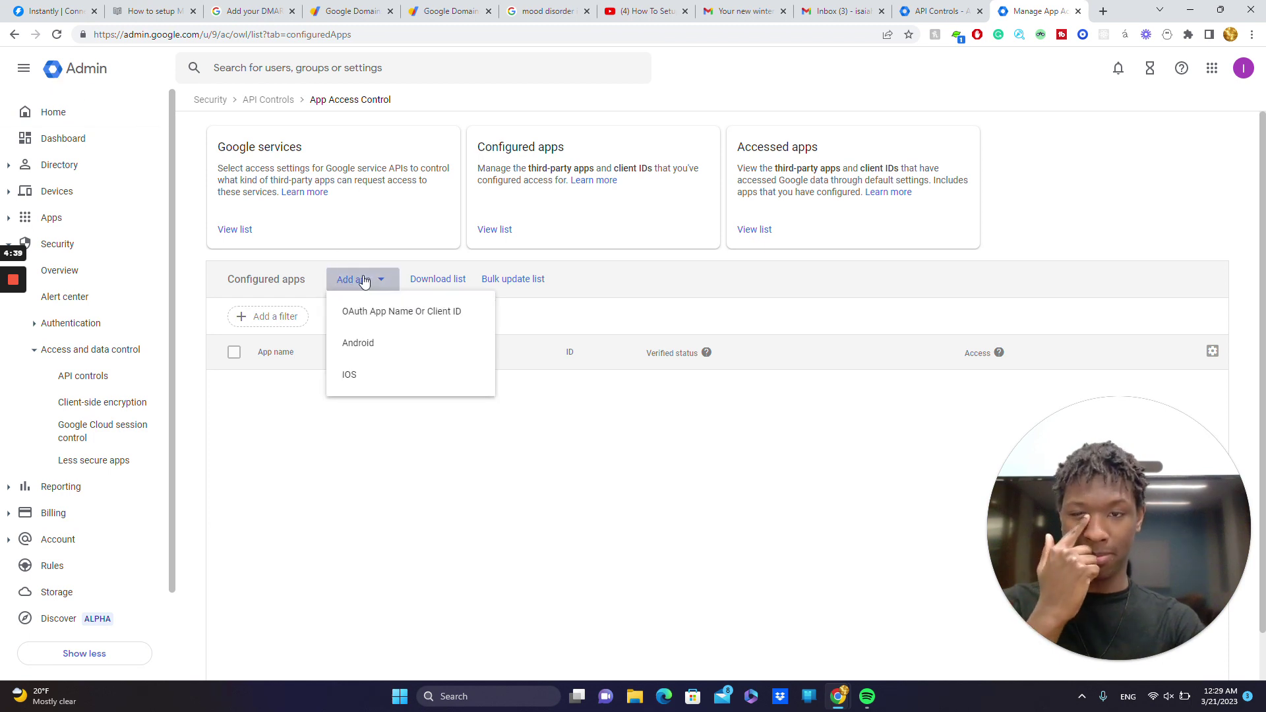
- Copy Instantly's Client-ID and search for it as an OAuth app in Admin console
left_click(397, 331)
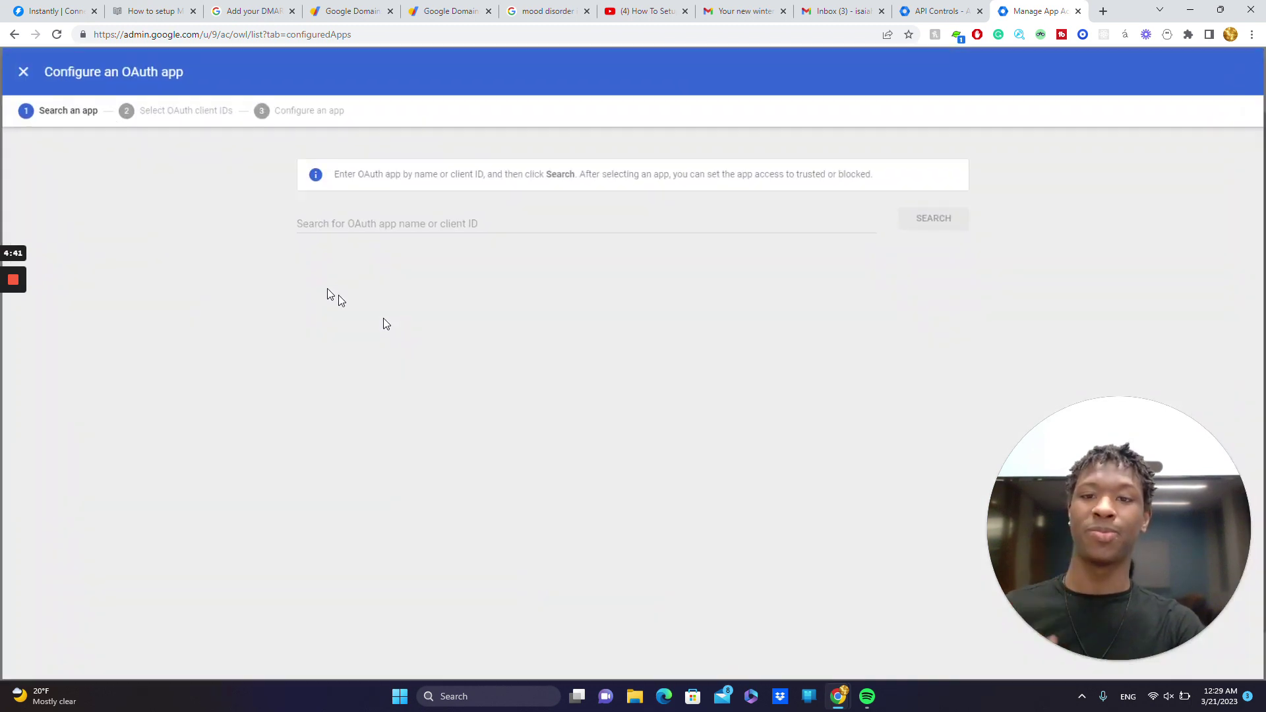
left_click(25, 6)
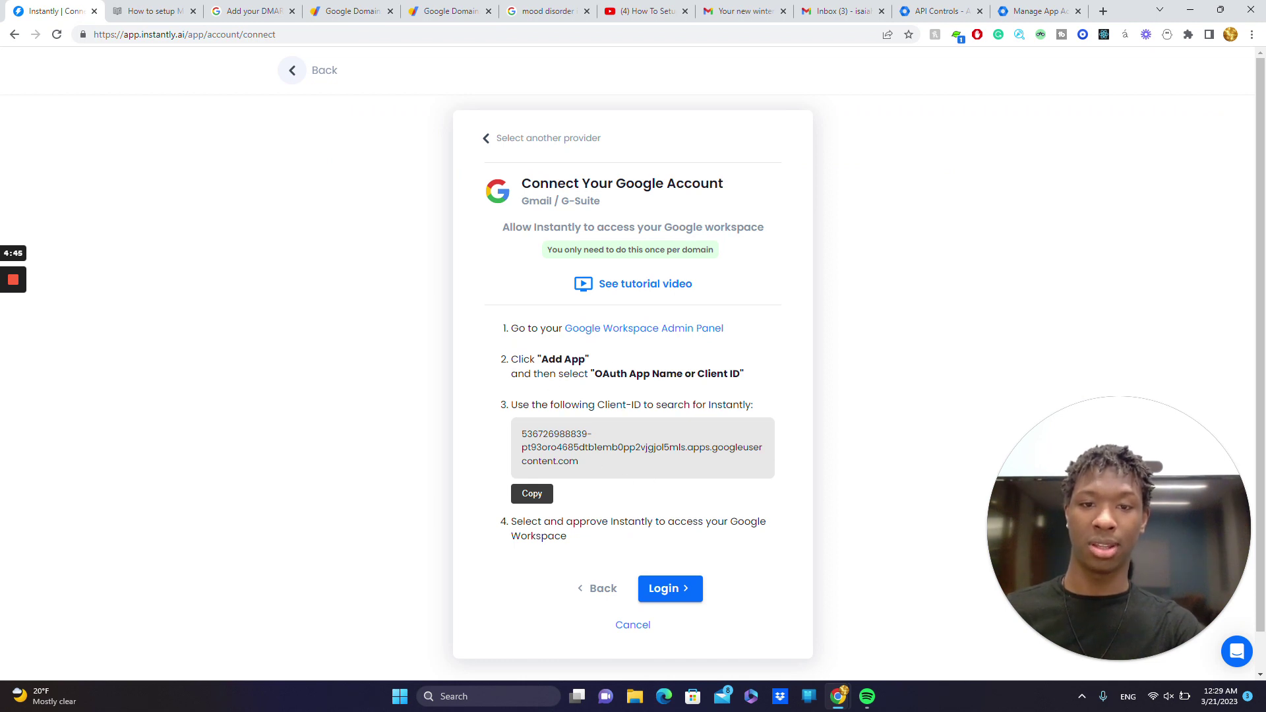
left_click_drag(589, 475, 509, 415)
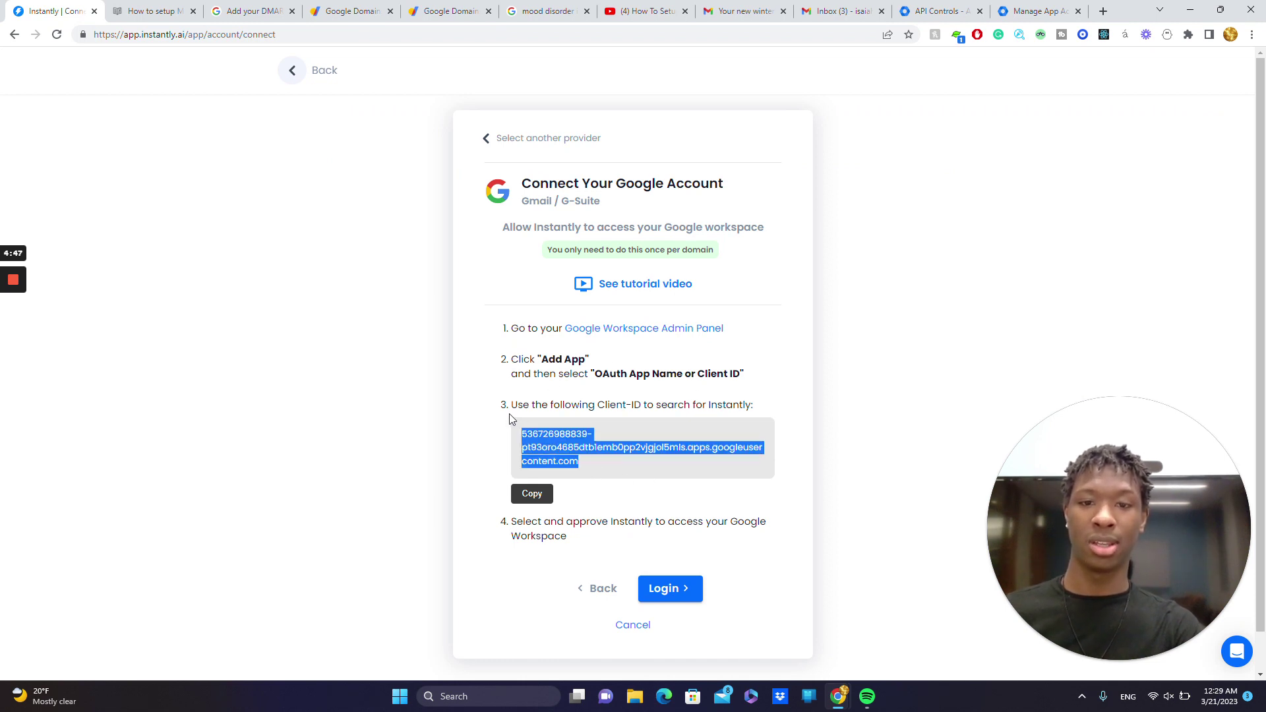
left_click(525, 496)
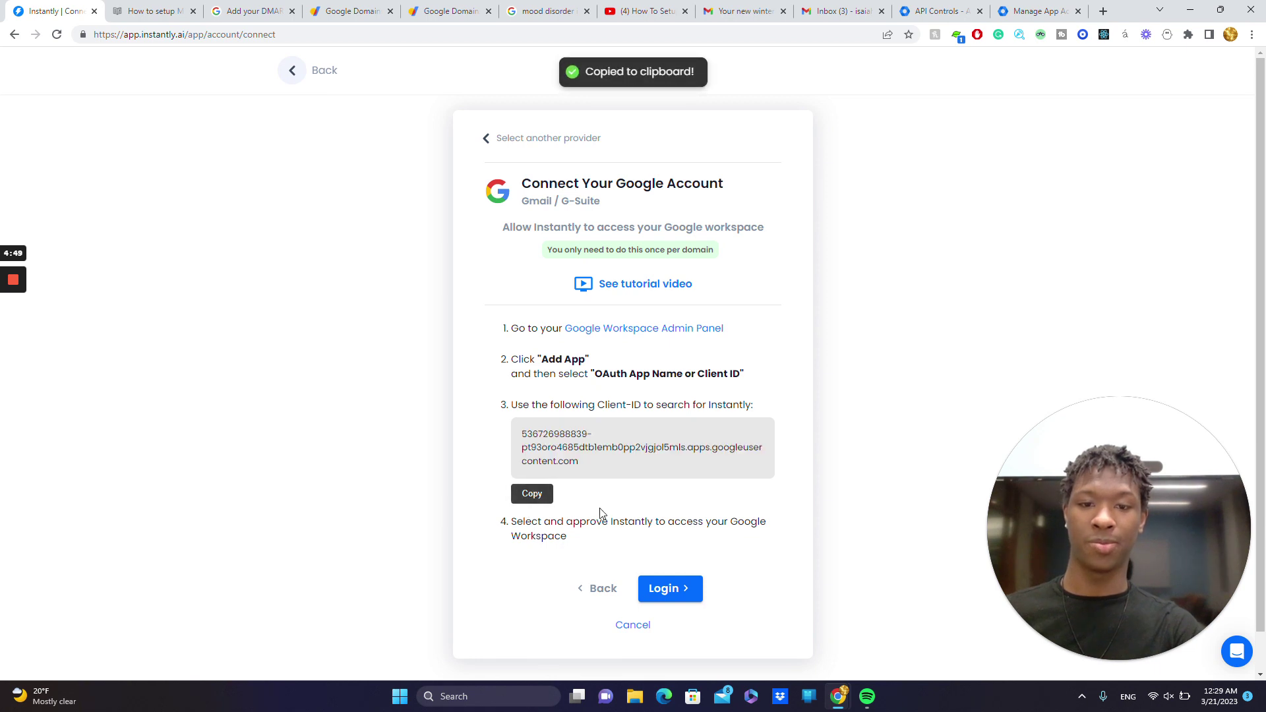
left_click(1001, 4)
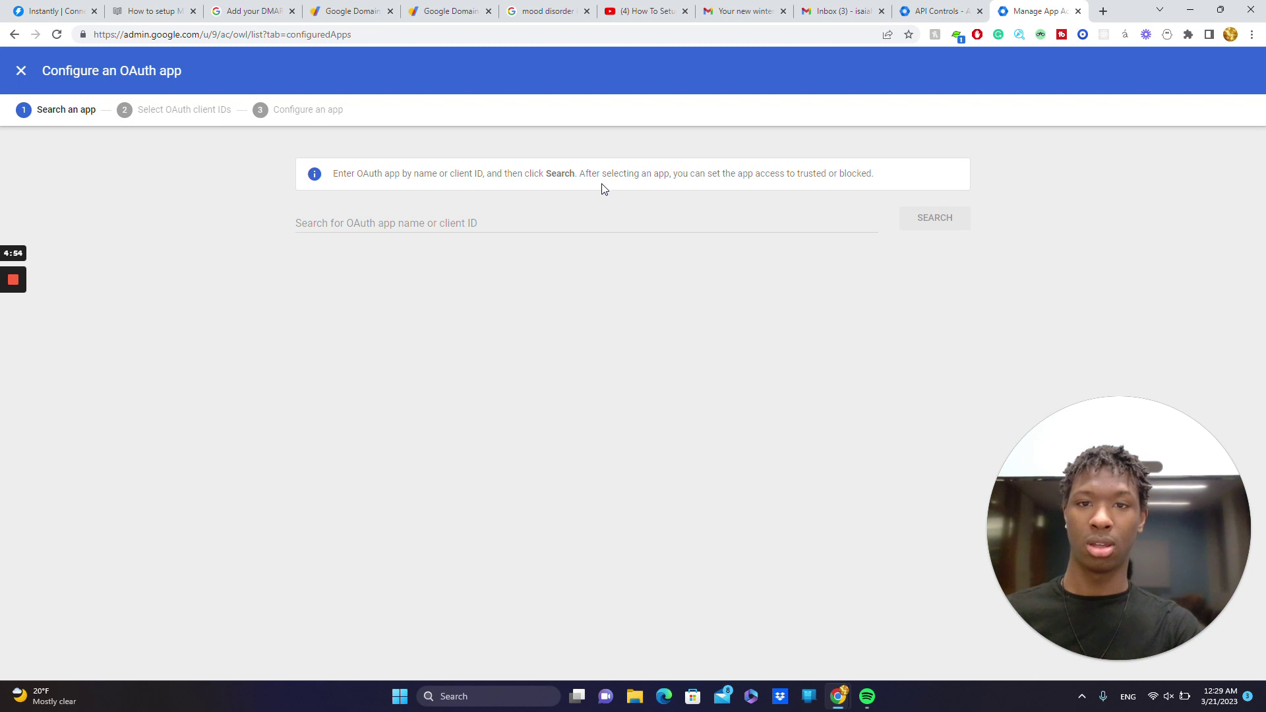
left_click(298, 223)
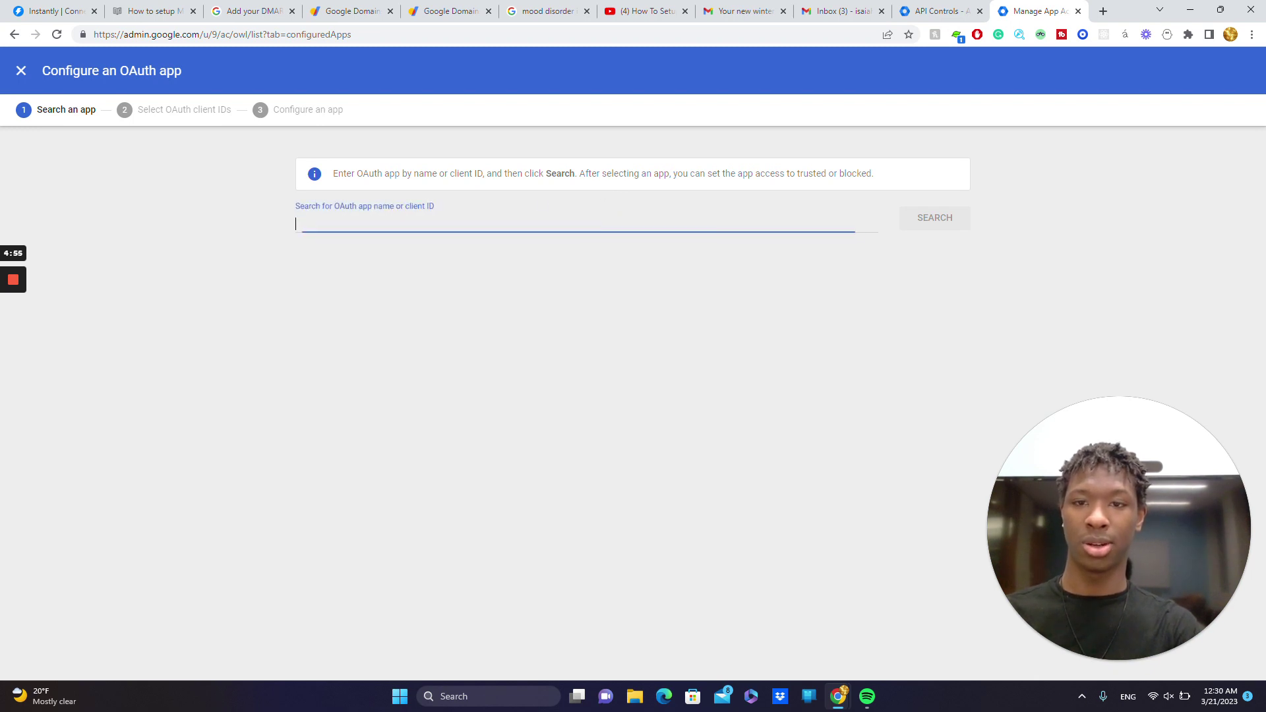
key("ctrl+v")
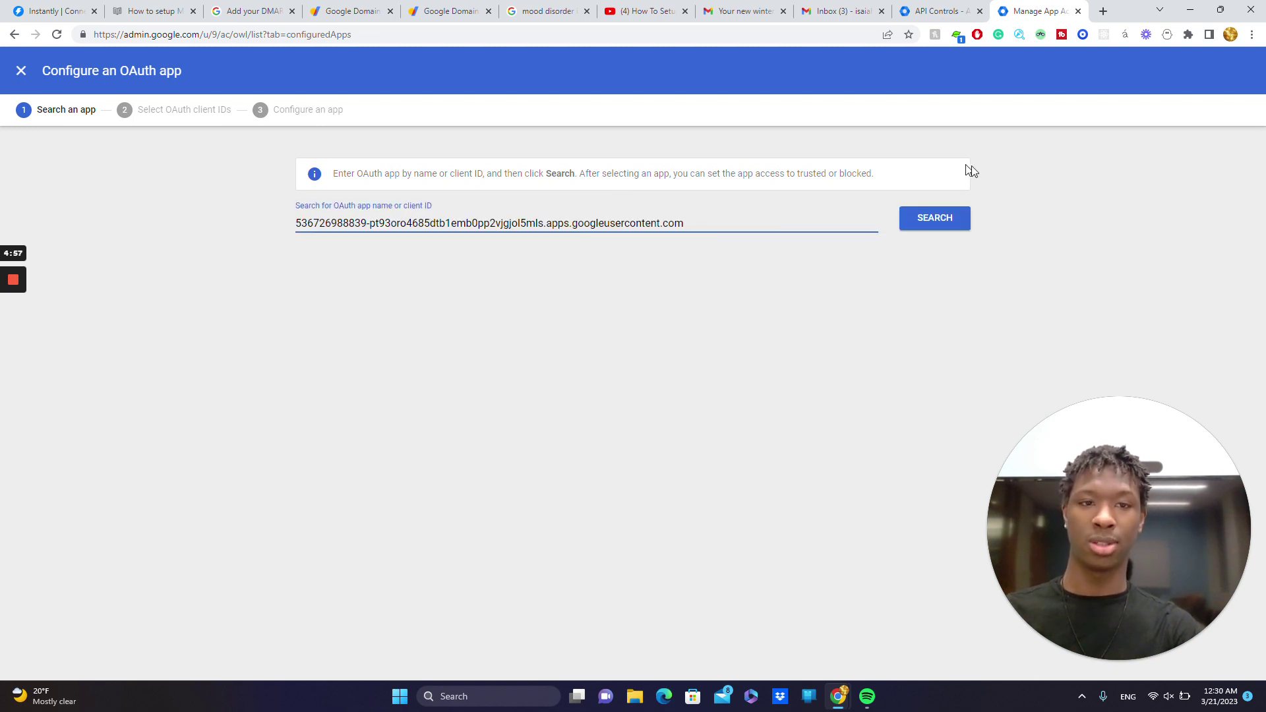
left_click(952, 213)
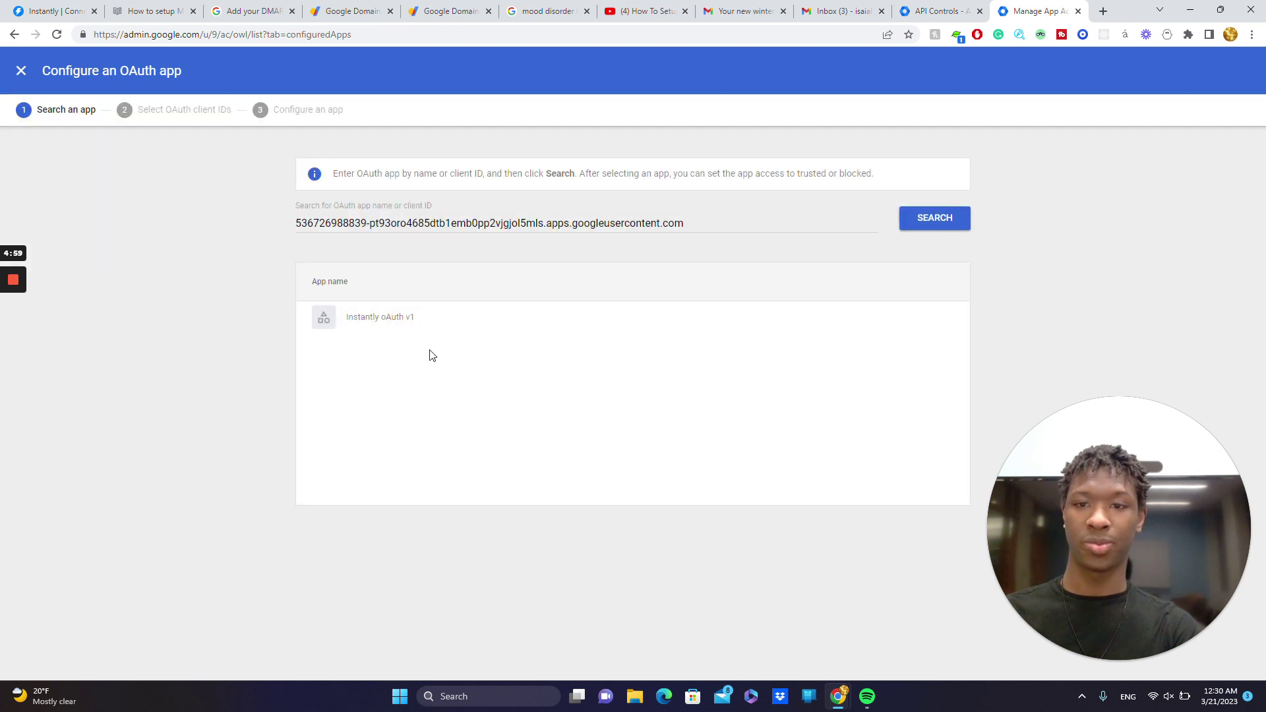
- Select Instantly oAuth v1 with its client ID and configure it as Trusted
mouse_move(414, 328)
left_click(926, 318)
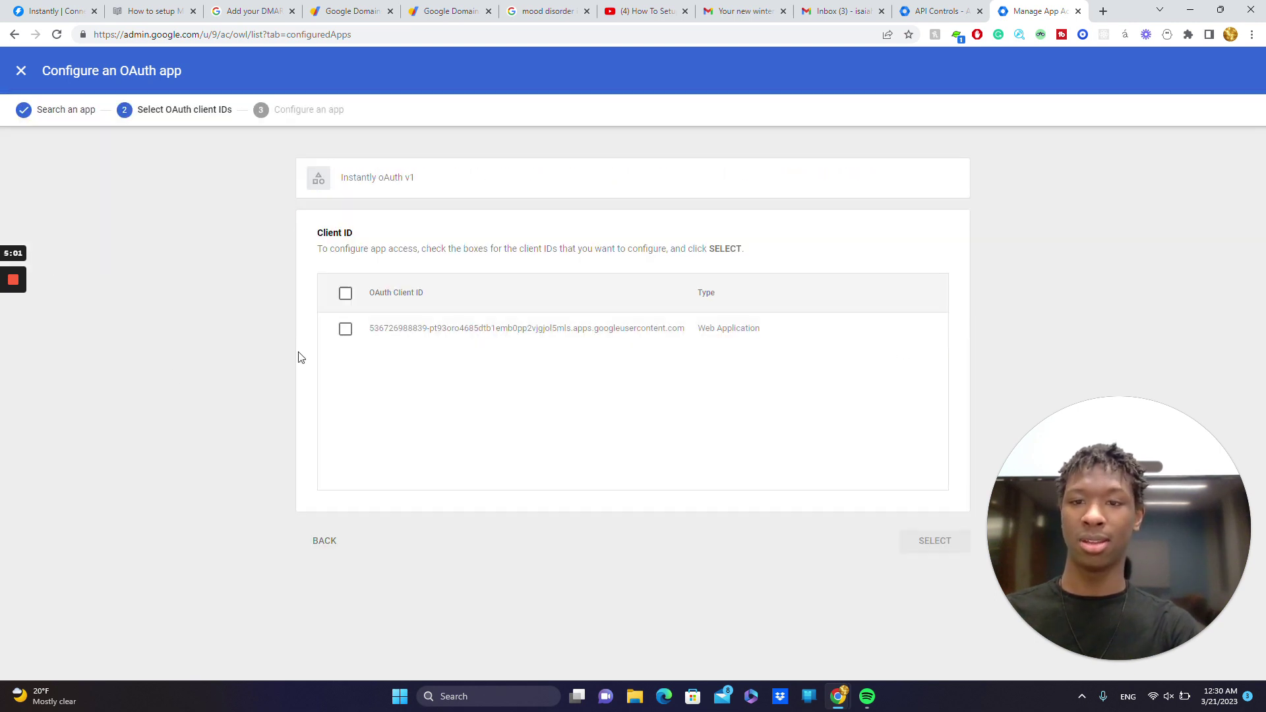
left_click(345, 331)
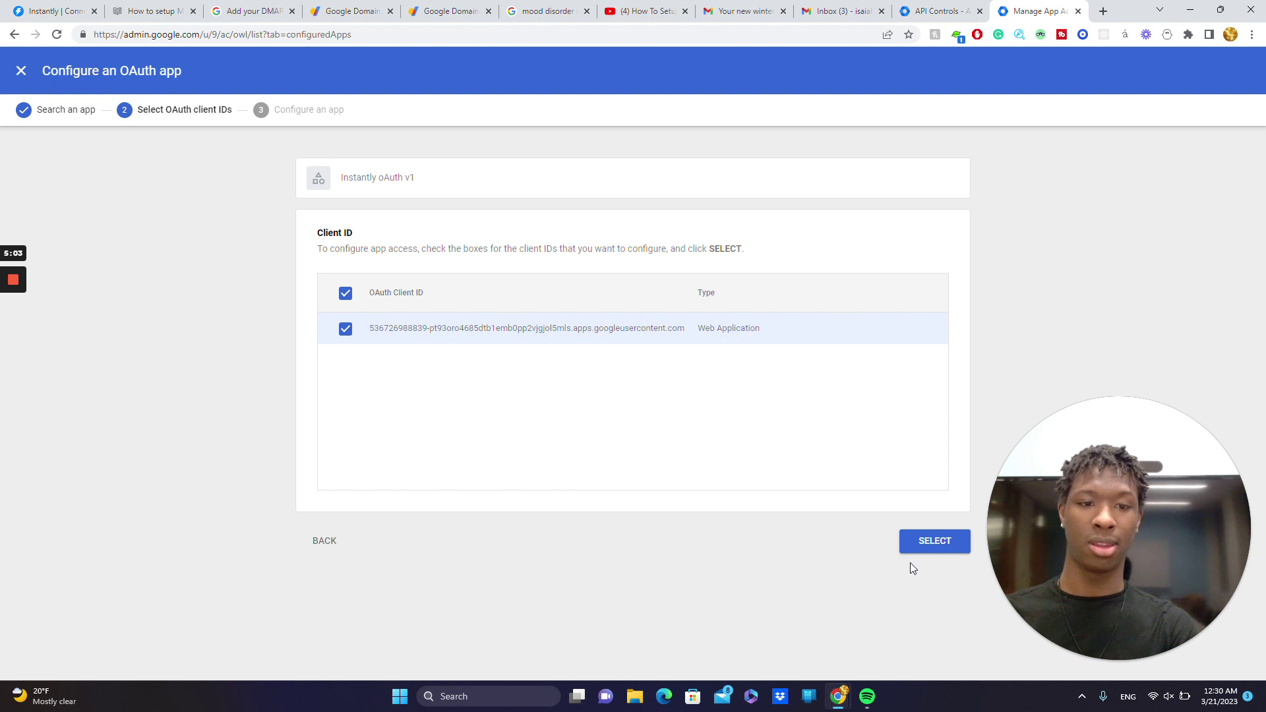
left_click(922, 549)
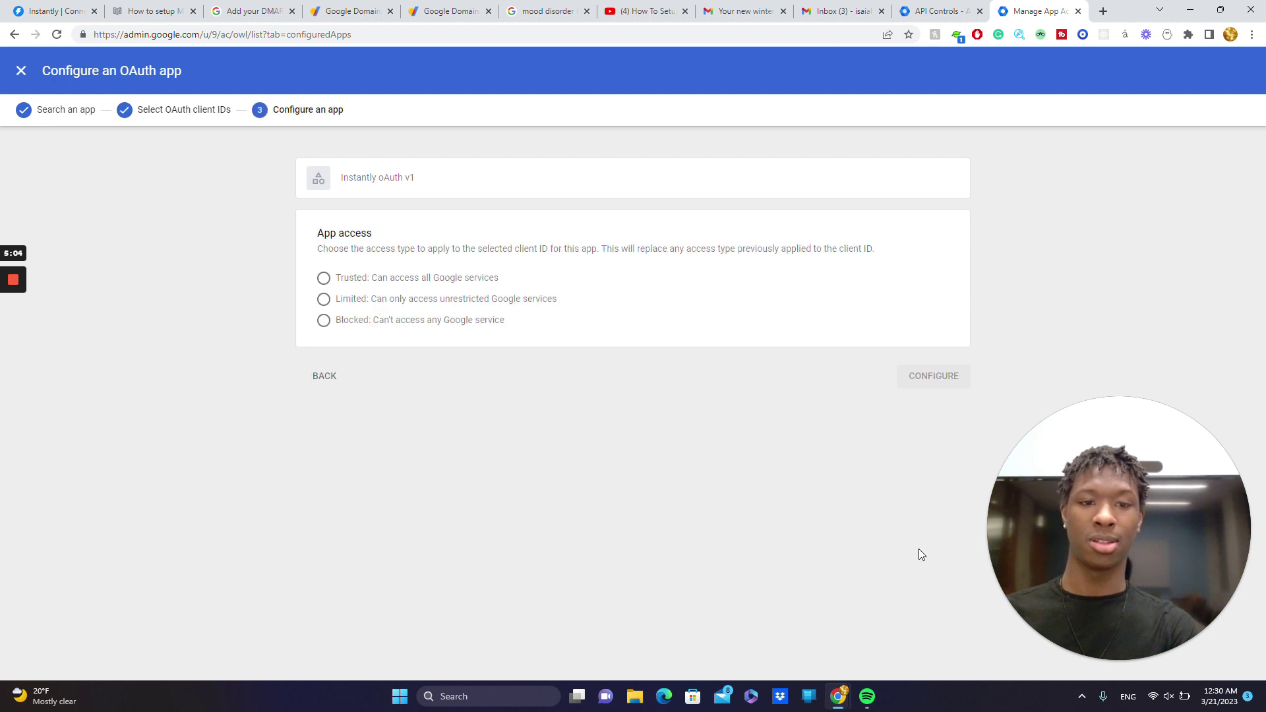
left_click(323, 278)
left_click(916, 381)
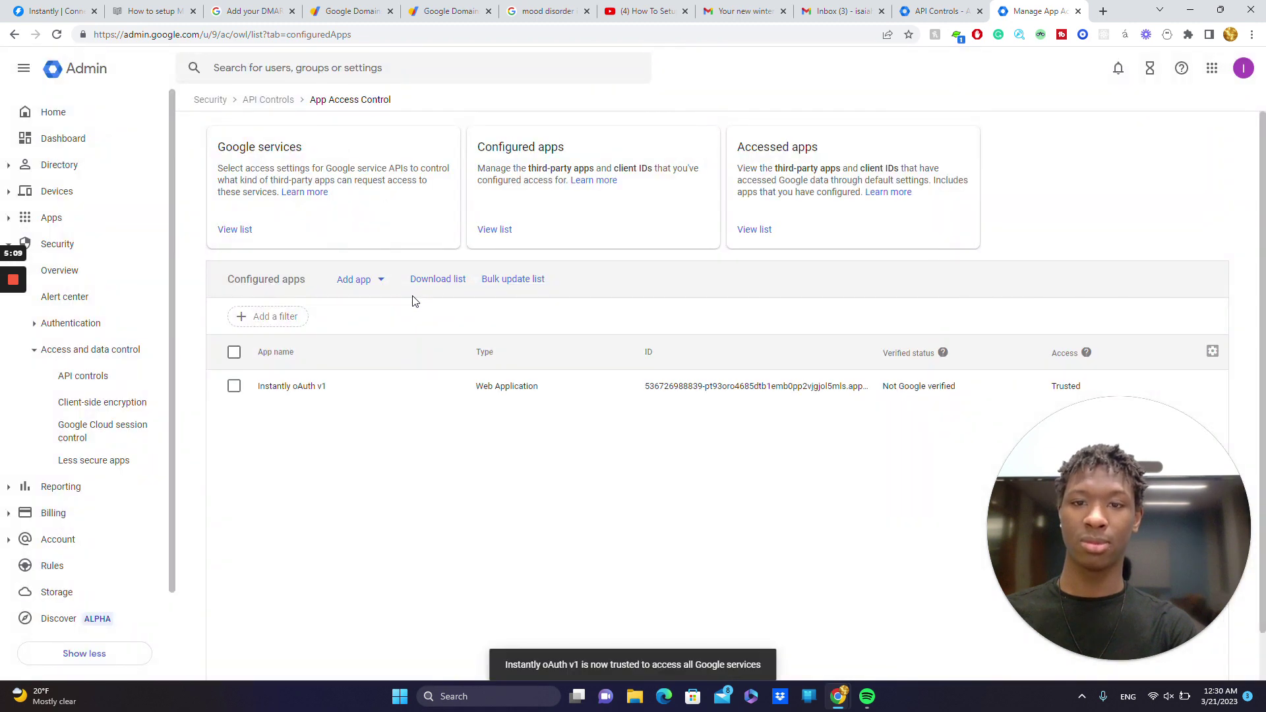
- Sign in with the winterlessclients.com Google Workspace account and allow Instantly access
left_click(46, 11)
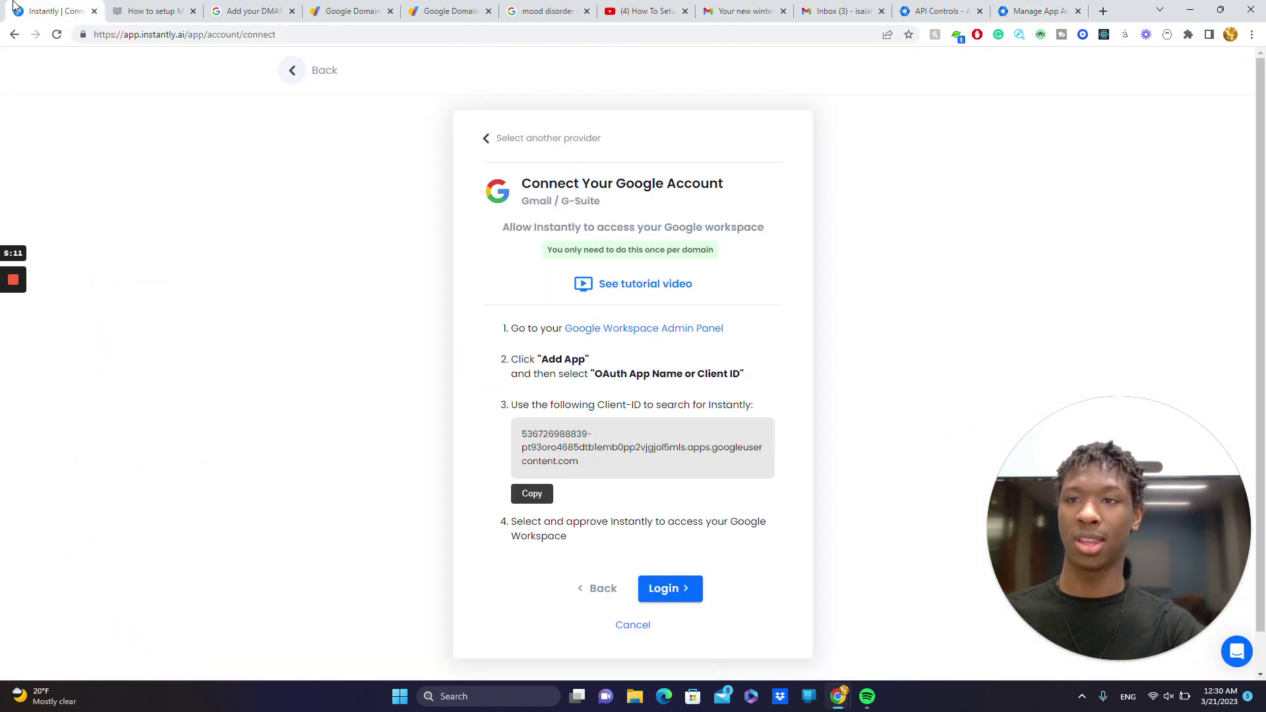
left_click(678, 598)
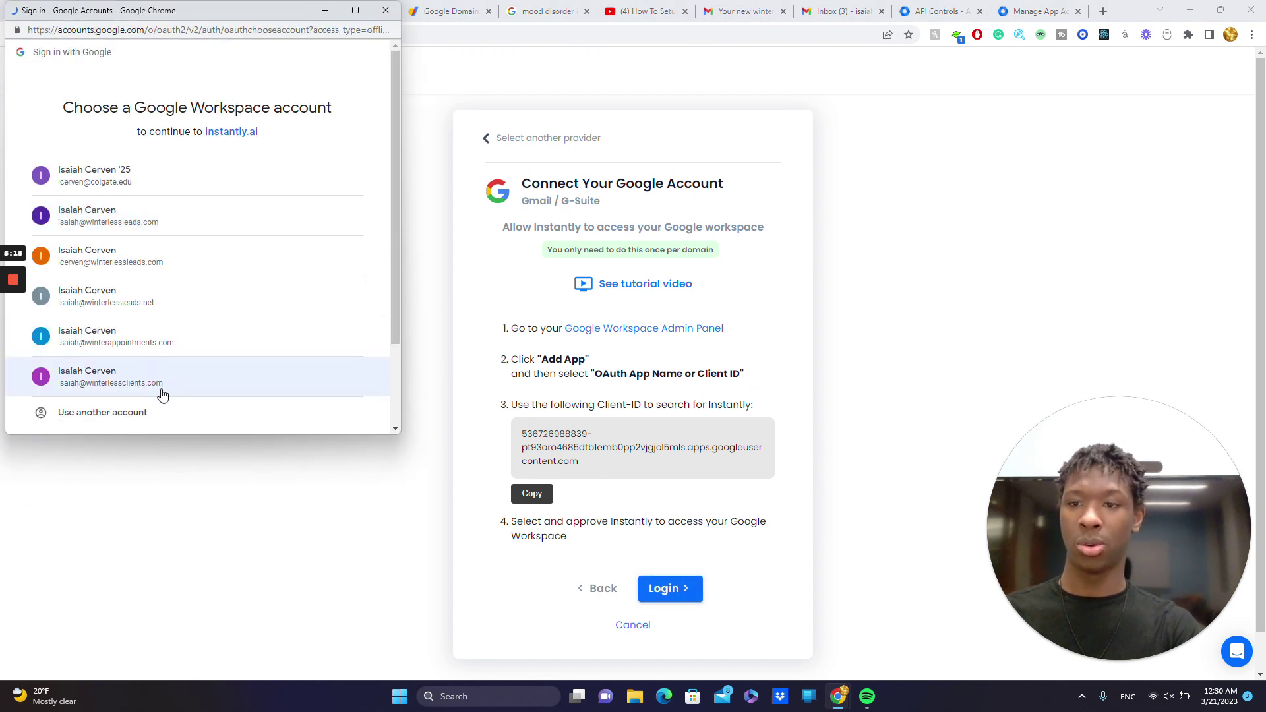
left_click(165, 395)
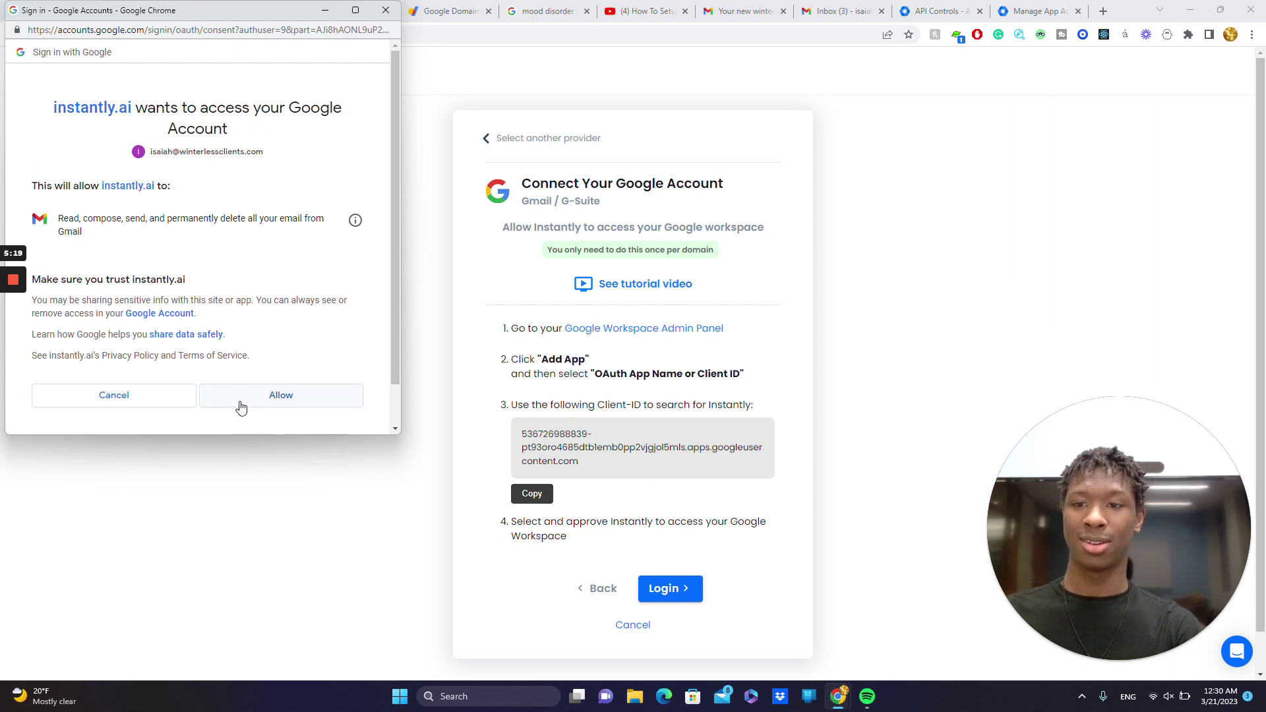
left_click(304, 400)
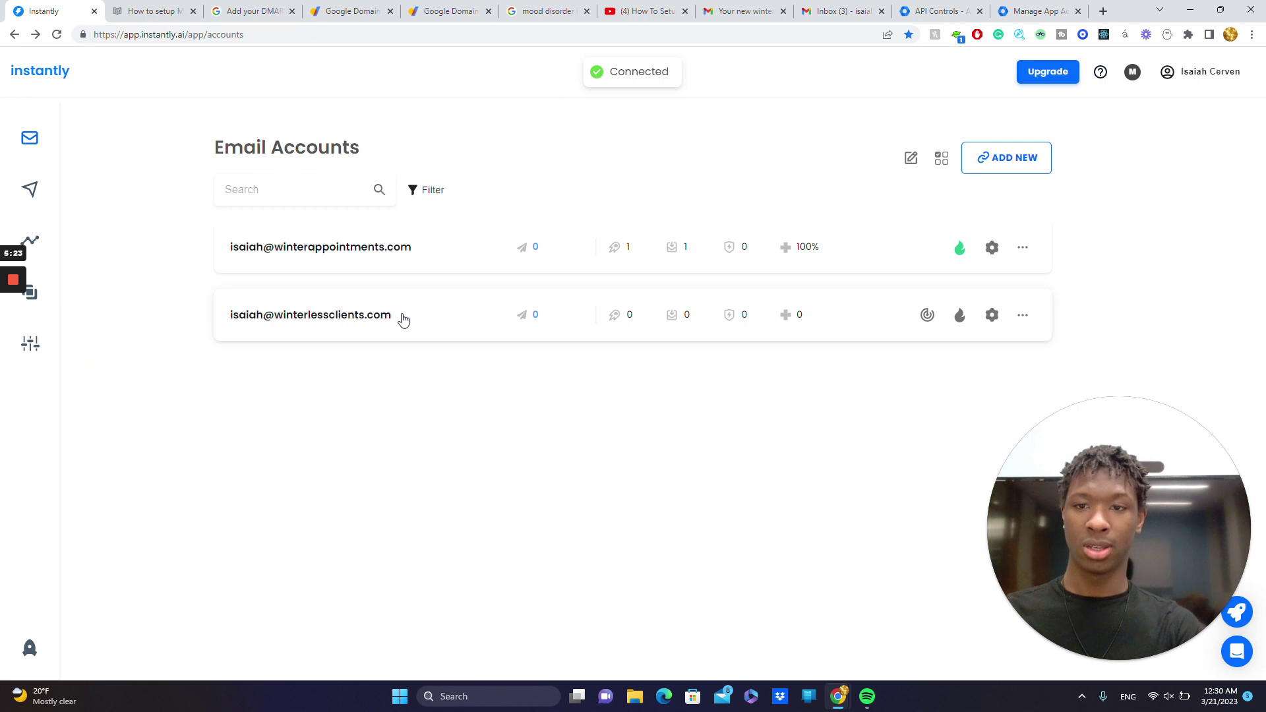
- Turn on warmup for the new account and enable Use custom tracking domain in its settings
left_click(961, 320)
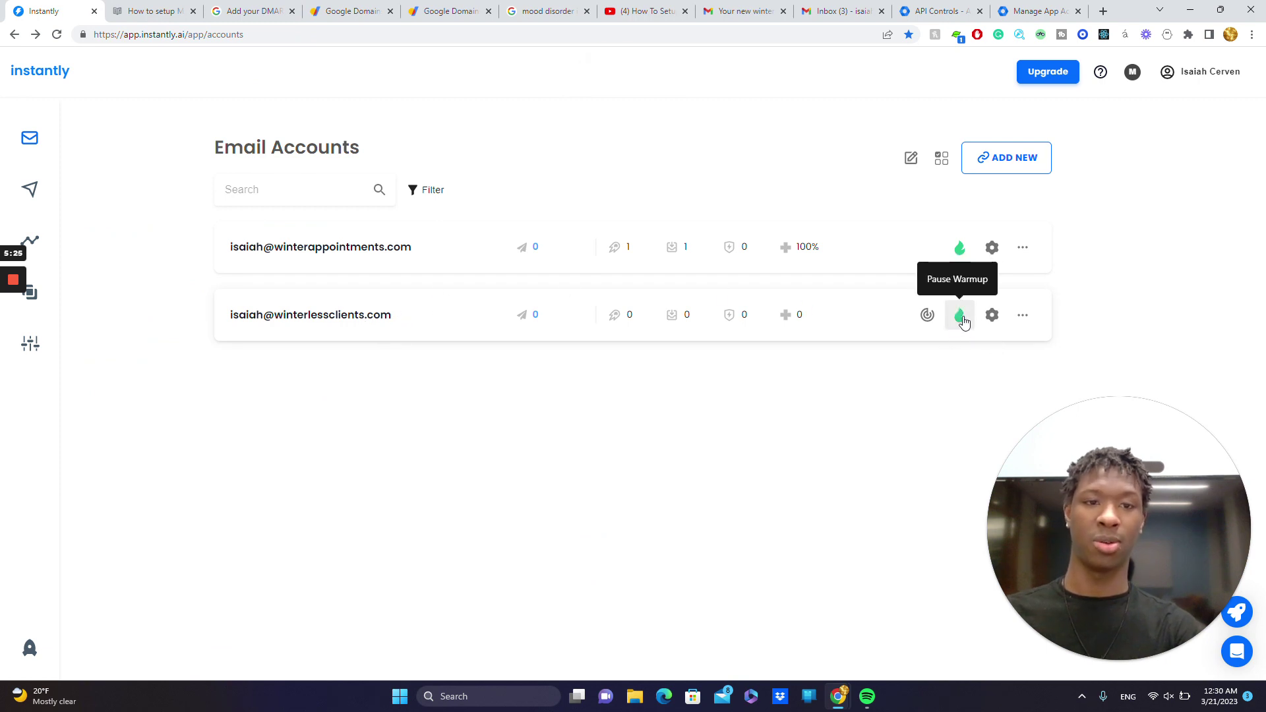
left_click(927, 317)
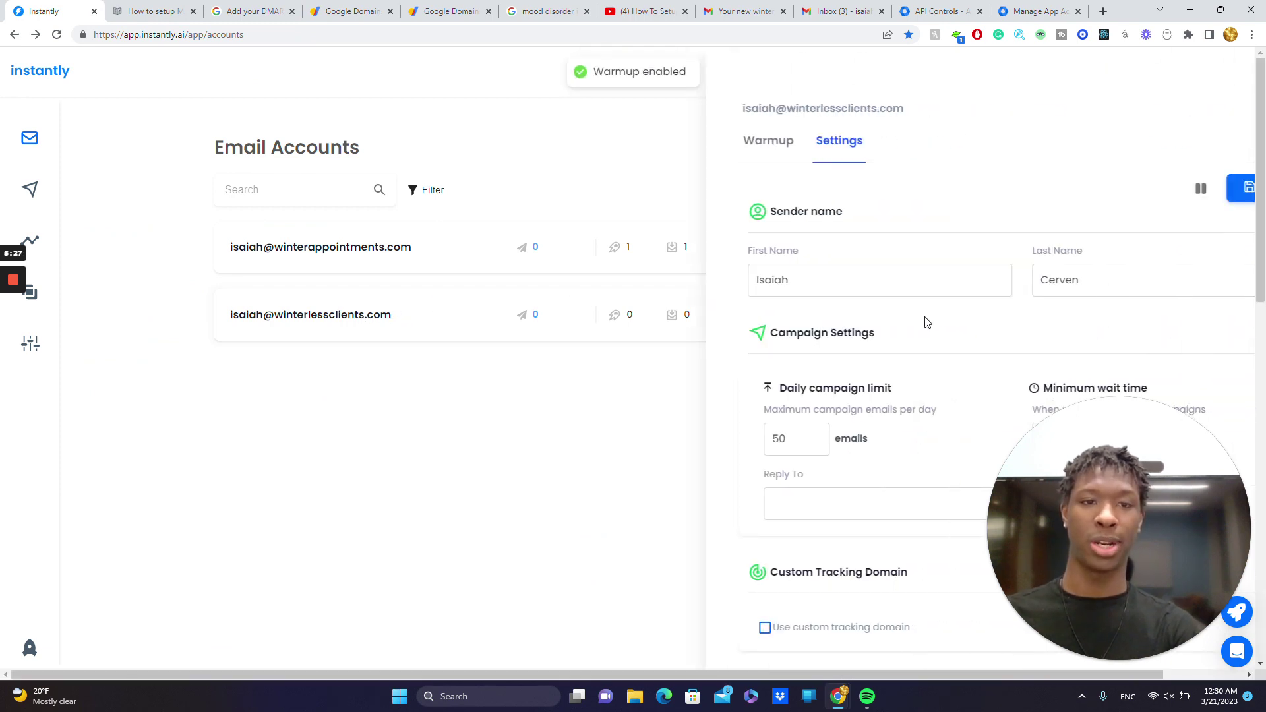
scroll(772, 398, "down", 5)
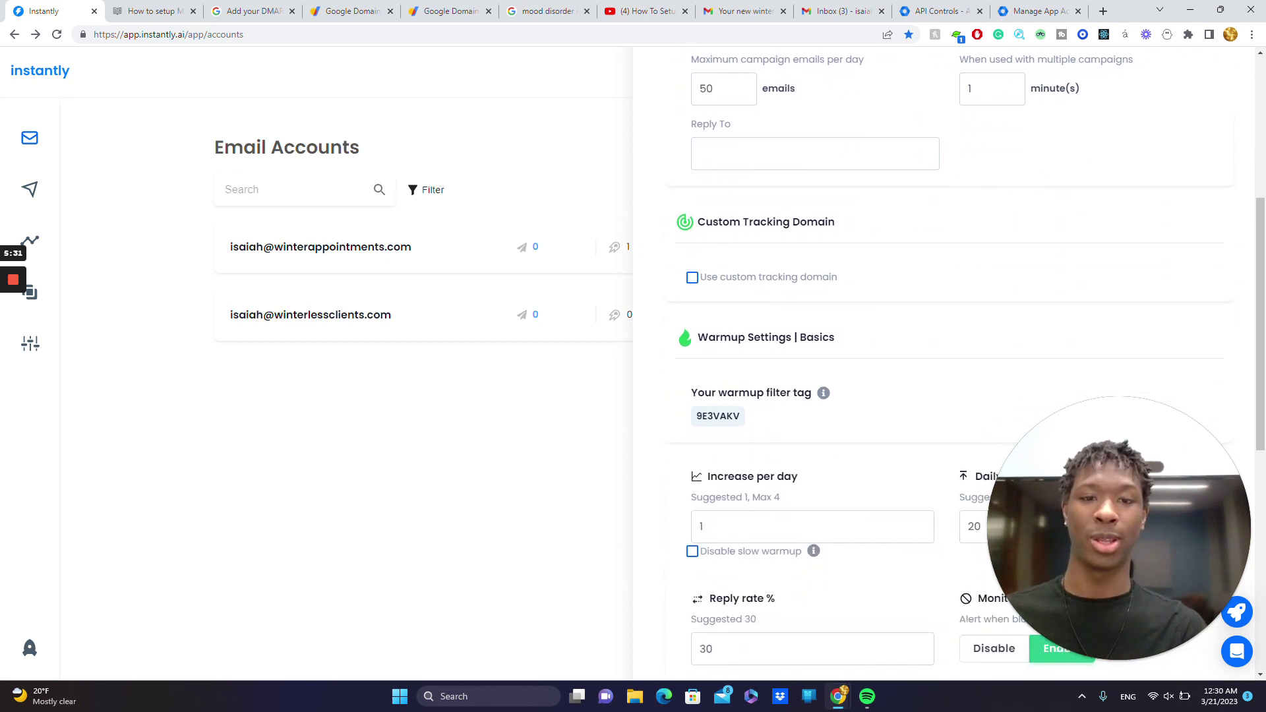
left_click(692, 279)
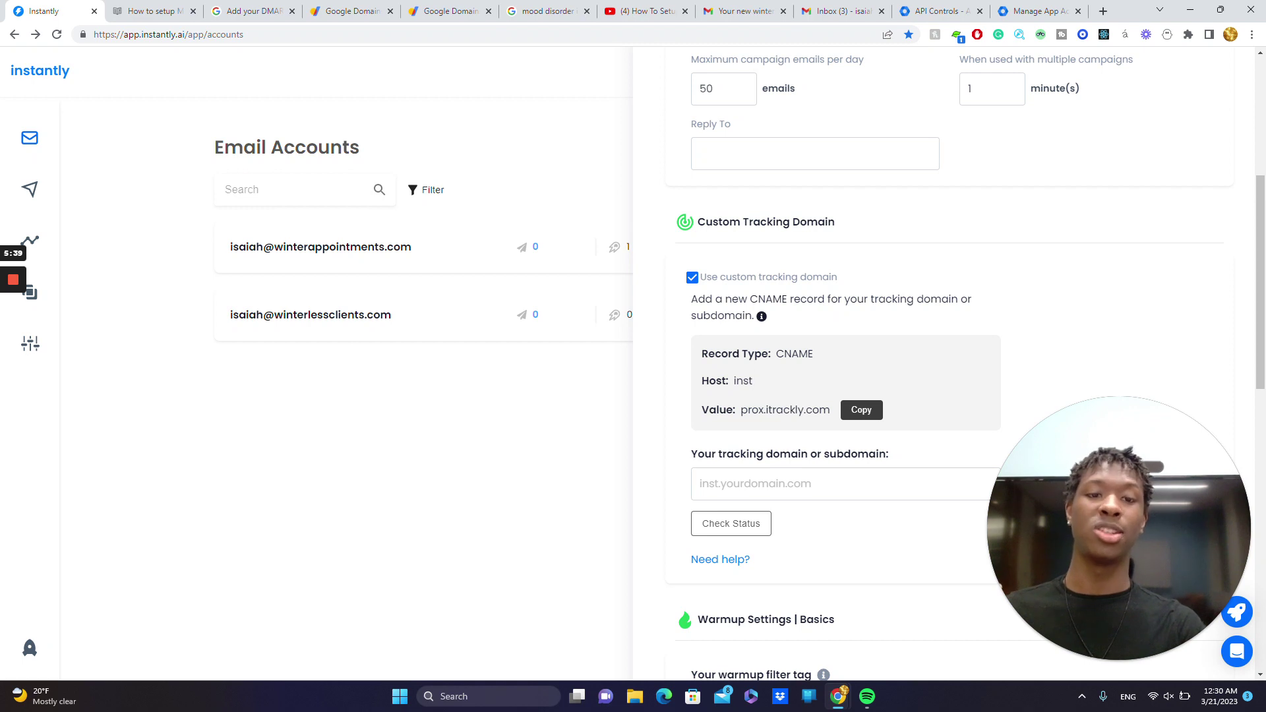
- Inspect the CNAME record value pointing to prox.itrackly.com
left_click_drag(806, 410, 851, 418)
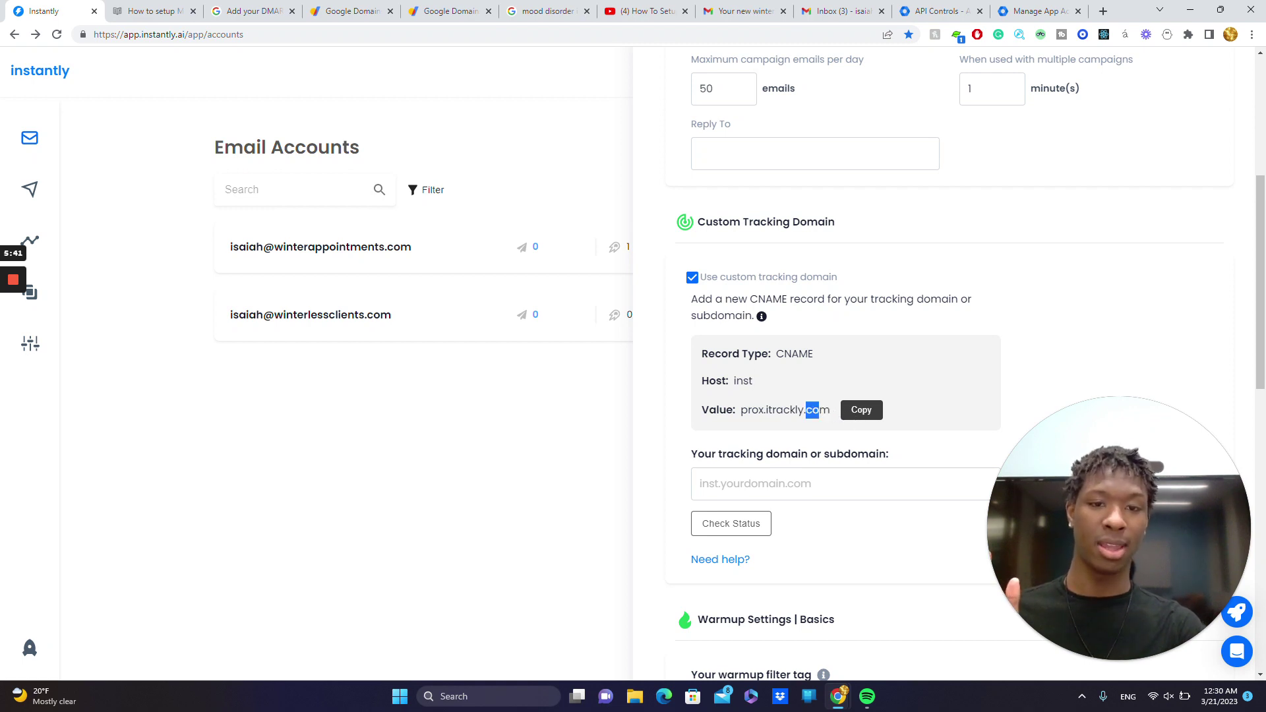
left_click_drag(804, 409, 830, 410)
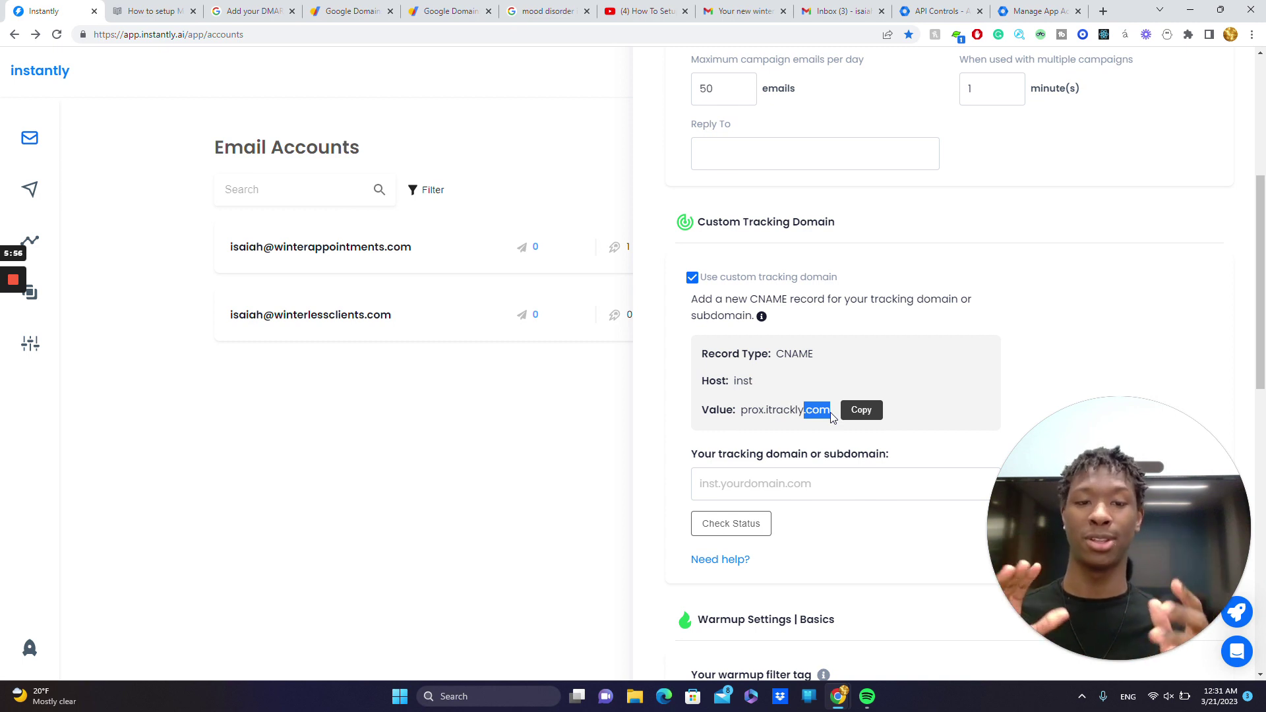
left_click(809, 344)
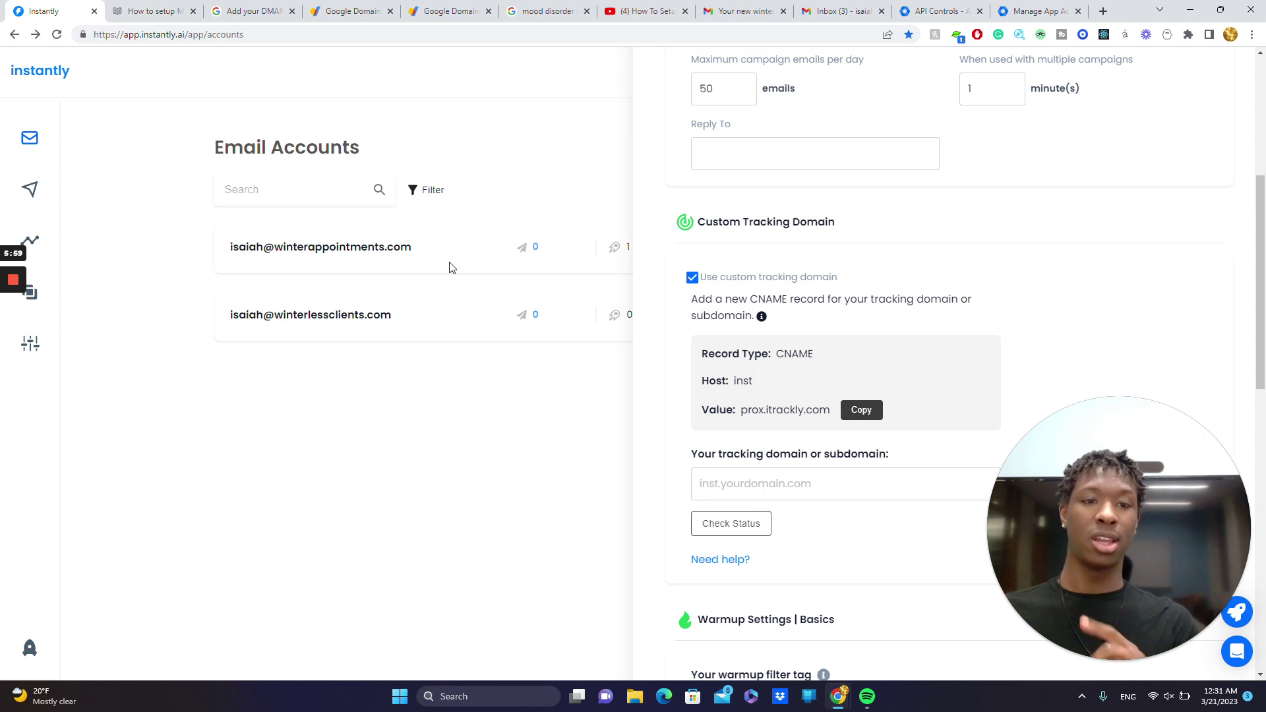
- Open the DNS settings for winterlessclients.com in Google Domains
left_click(368, 12)
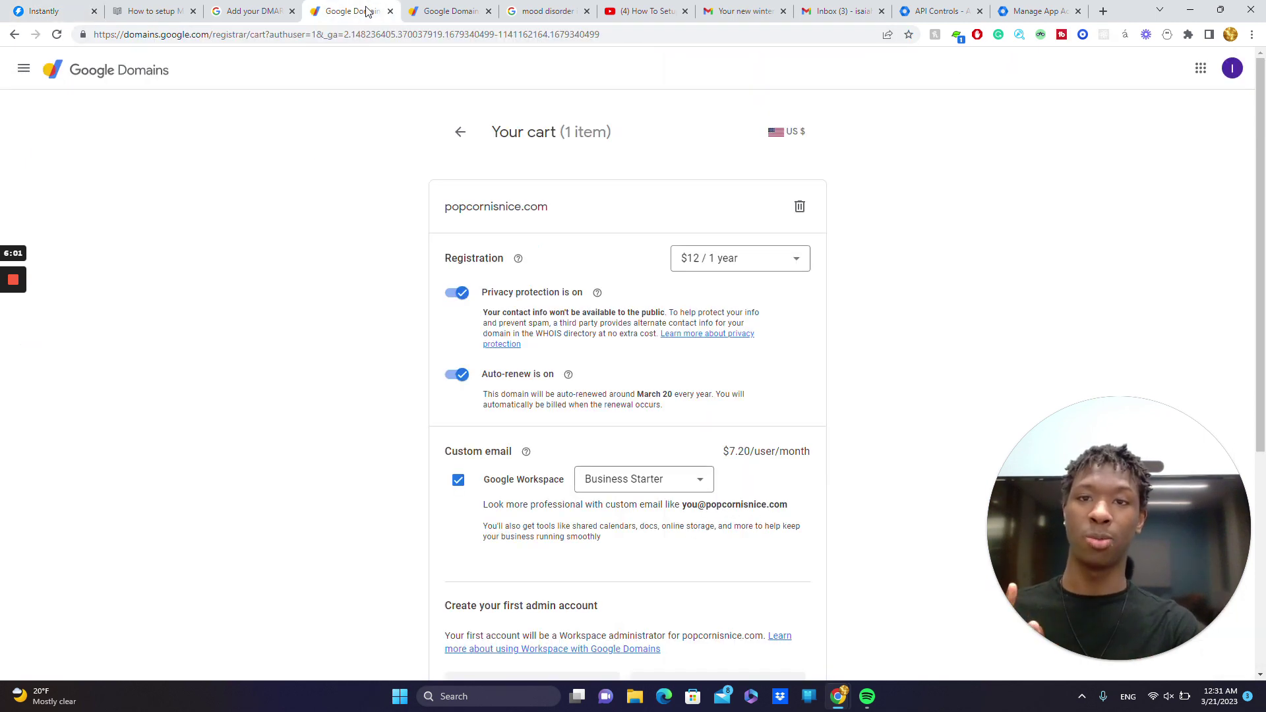
left_click(452, 8)
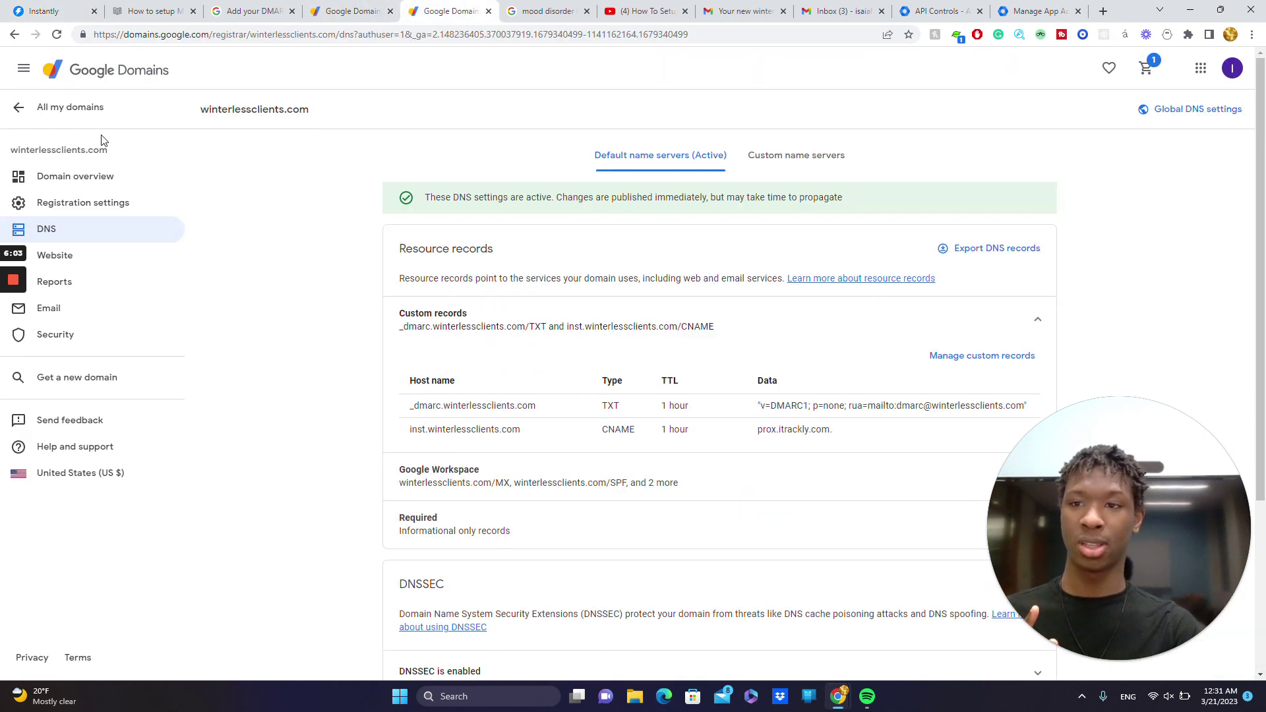
left_click(42, 112)
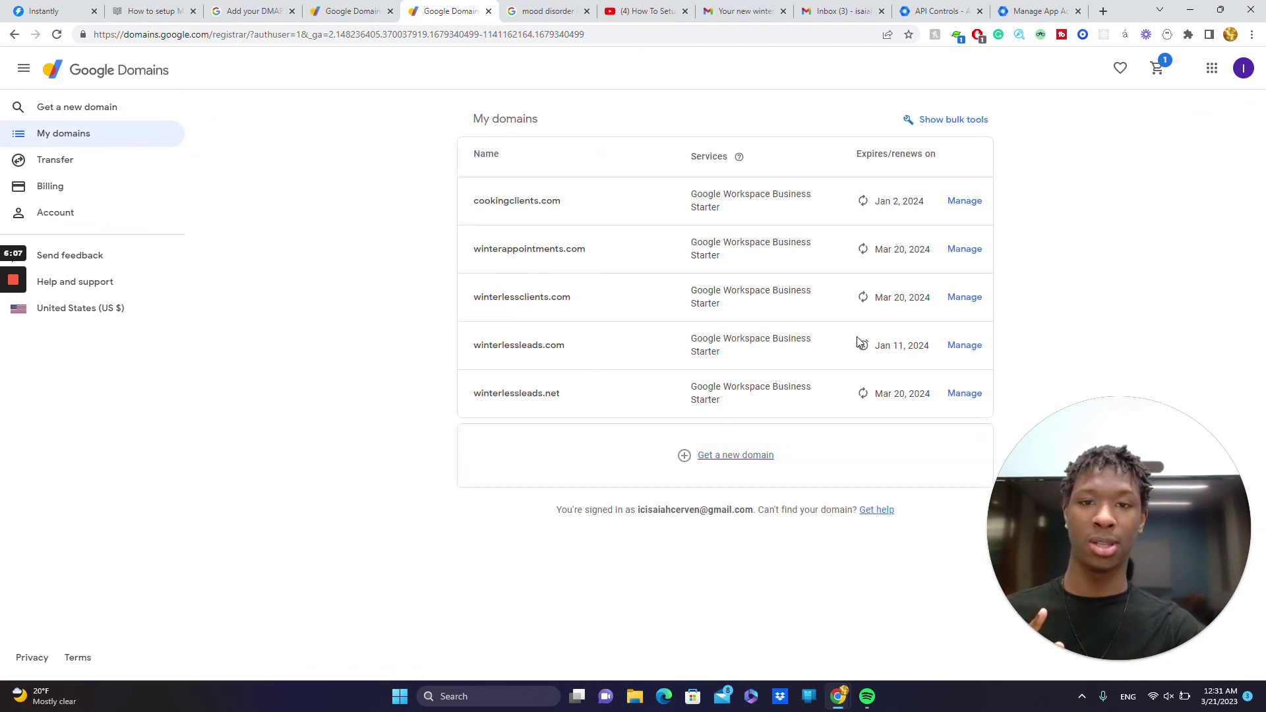
left_click(964, 297)
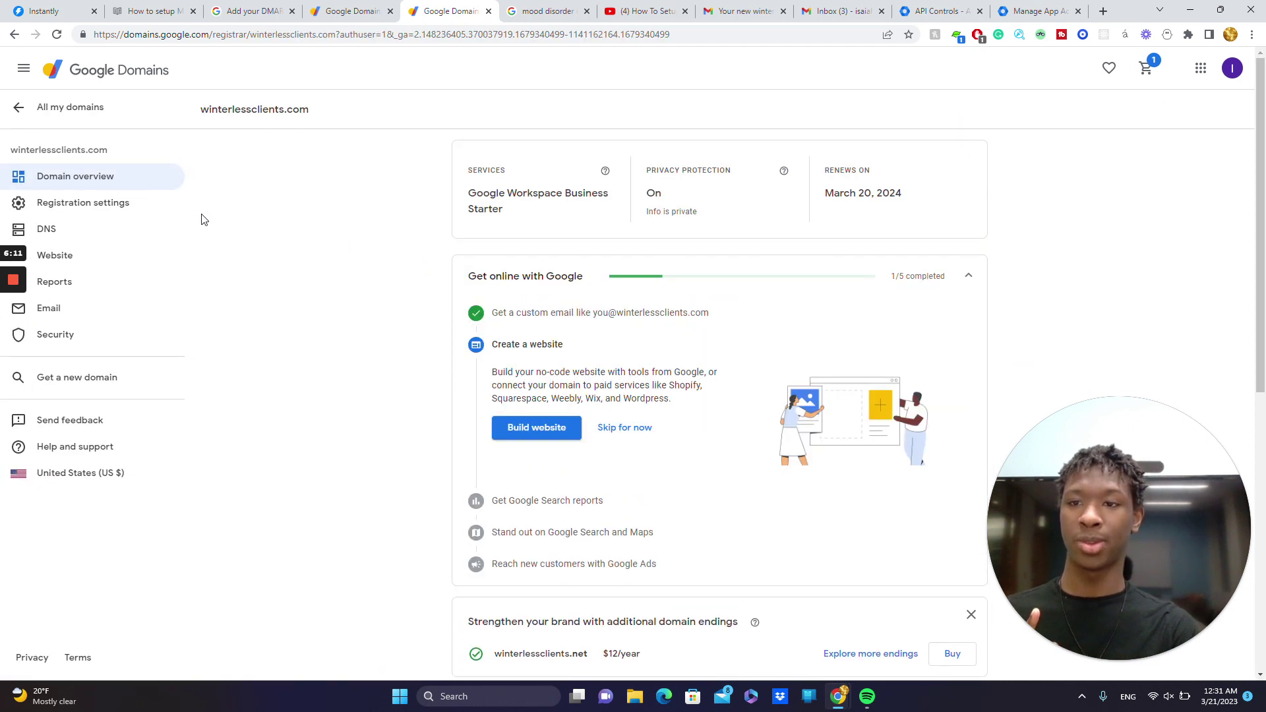
left_click(114, 231)
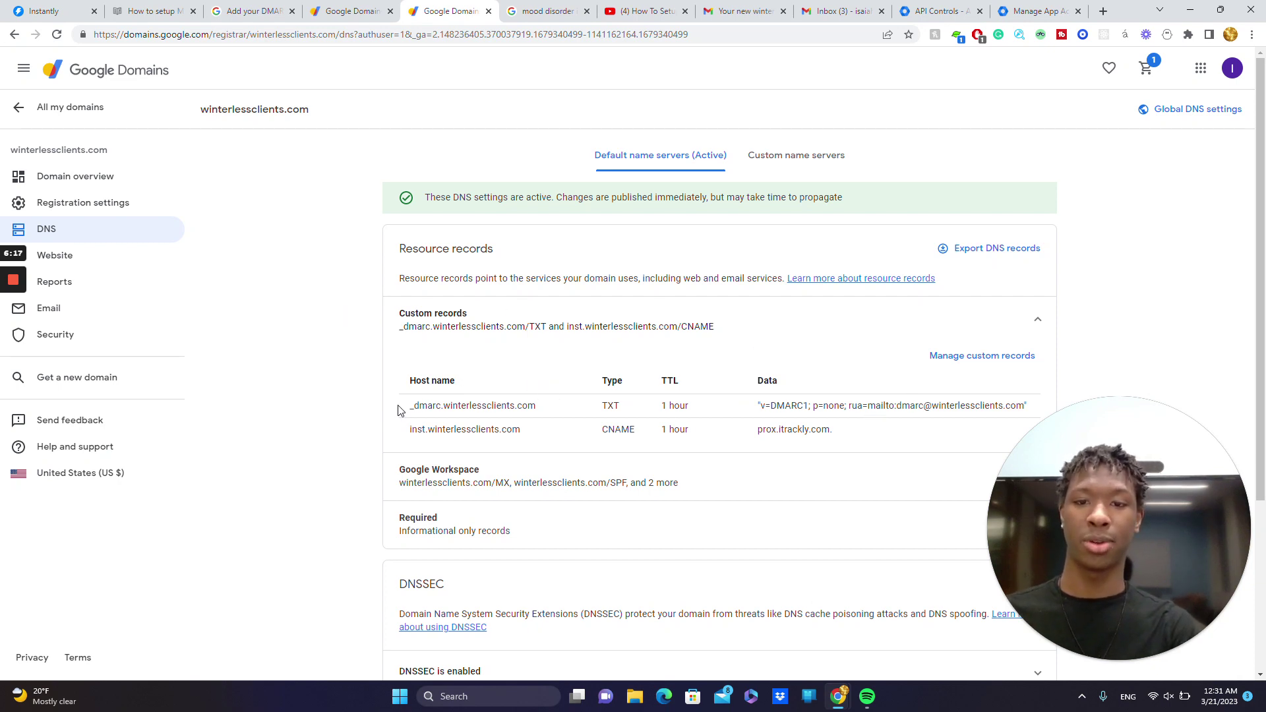
- Make the custom records editable, check the _dmarc host name, then compare with Instantly
left_click_drag(399, 410, 509, 418)
left_click(508, 419)
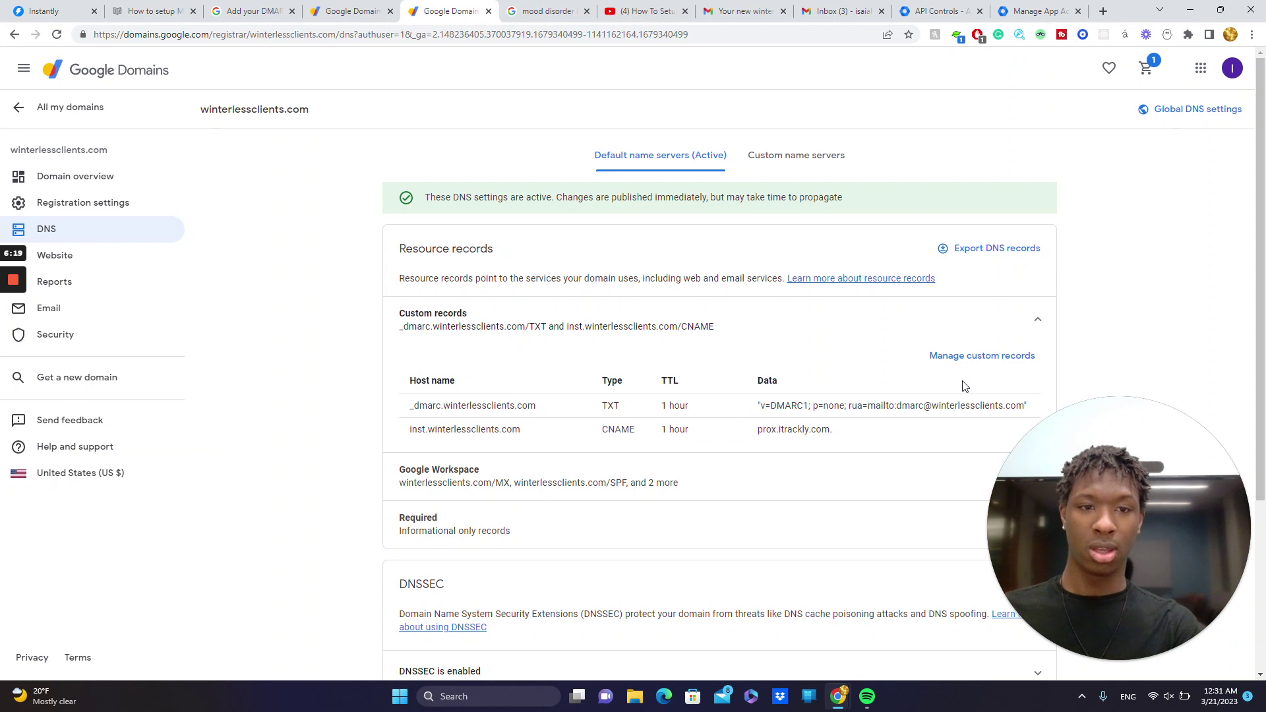
left_click(962, 360)
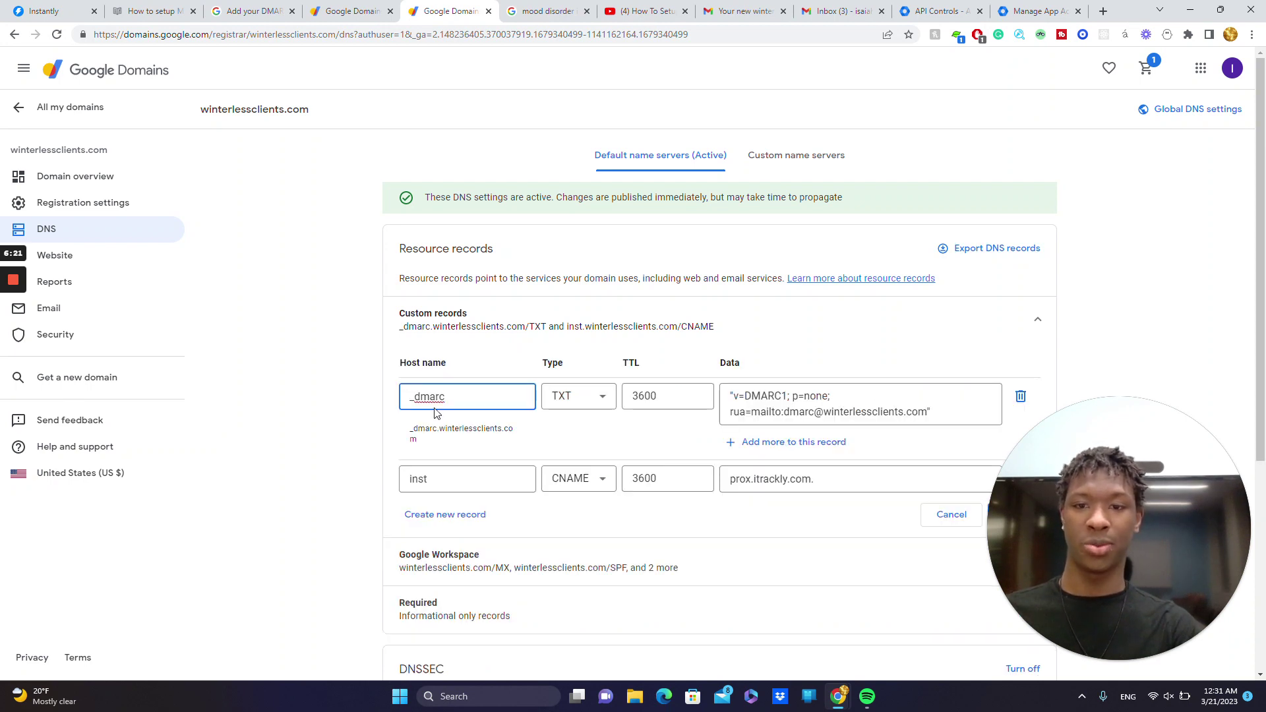
left_click_drag(442, 396, 405, 398)
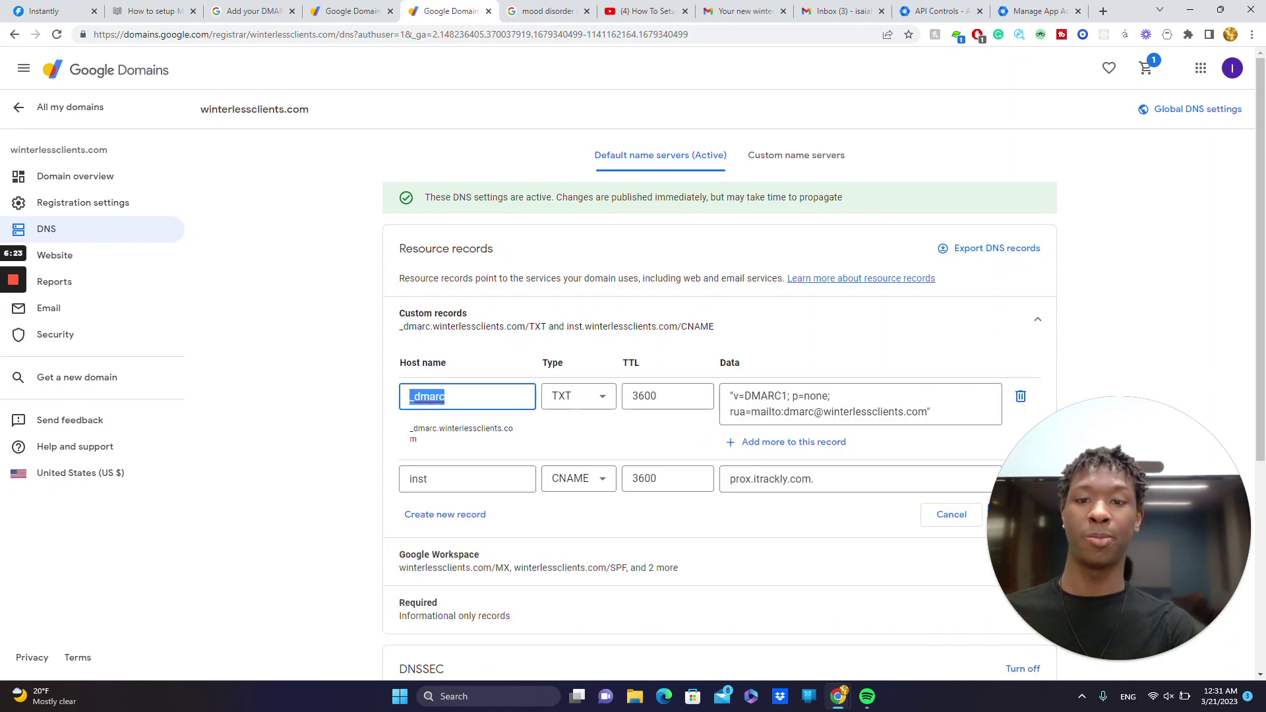
left_click(445, 396)
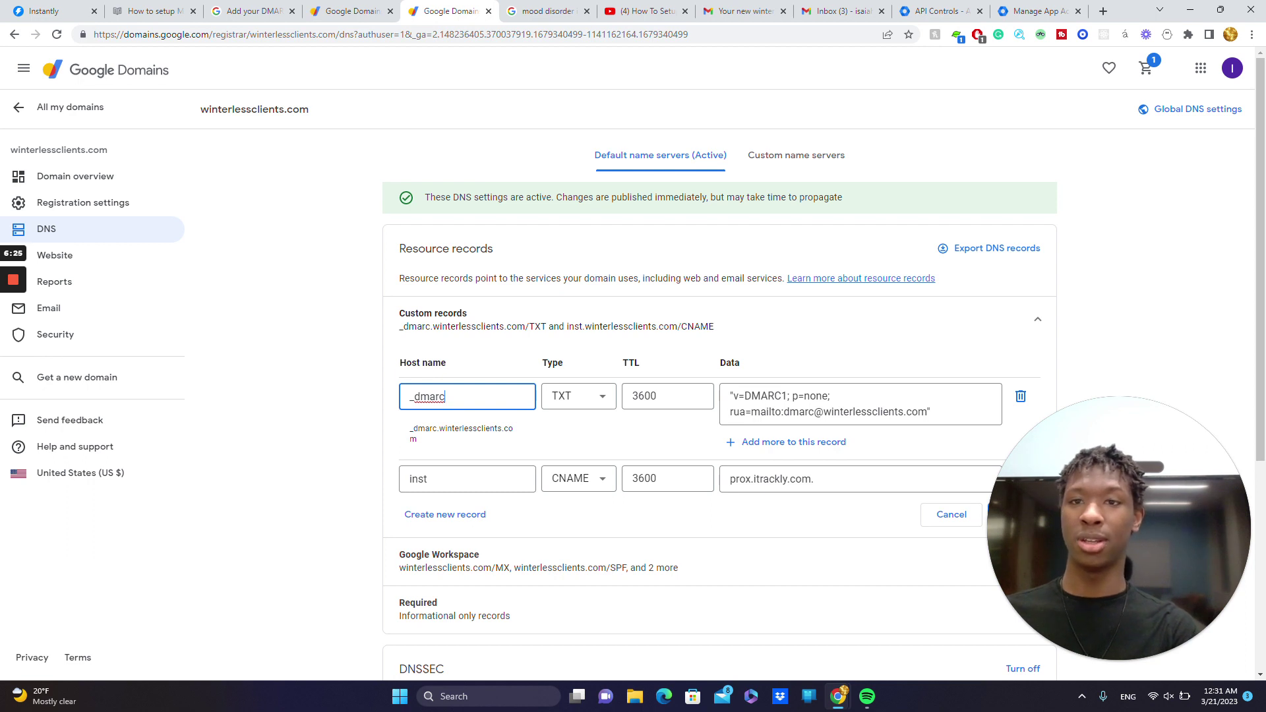
left_click(51, 10)
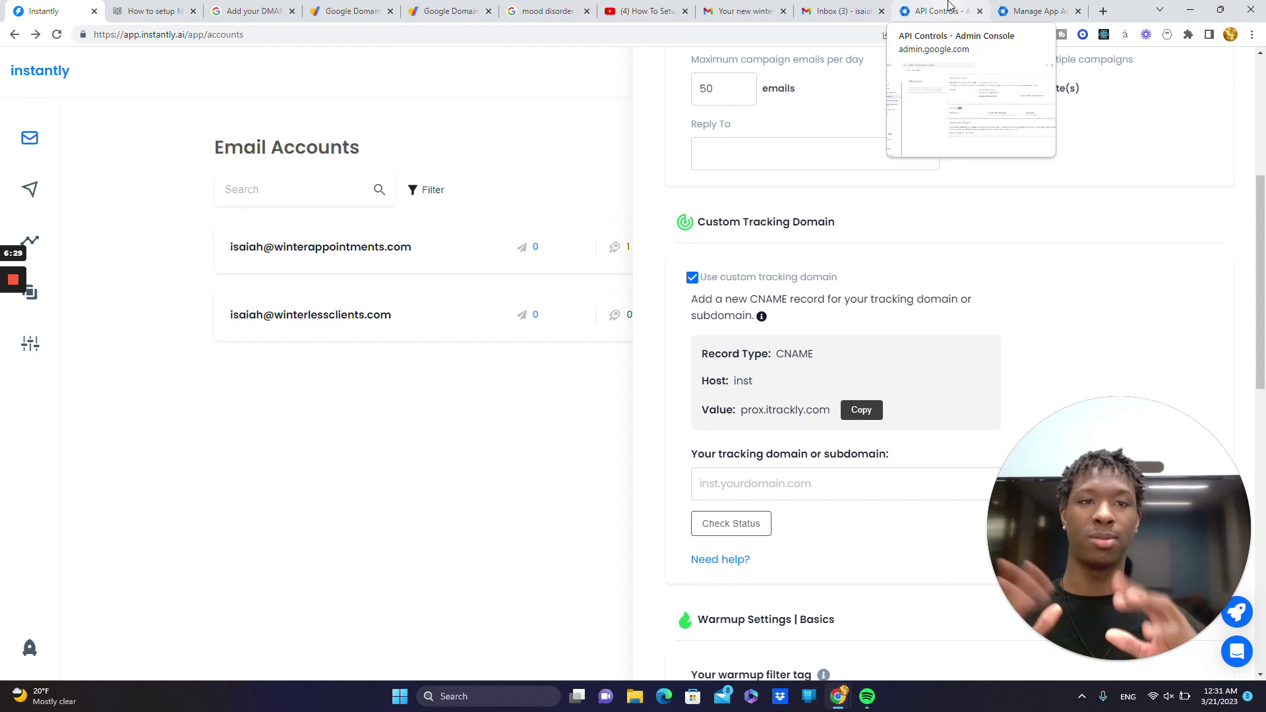
- Glance over the Admin console tabs and return to the winterlessclients.com DNS records
left_click(1043, 8)
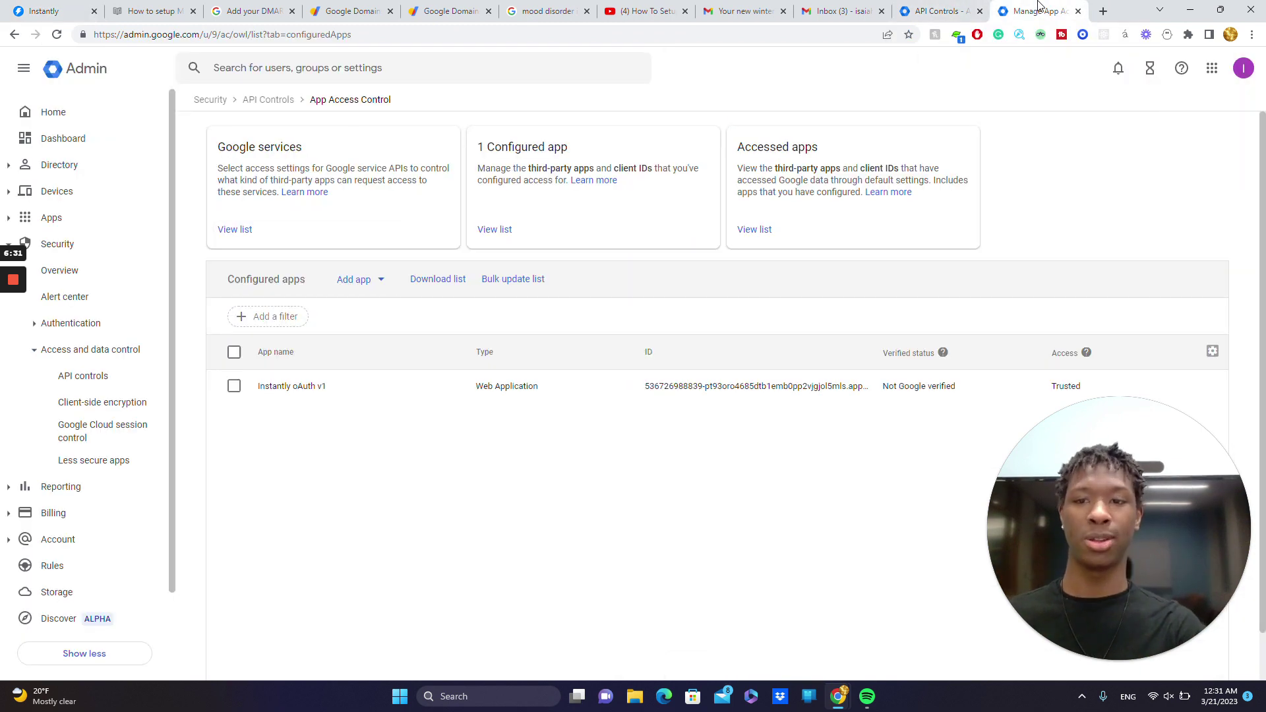
left_click(943, 10)
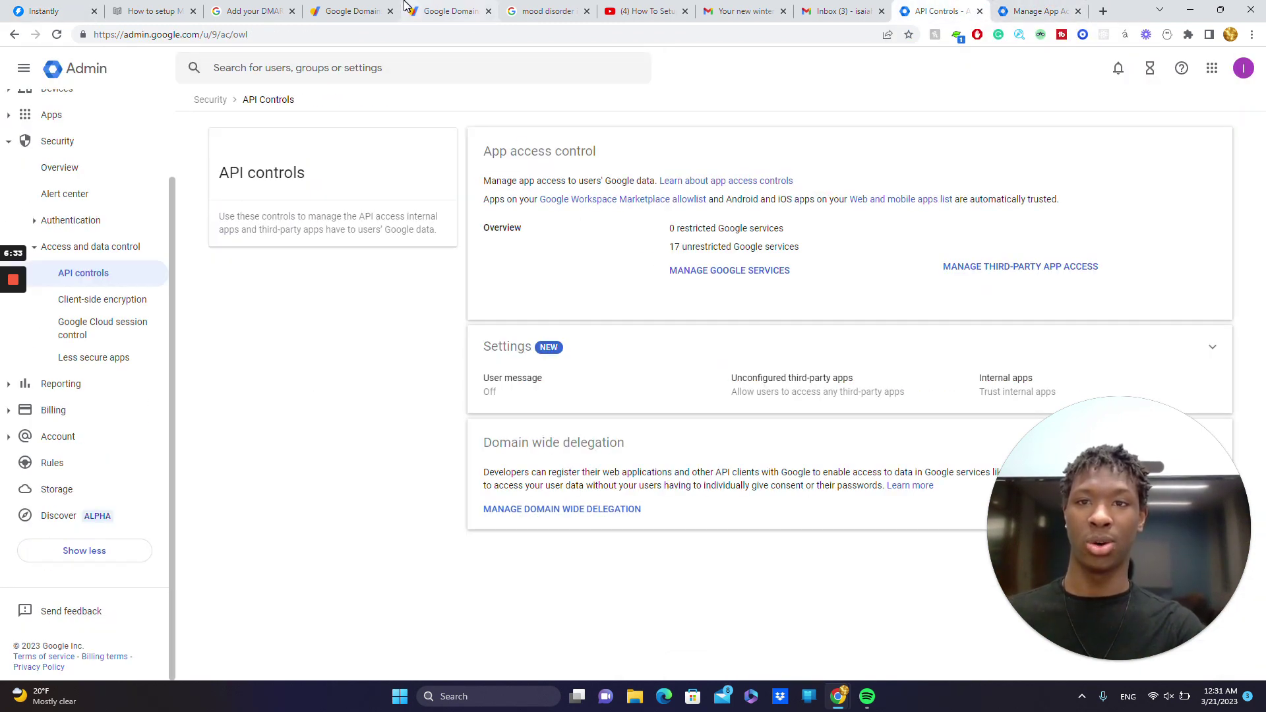
left_click(367, 8)
left_click(438, 5)
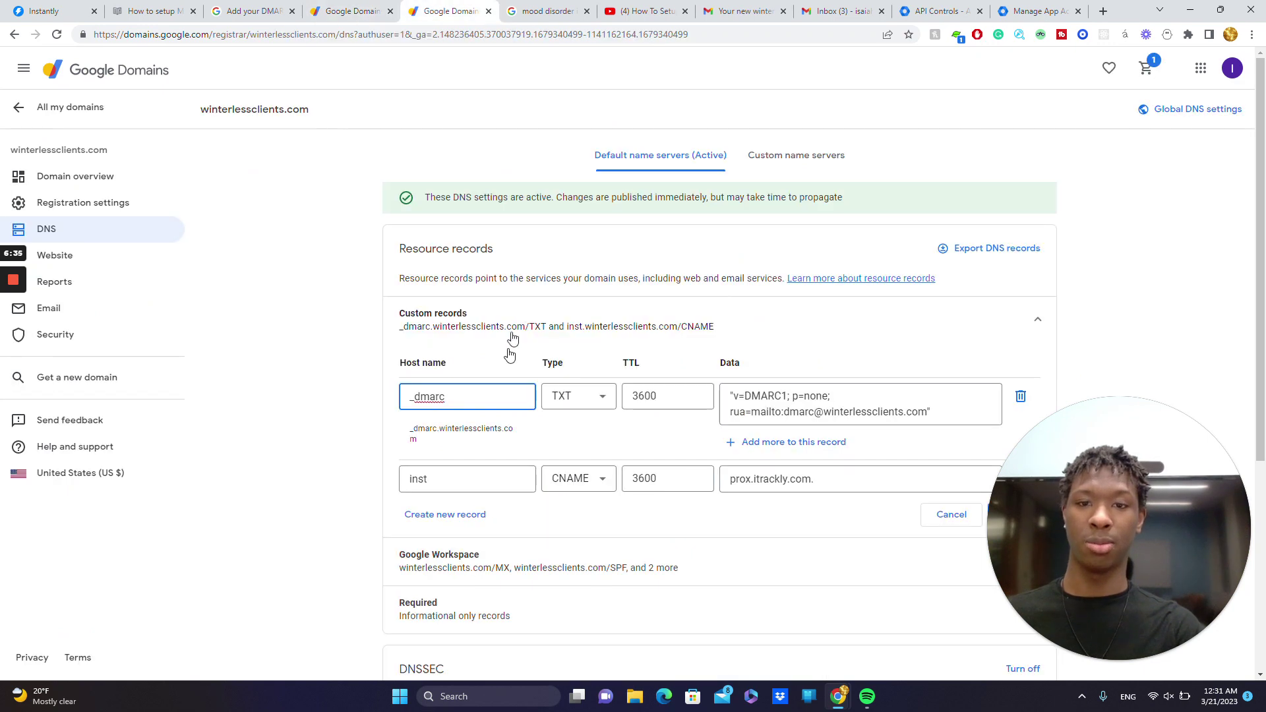
- Try editing the _dmarc host name, then leave it unchanged
left_click(462, 396)
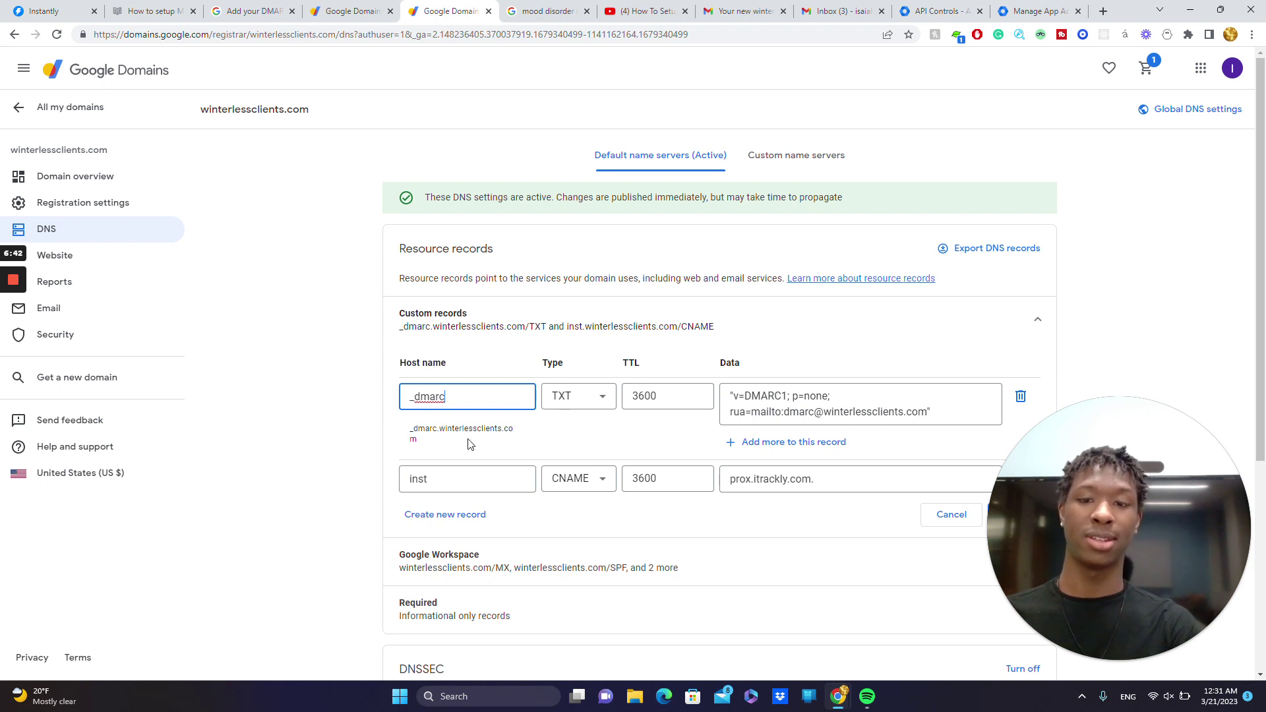
left_click(441, 436)
left_click(469, 403)
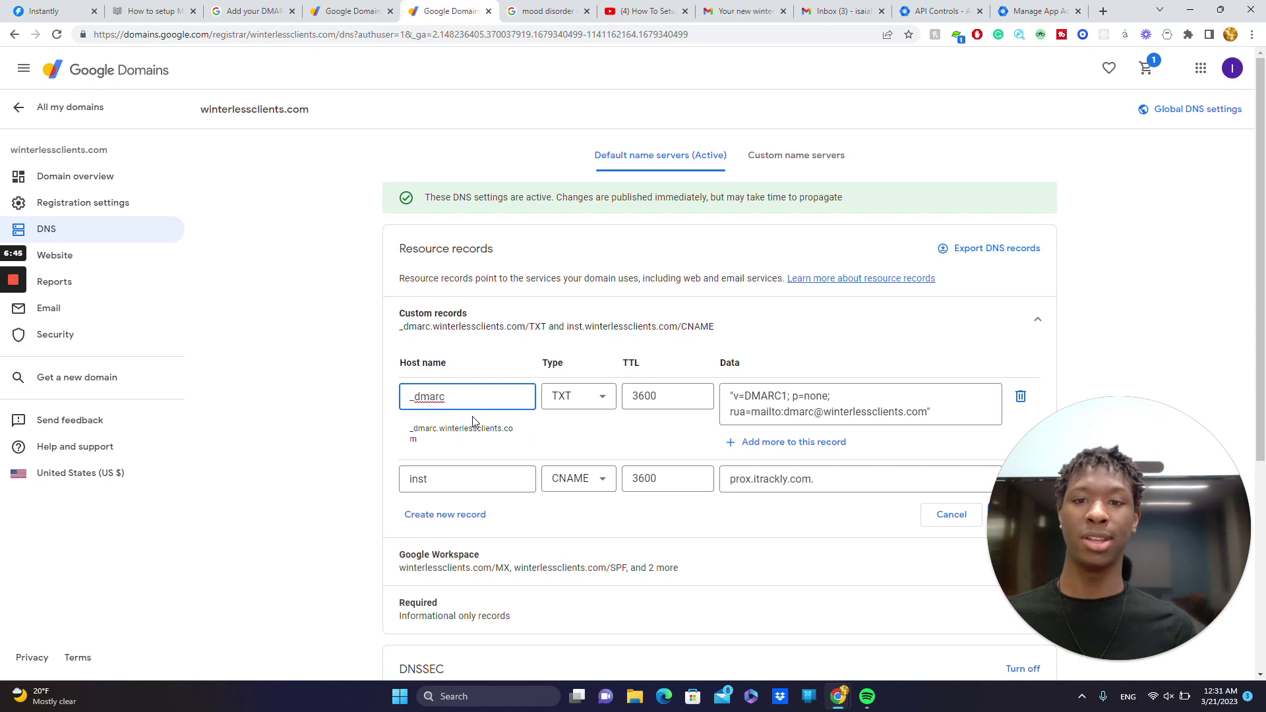
key("Return")
key("BackSpace")
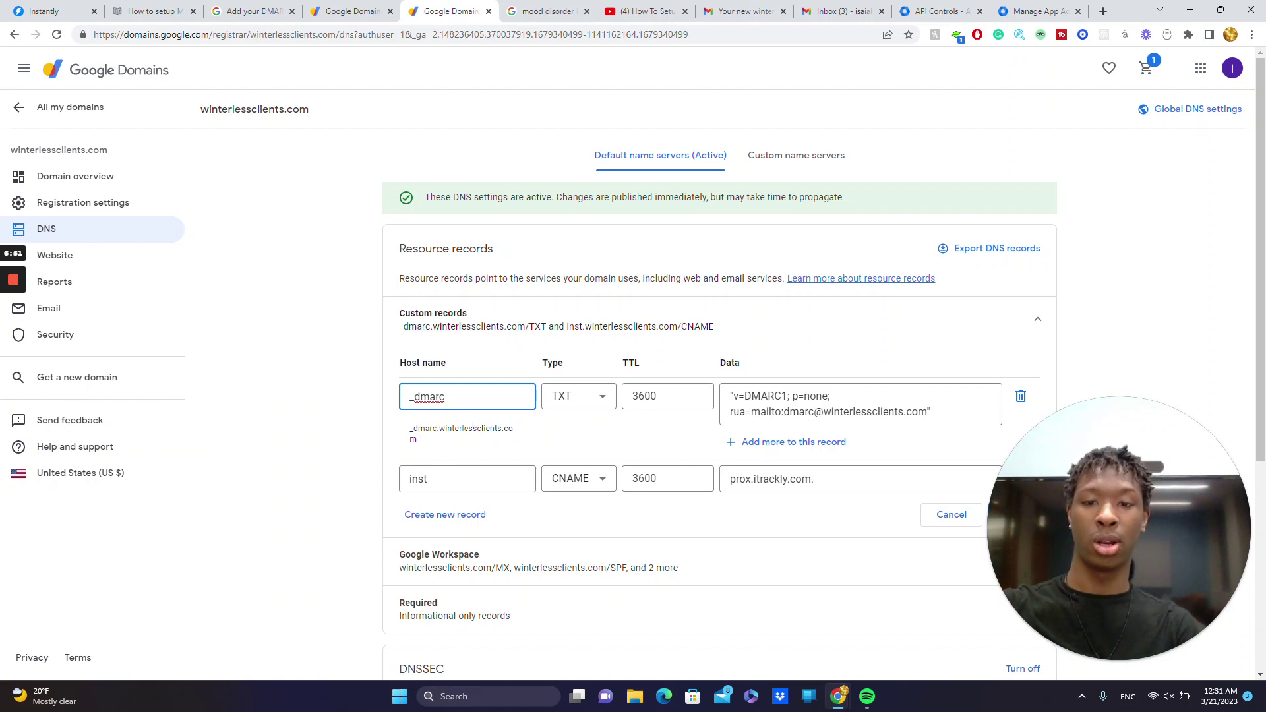
left_click(441, 436)
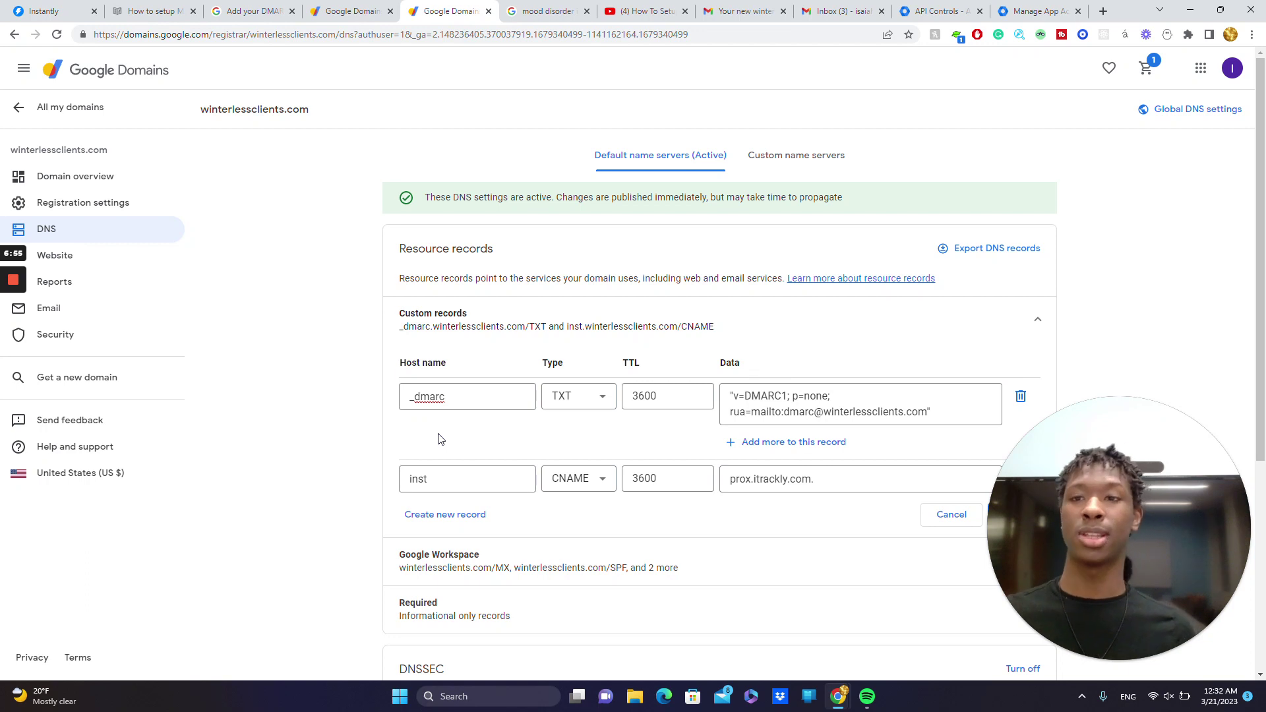
- Collapse and re-expand Custom records, then reopen them for editing
left_click(532, 343)
left_click(537, 338)
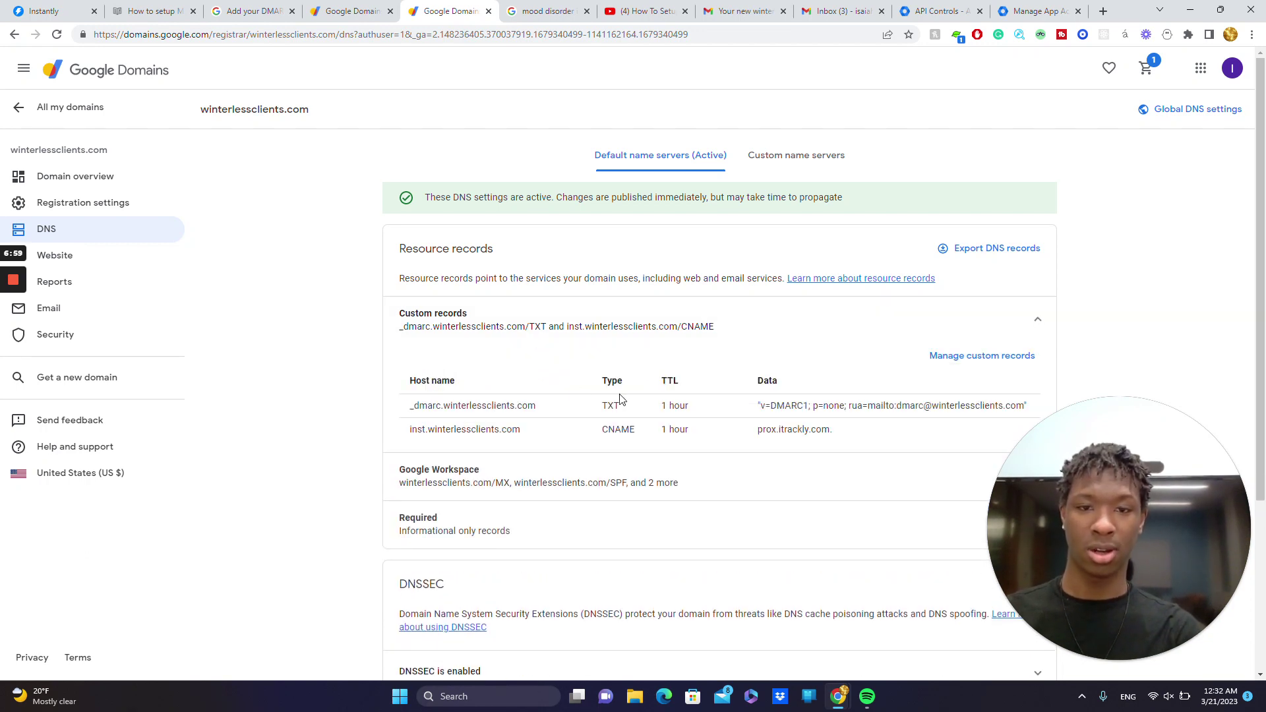
left_click(981, 356)
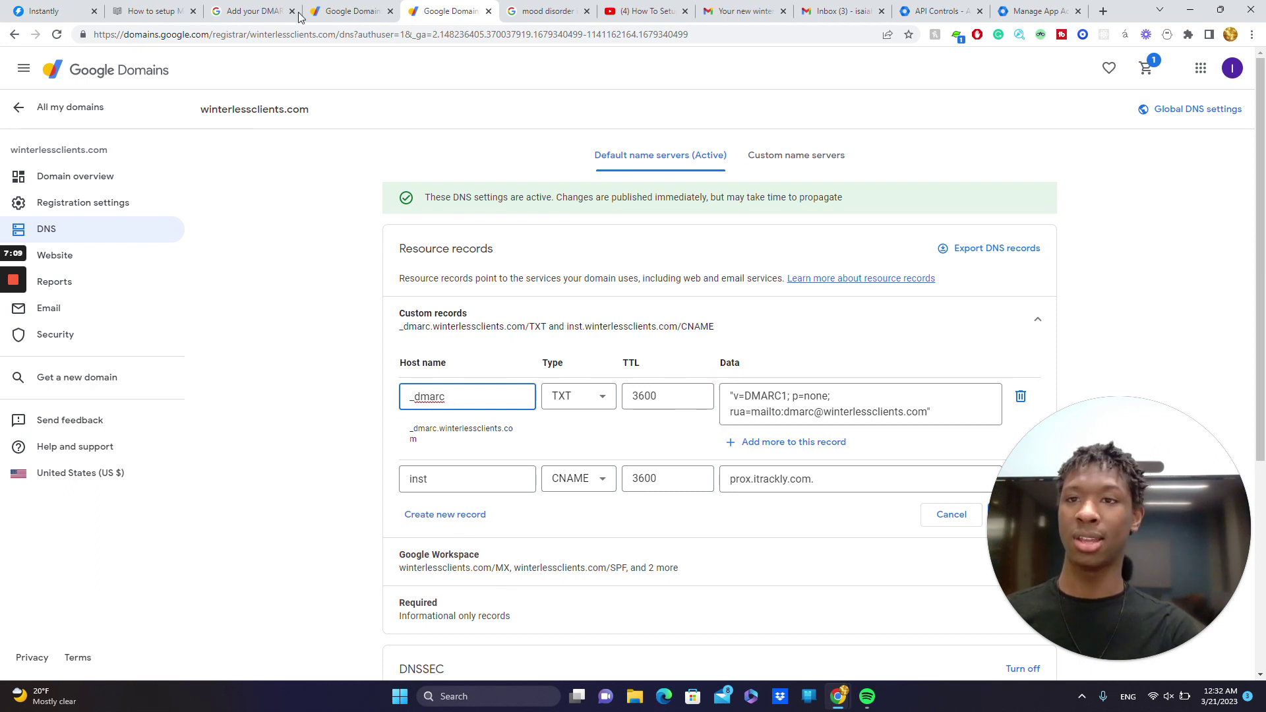
left_click(174, 8)
left_click(238, 8)
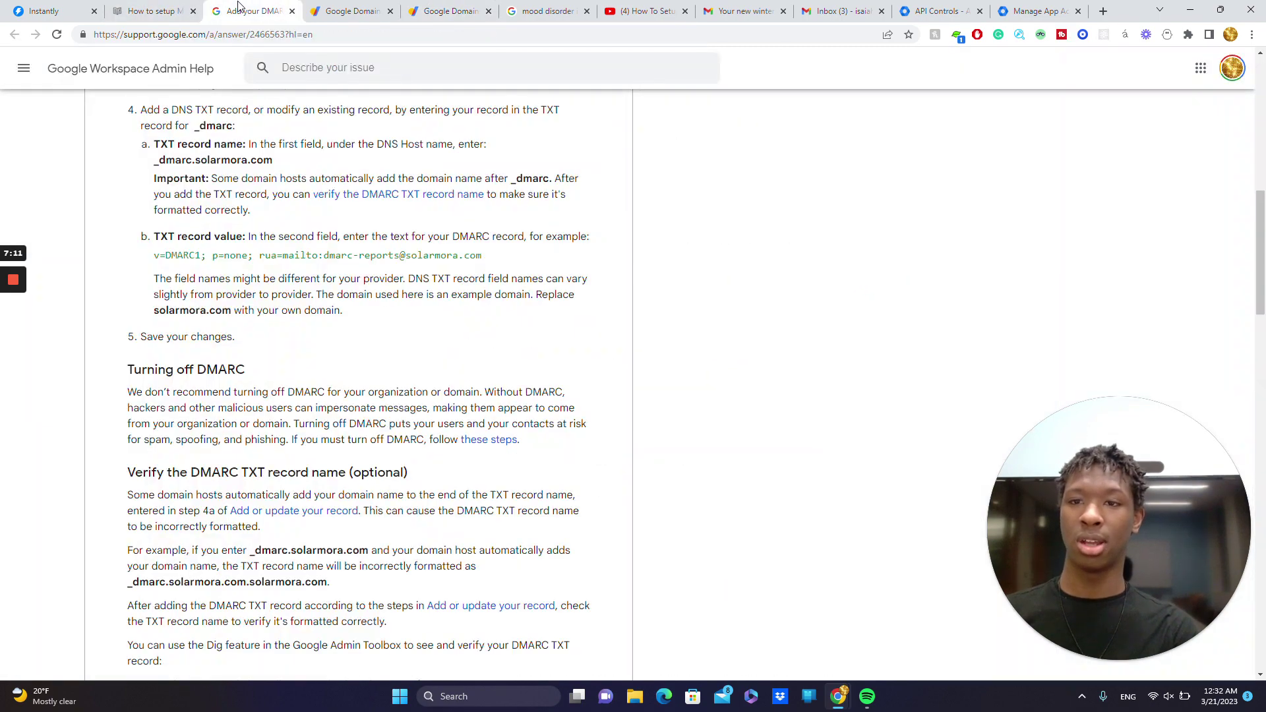
scroll(633, 384, "up", 10)
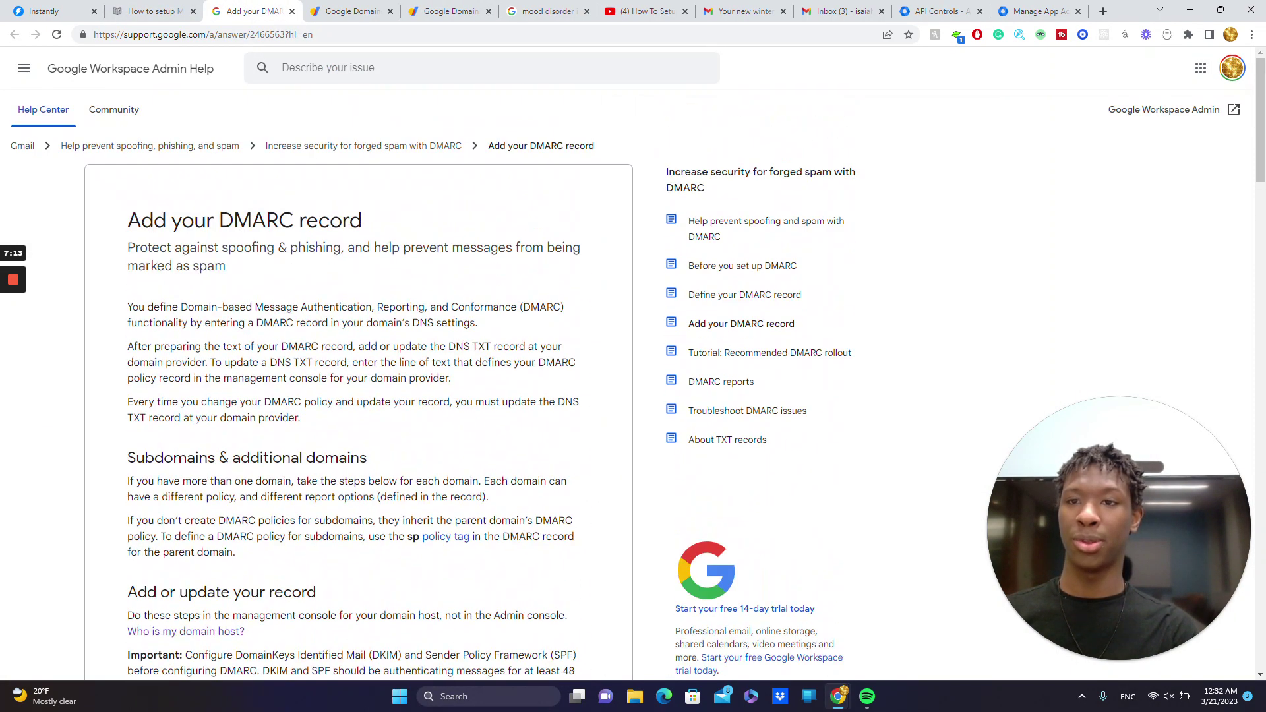
scroll(633, 384, "down", 7)
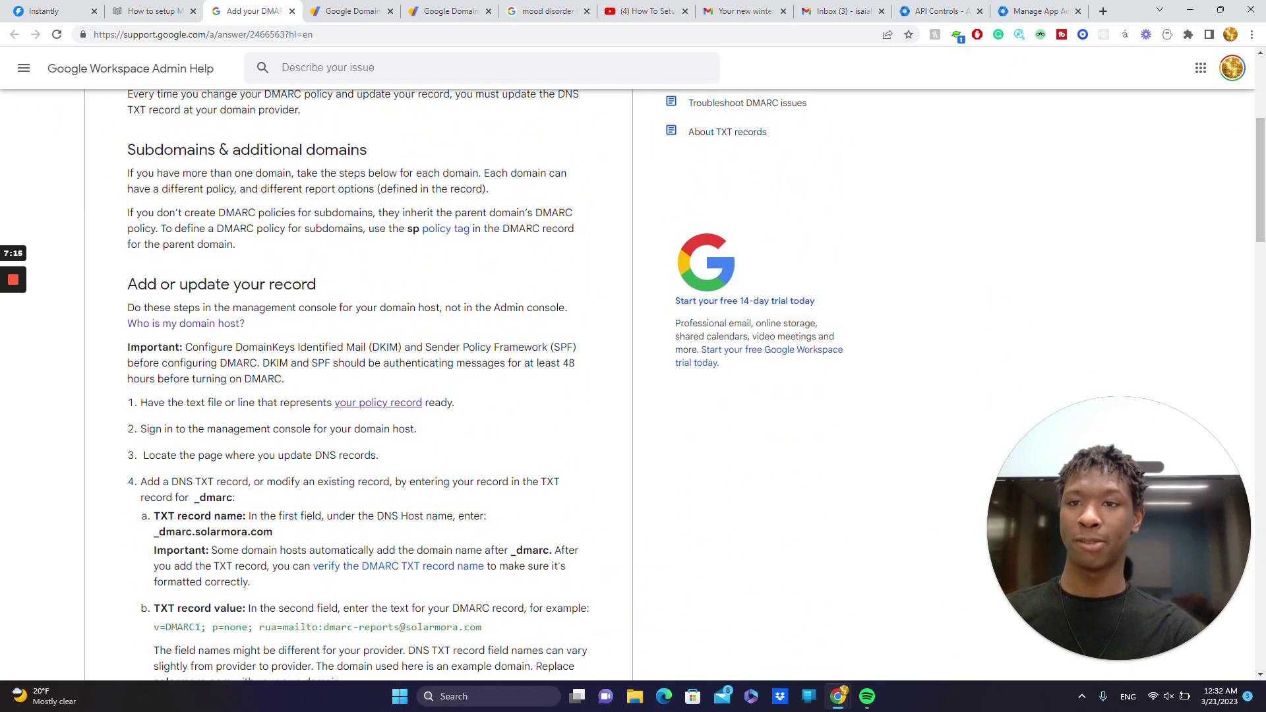
scroll(633, 384, "down", 1)
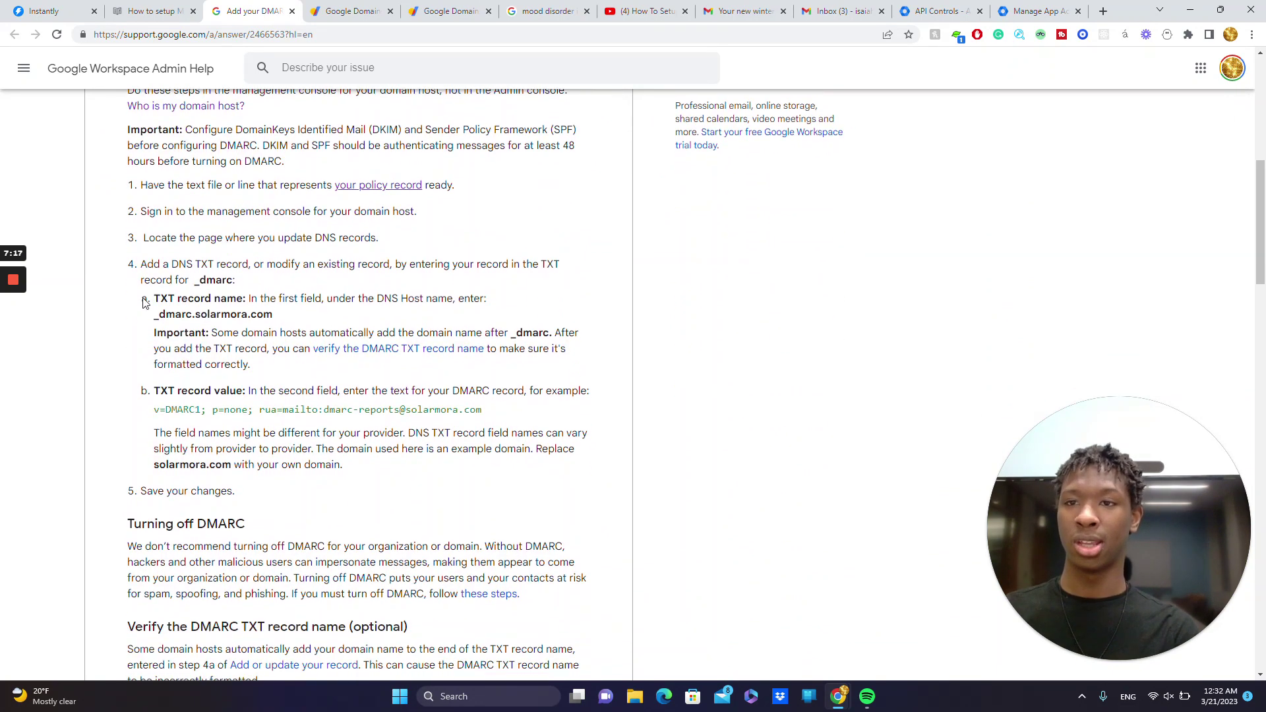
scroll(202, 198, "up", 8)
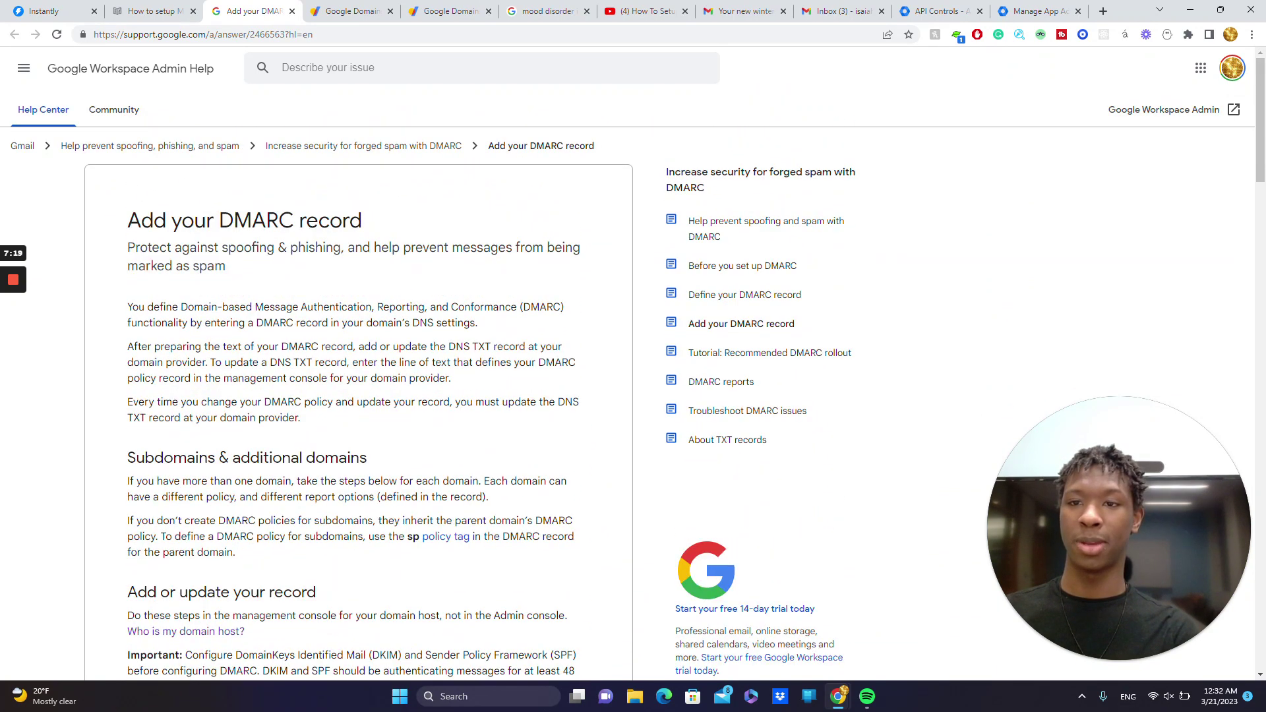
scroll(377, 219, "down", 8)
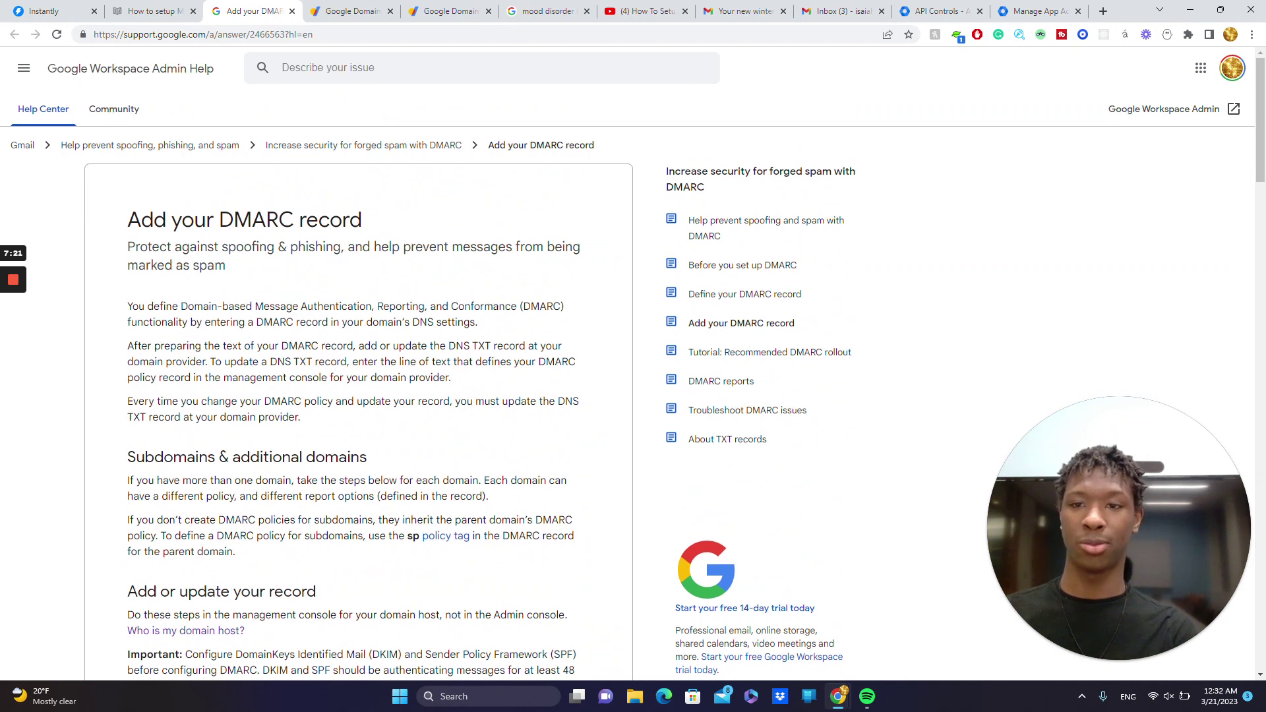
scroll(254, 310, "down", 1)
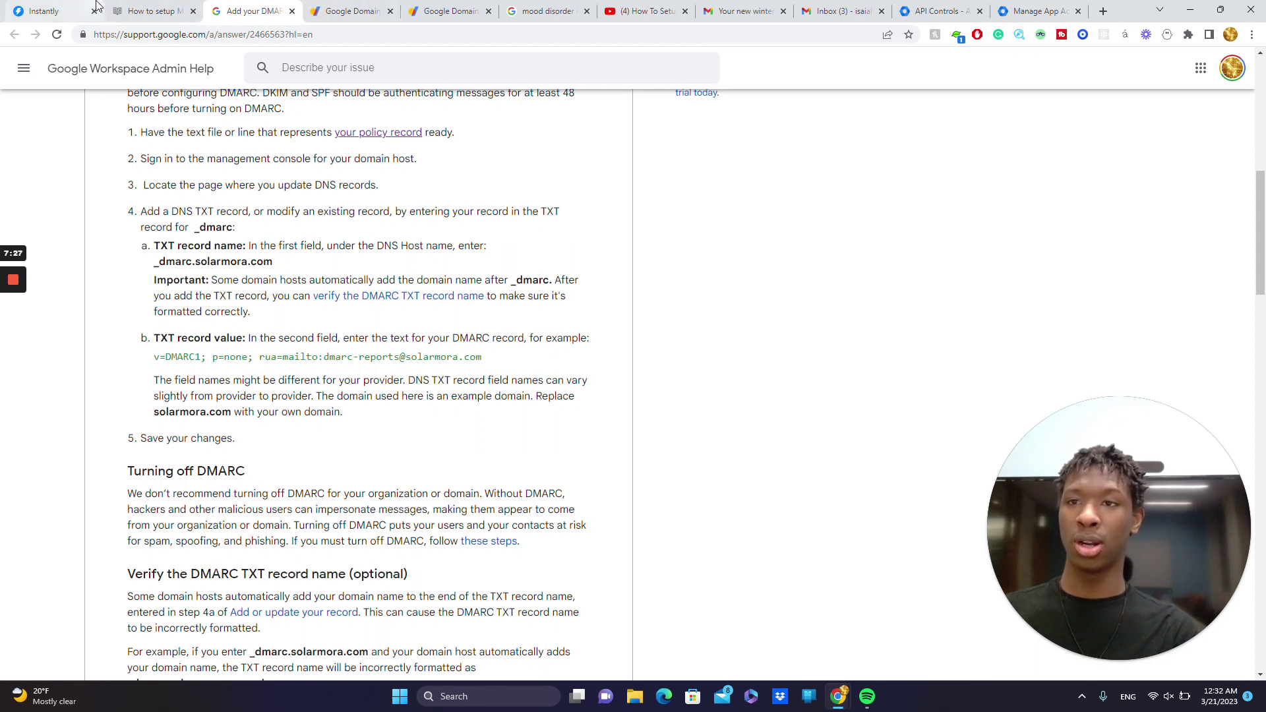
- Bring up the winterlessclients.com DNS records in Google Domains
left_click(325, 8)
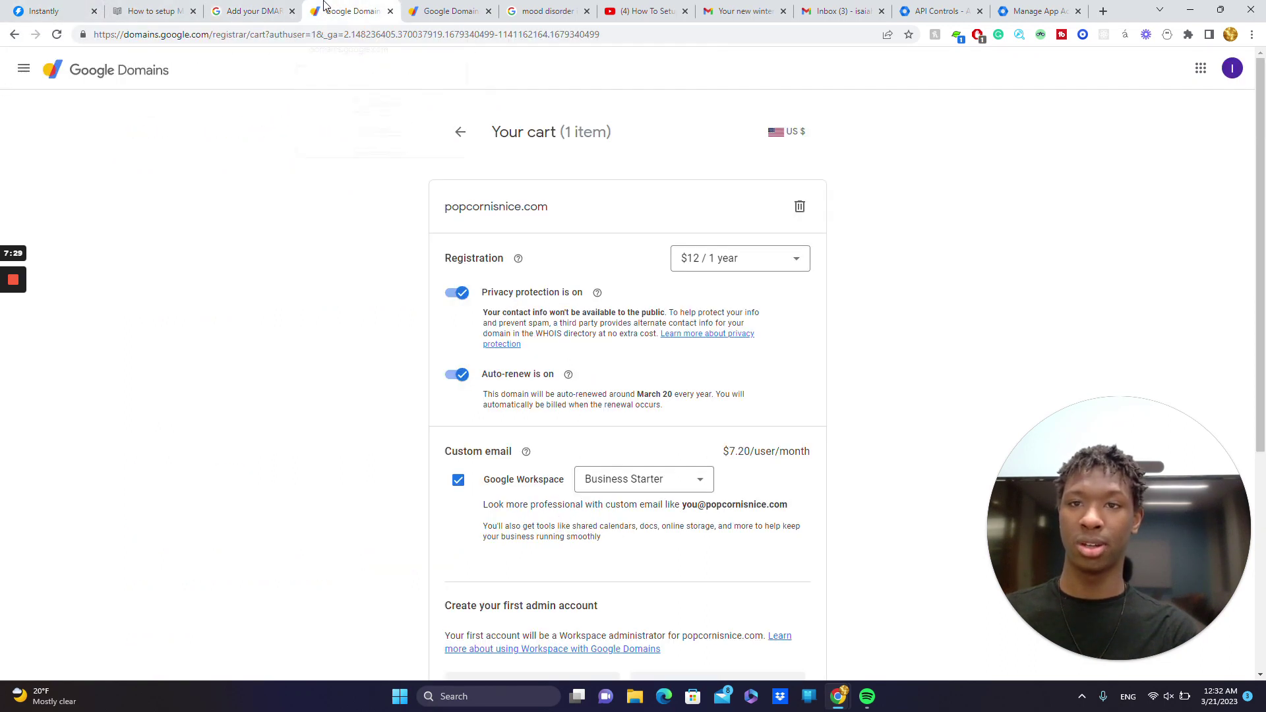
left_click(539, 11)
left_click(448, 11)
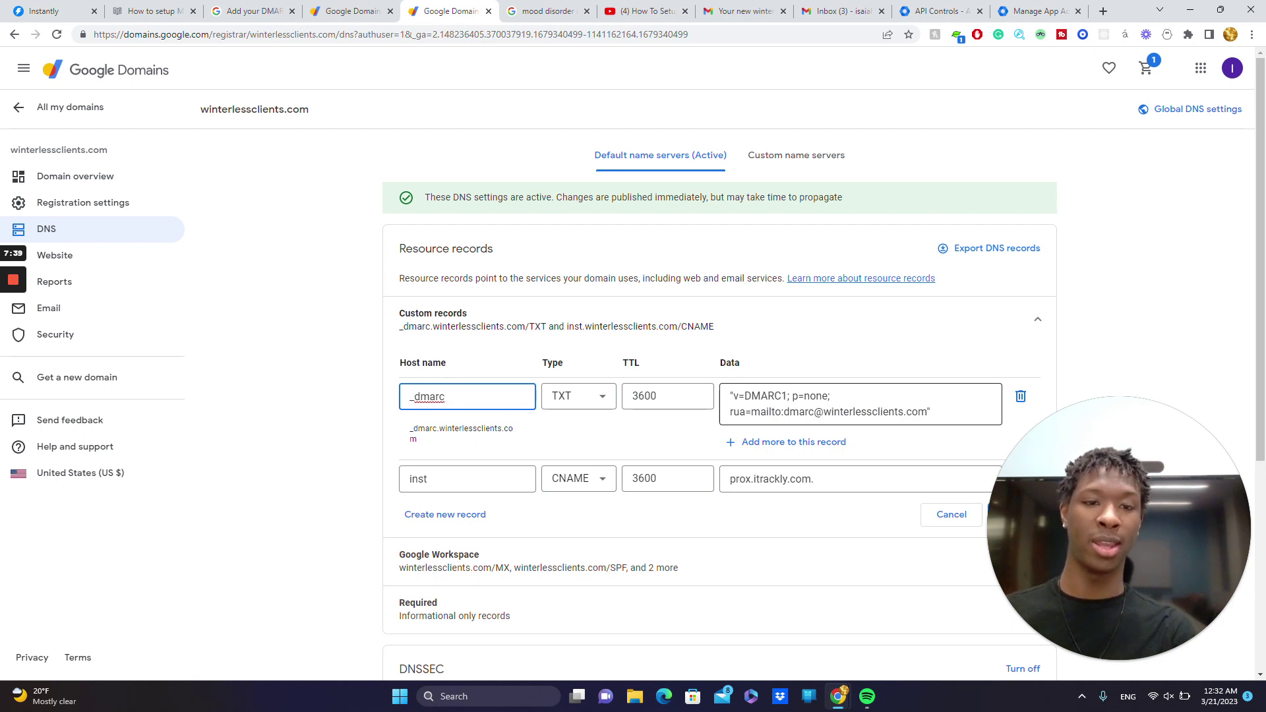
- Try replacing the DMARC report domain with 'yourdomain', undo it, and cancel the edit
left_click_drag(927, 412, 898, 430)
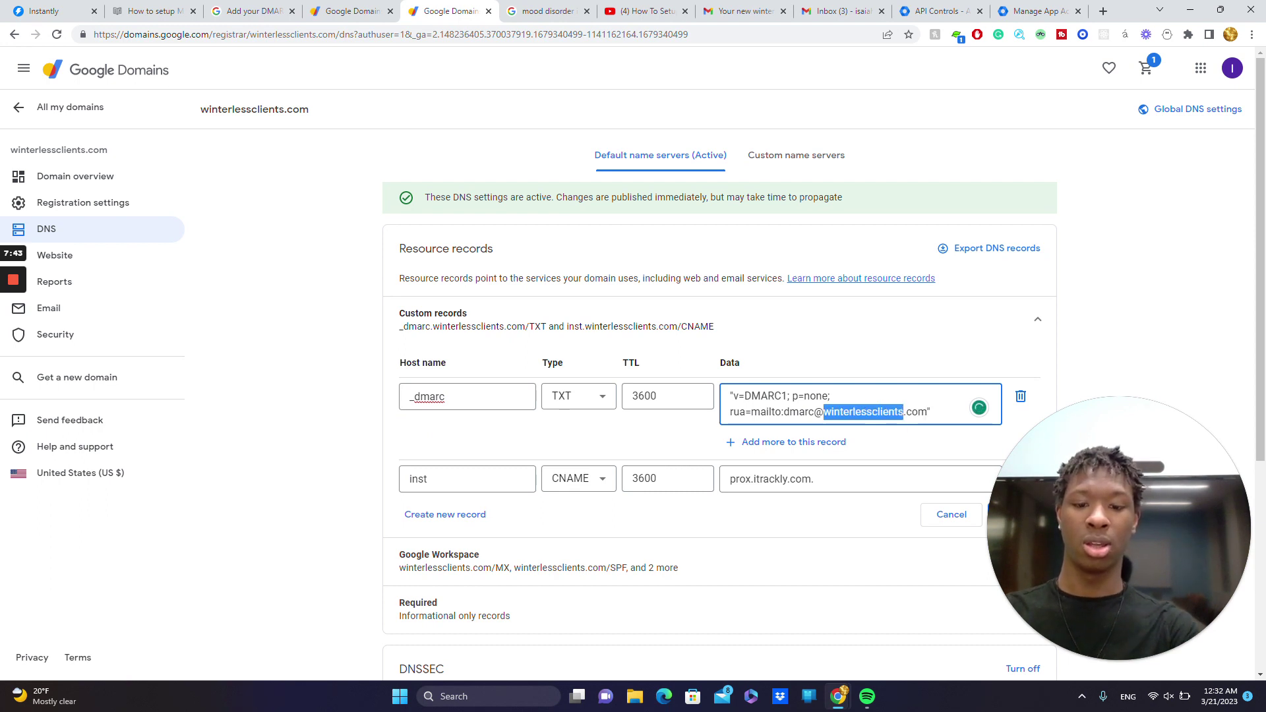
type("yourdomain")
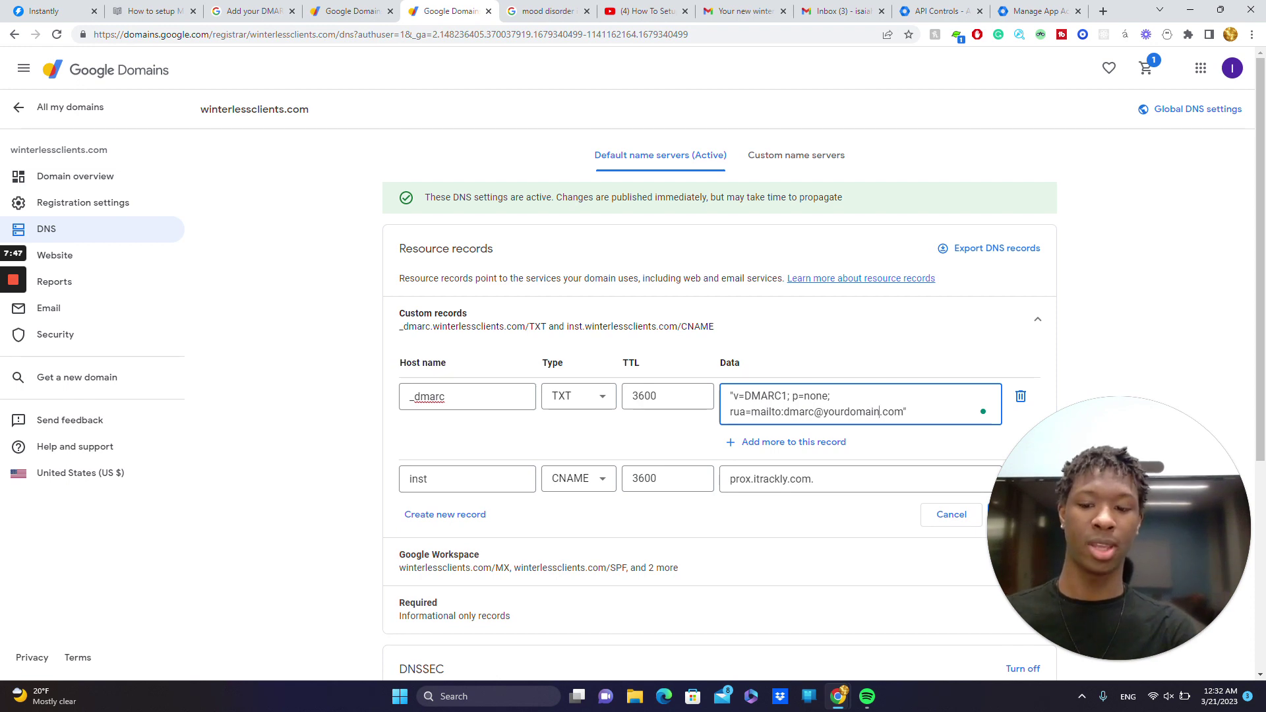
key("BackSpace")
key("BackSpace")
key("BackSpace")
key("BackSpace")
key("BackSpace")
key("BackSpace")
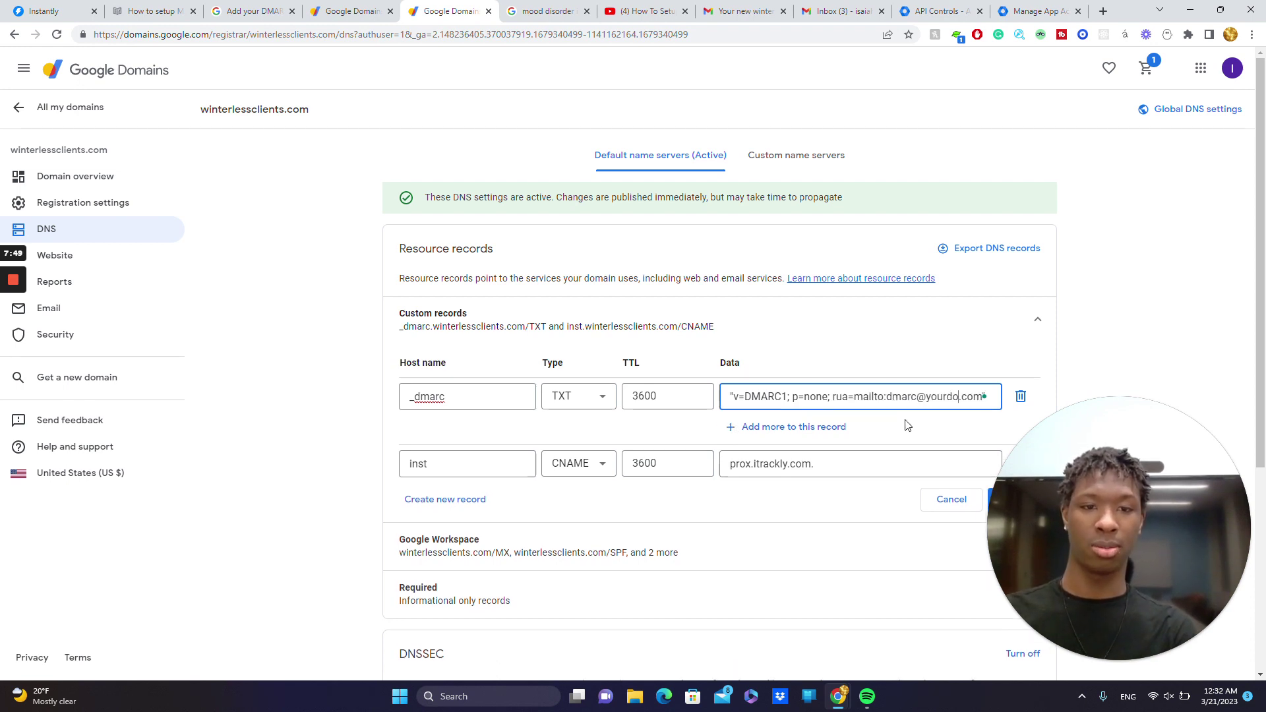
key("ctrl+z")
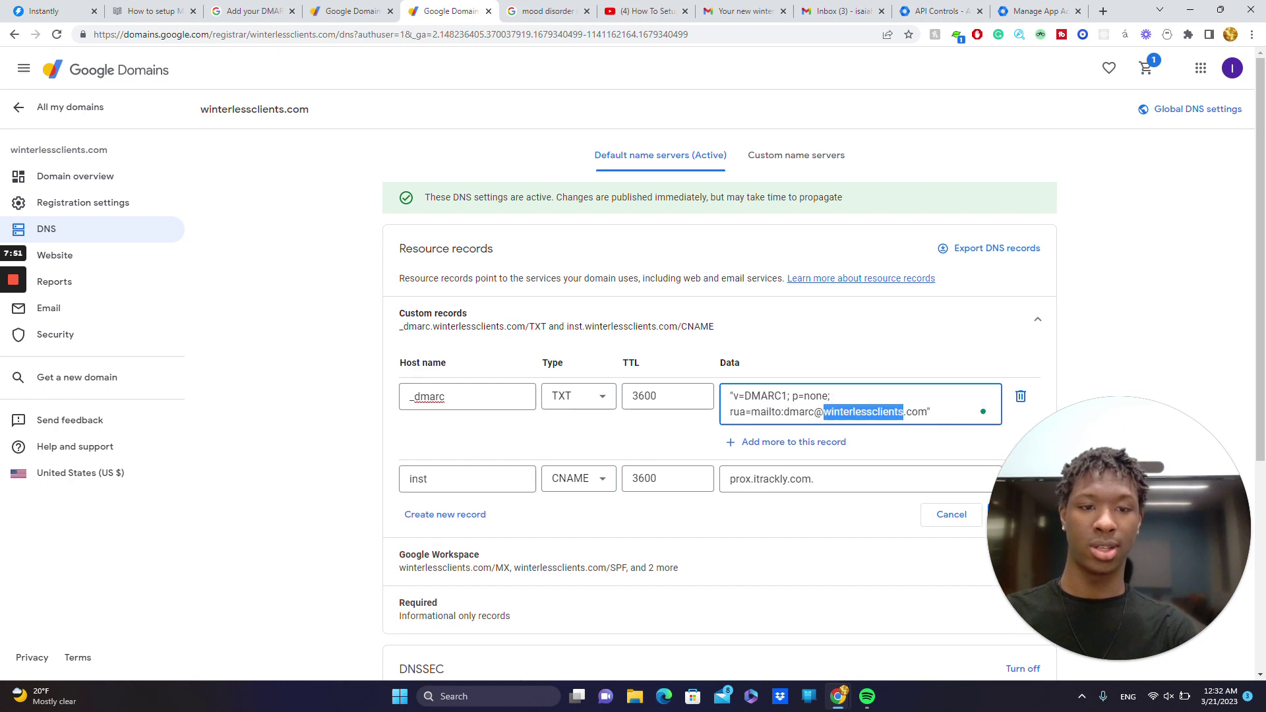
left_click(954, 522)
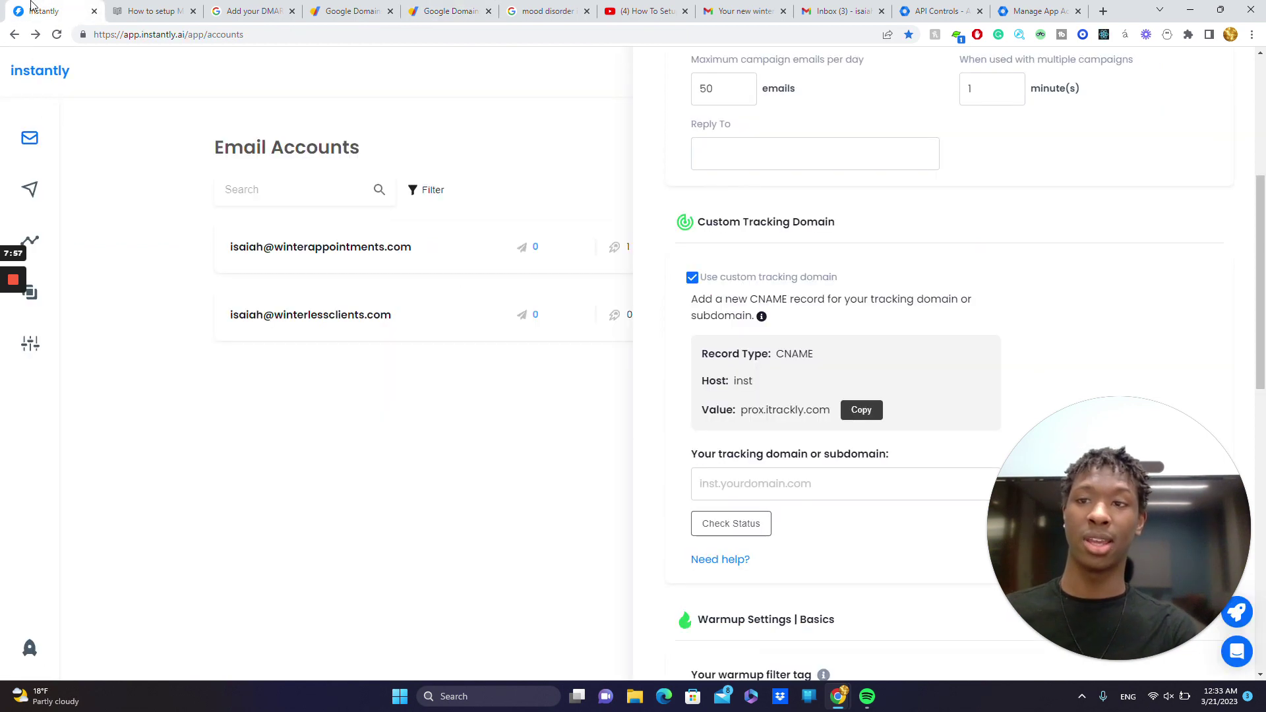
- Reopen the winterlessclients.com custom records for editing and select the inst CNAME host
key("ctrl+1")
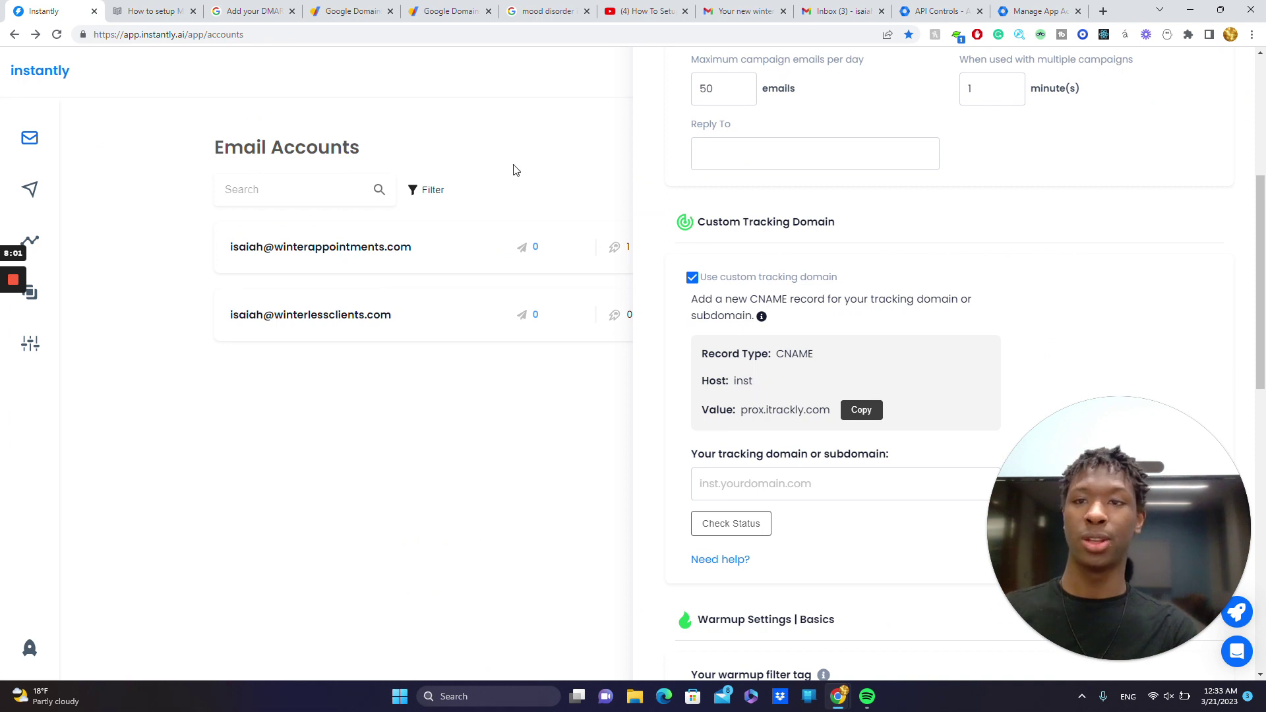
left_click(420, 8)
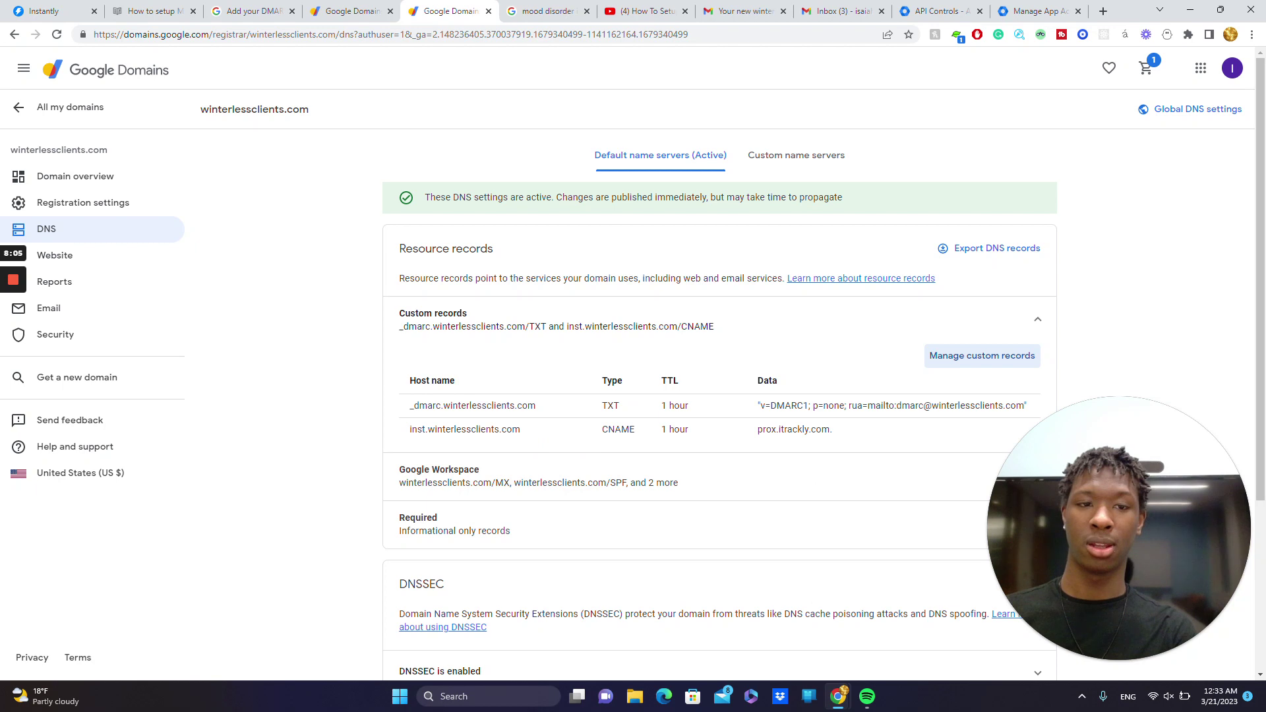
left_click(980, 356)
double_click(418, 479)
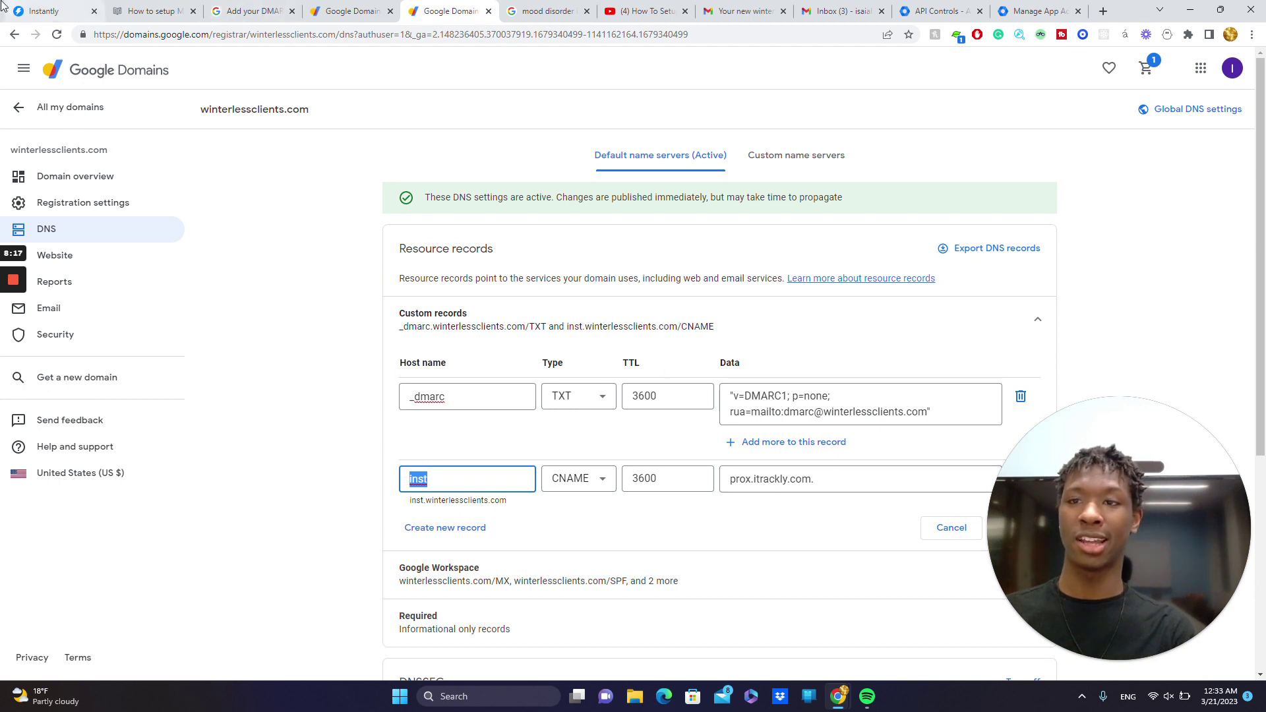
- Cross-check against Instantly's tracking settings, save the custom DNS records, and return to Instantly
left_click(43, 10)
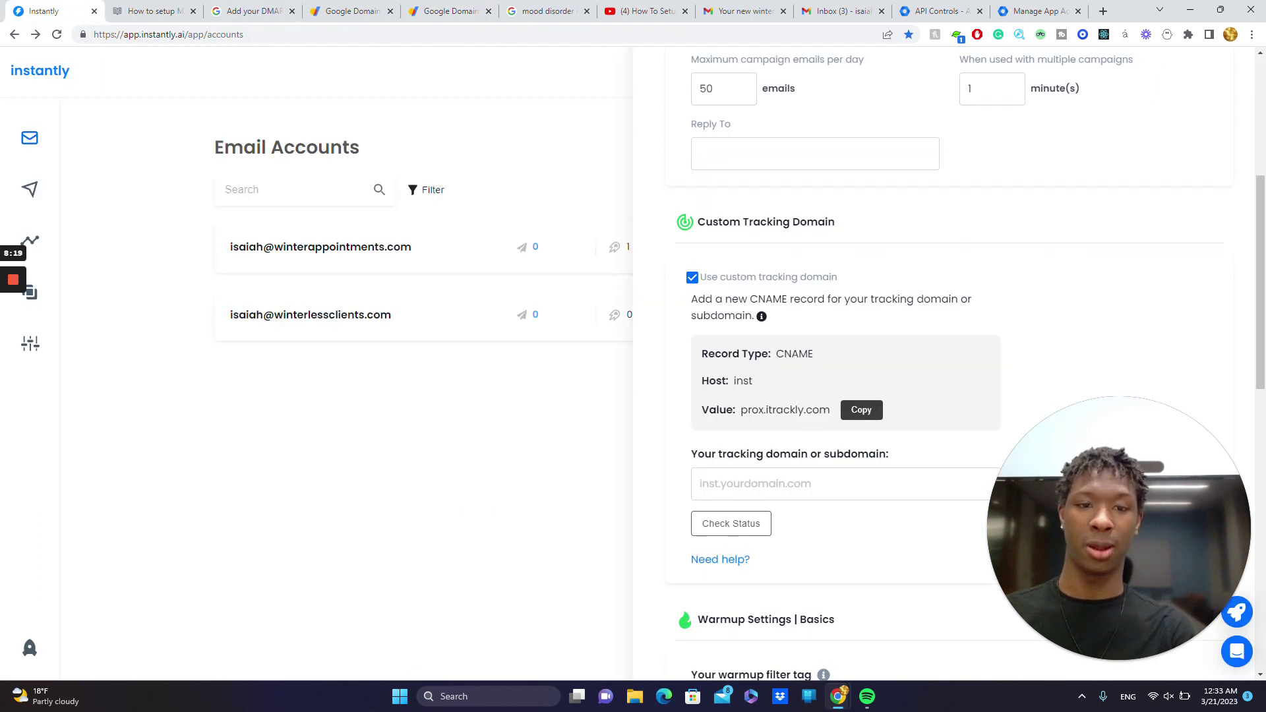
left_click(152, 11)
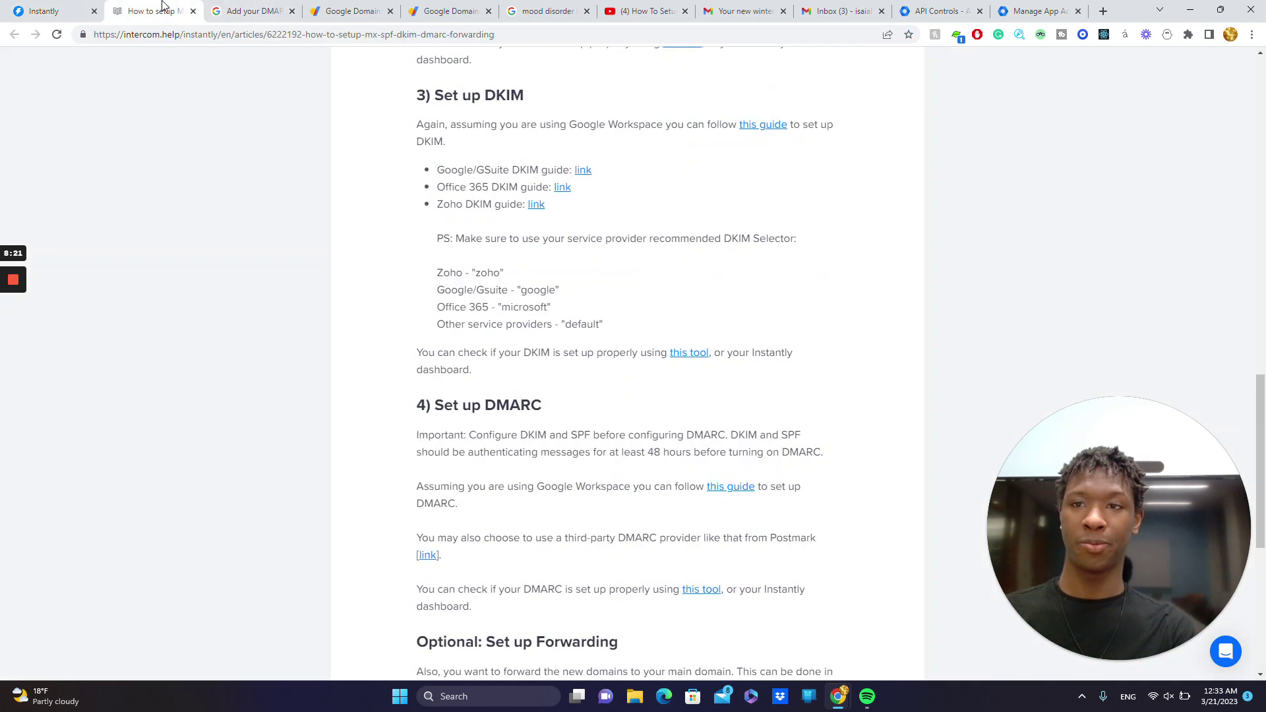
left_click(251, 11)
left_click(411, 14)
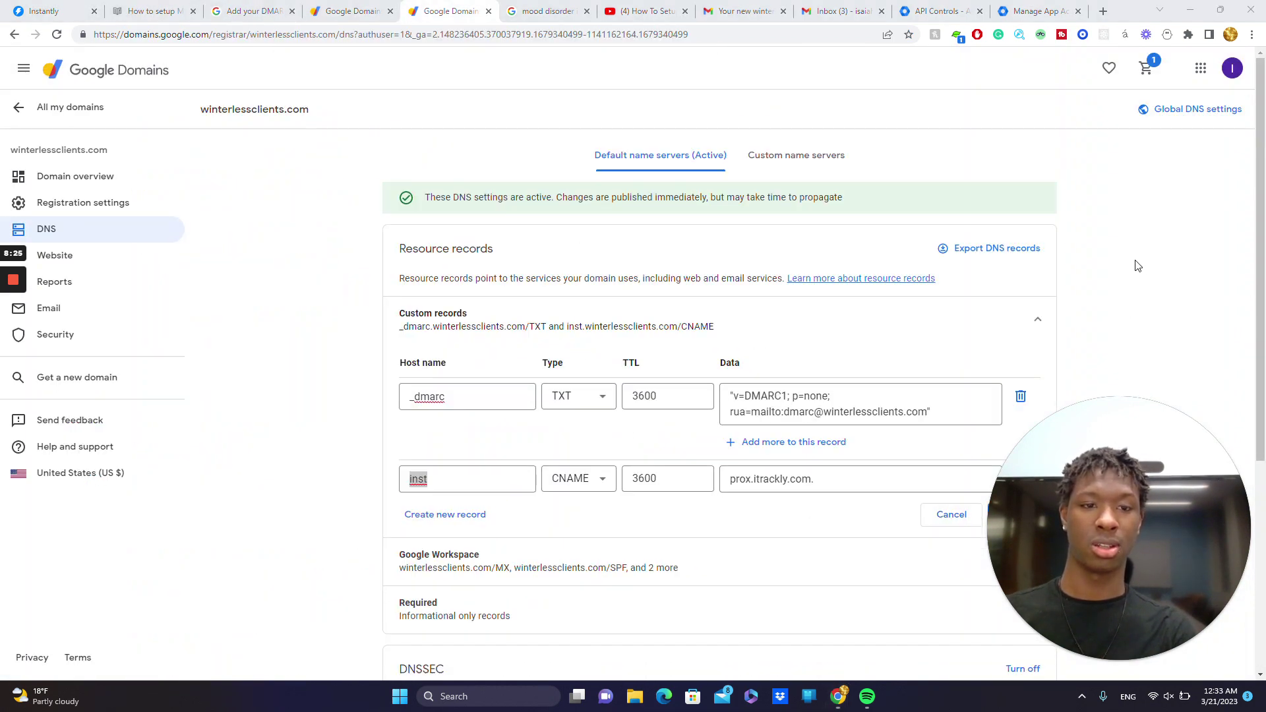
left_click_drag(1145, 445, 1180, 293)
left_click(1013, 515)
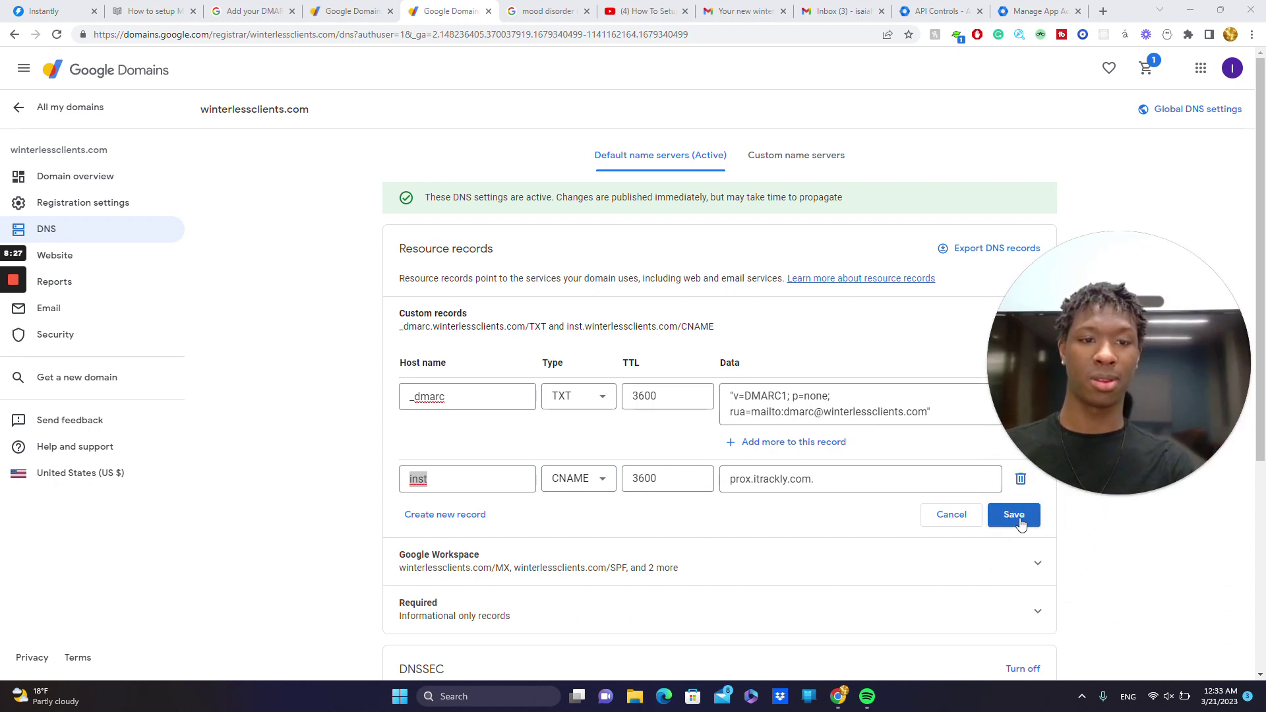
key("ctrl+1")
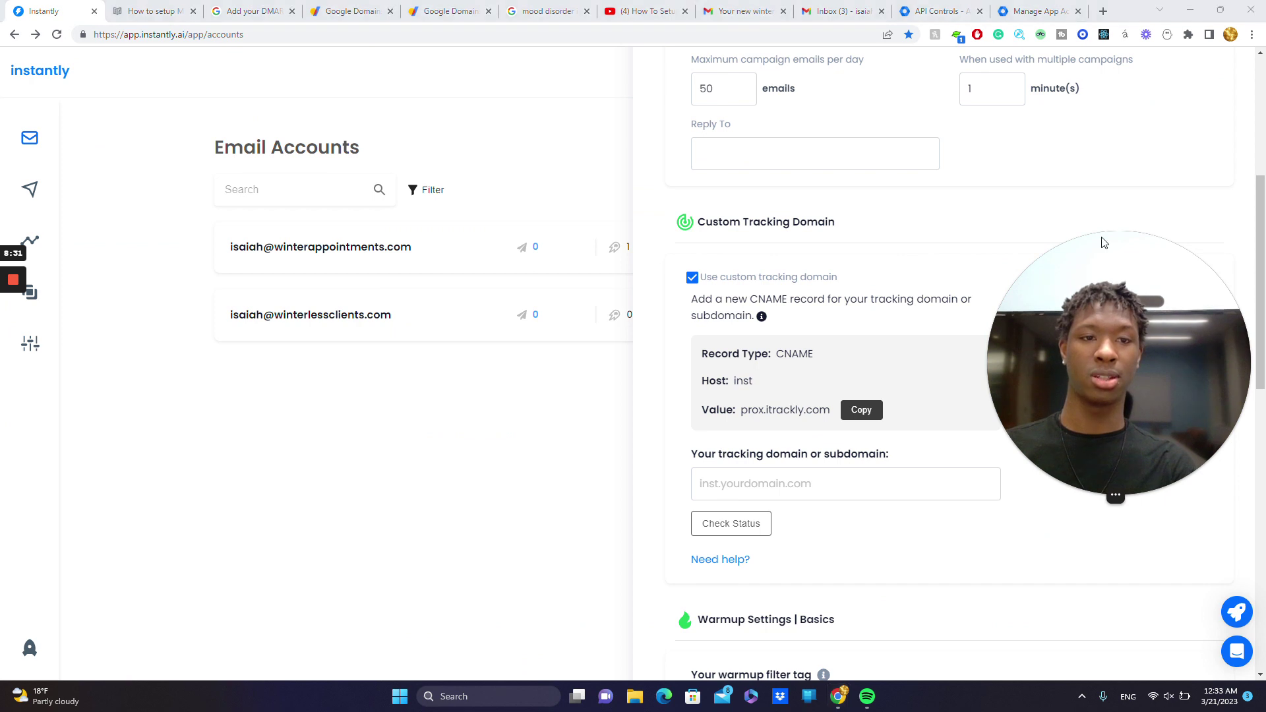
- Enter inst.winterlessclients.com as the tracking domain and run Check Status
left_click_drag(1109, 285, 1111, 120)
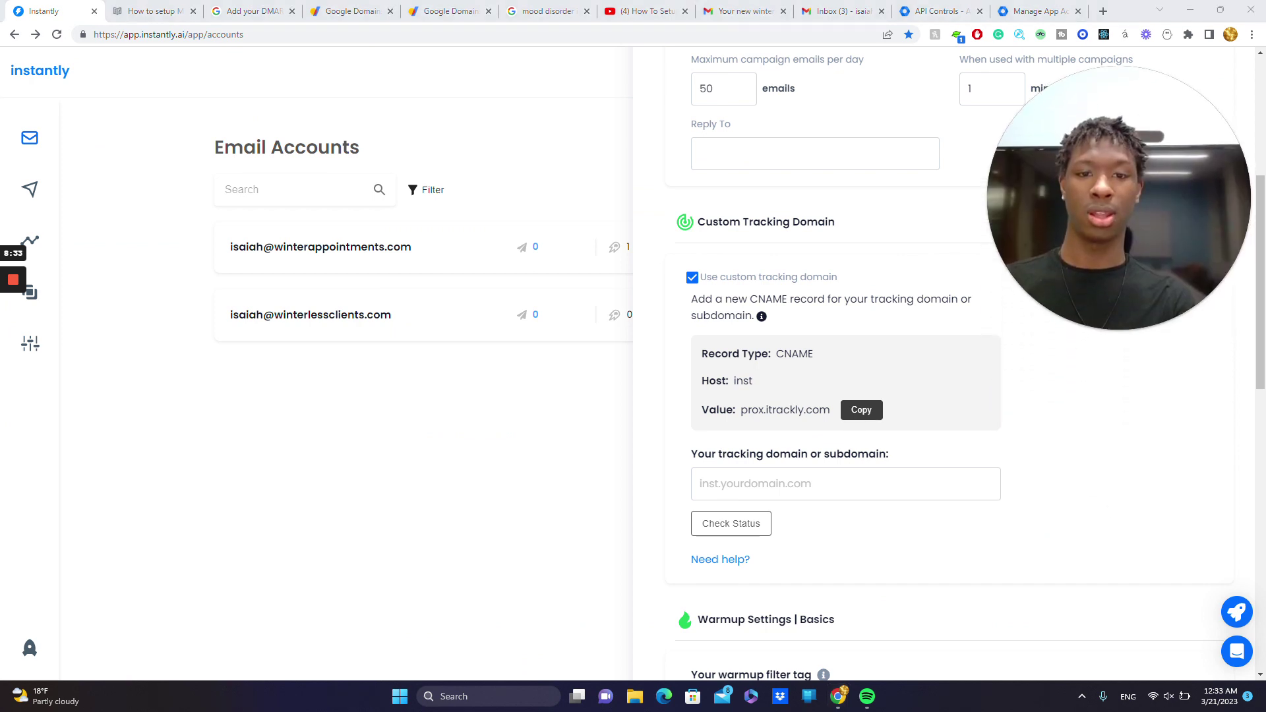
left_click(791, 488)
type("ins")
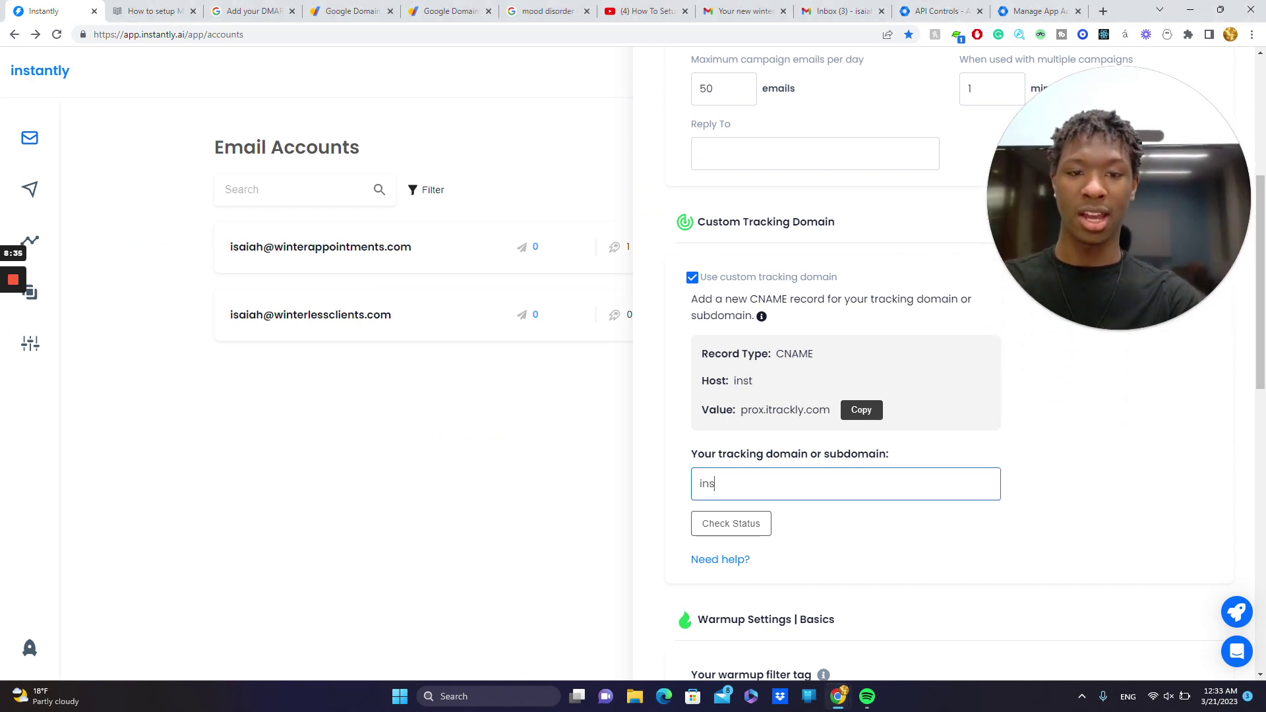
type("t.")
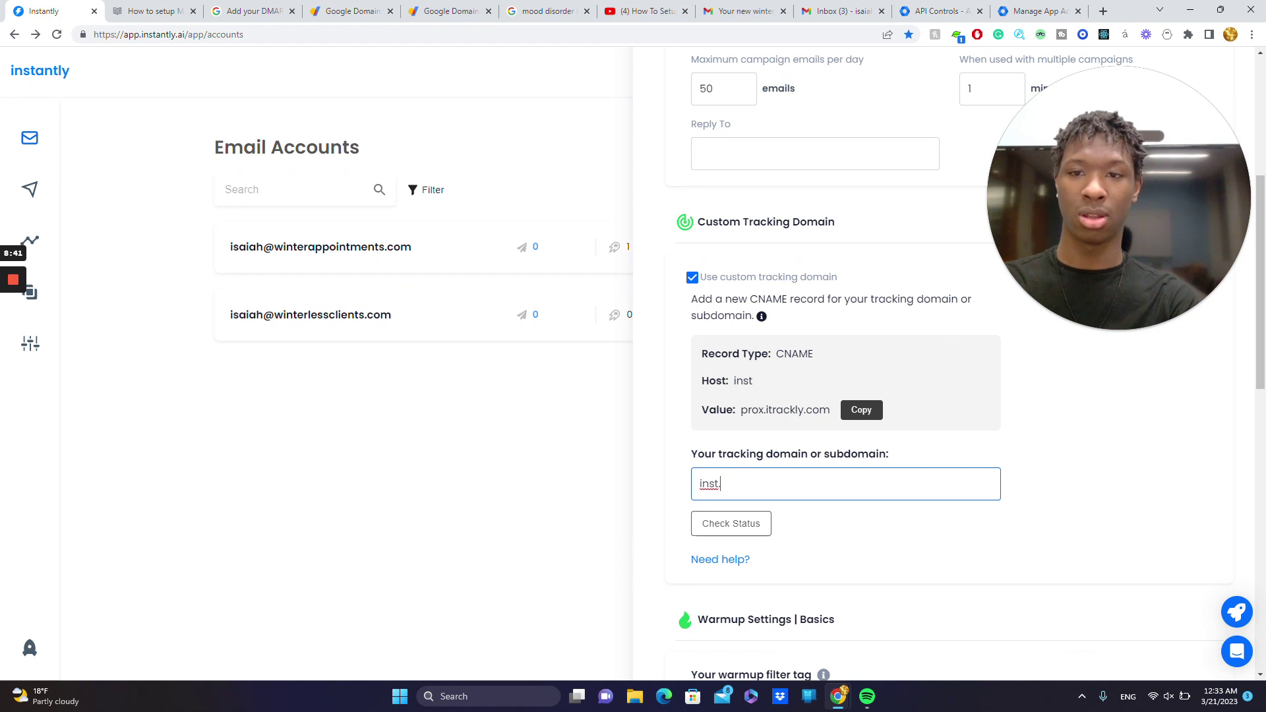
type("winter")
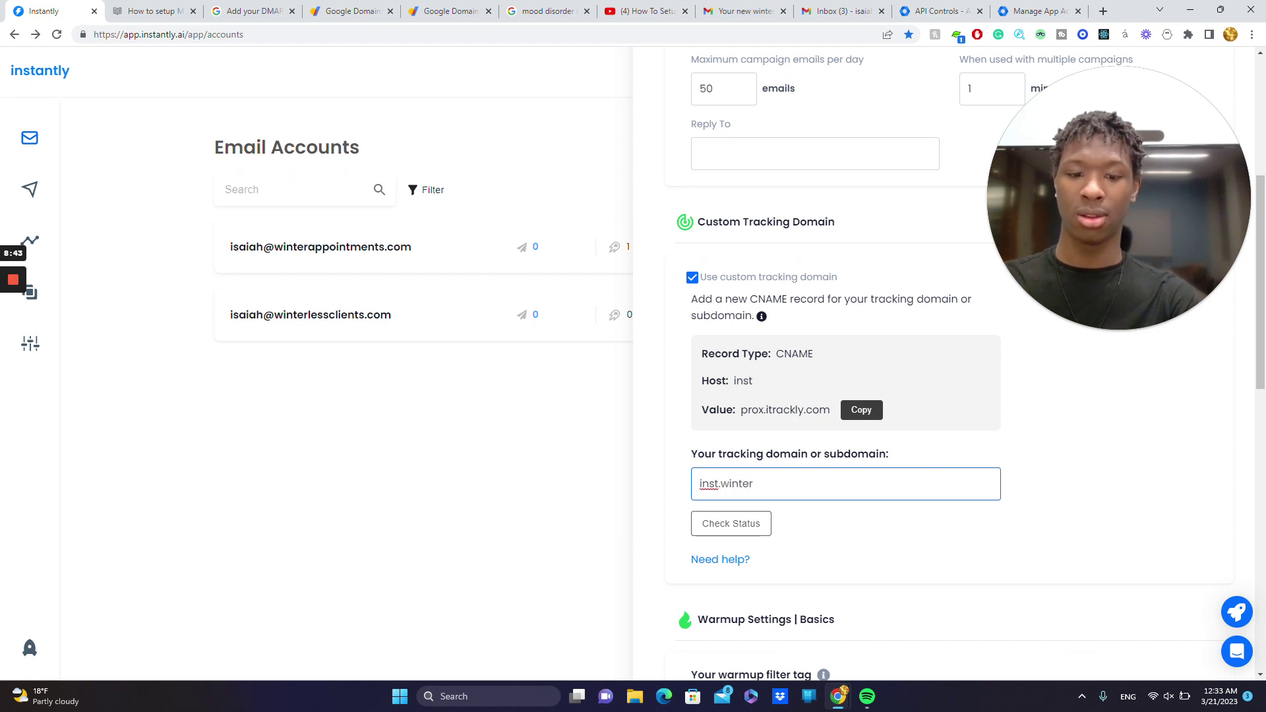
type("lesscleint")
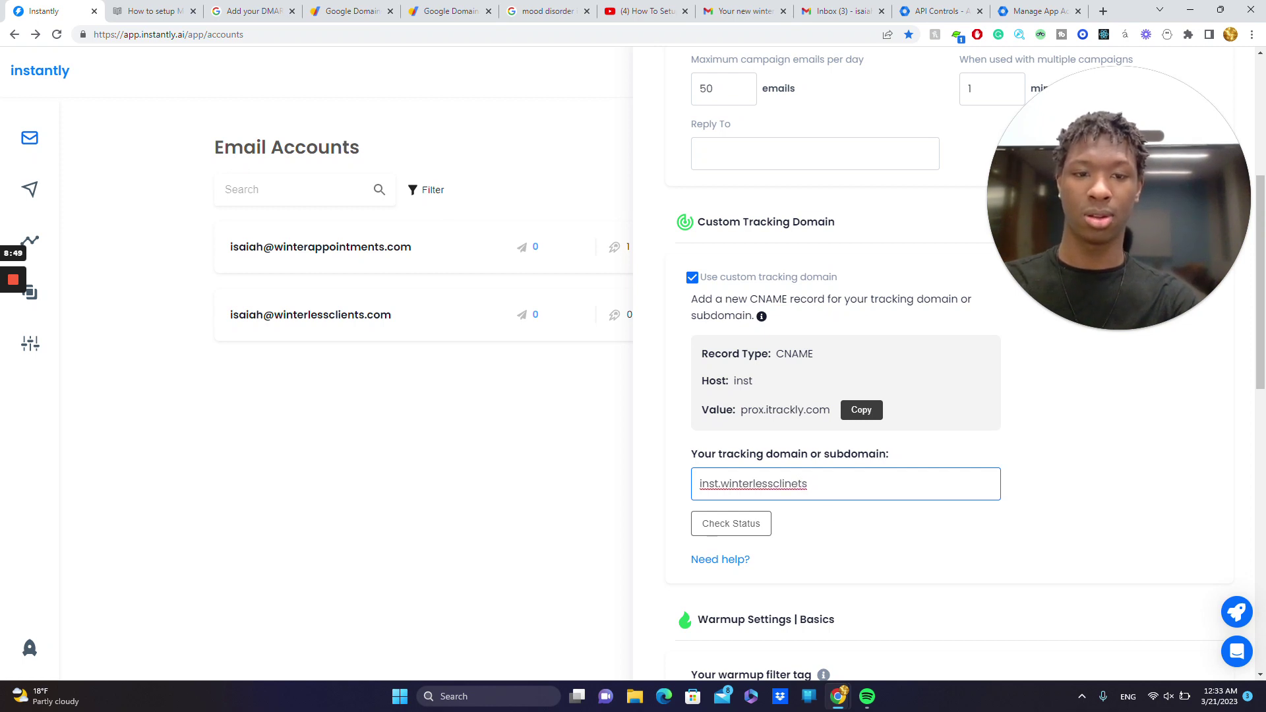
key("BackSpace")
key("BackSpace")
key("BackSpace")
key("BackSpace")
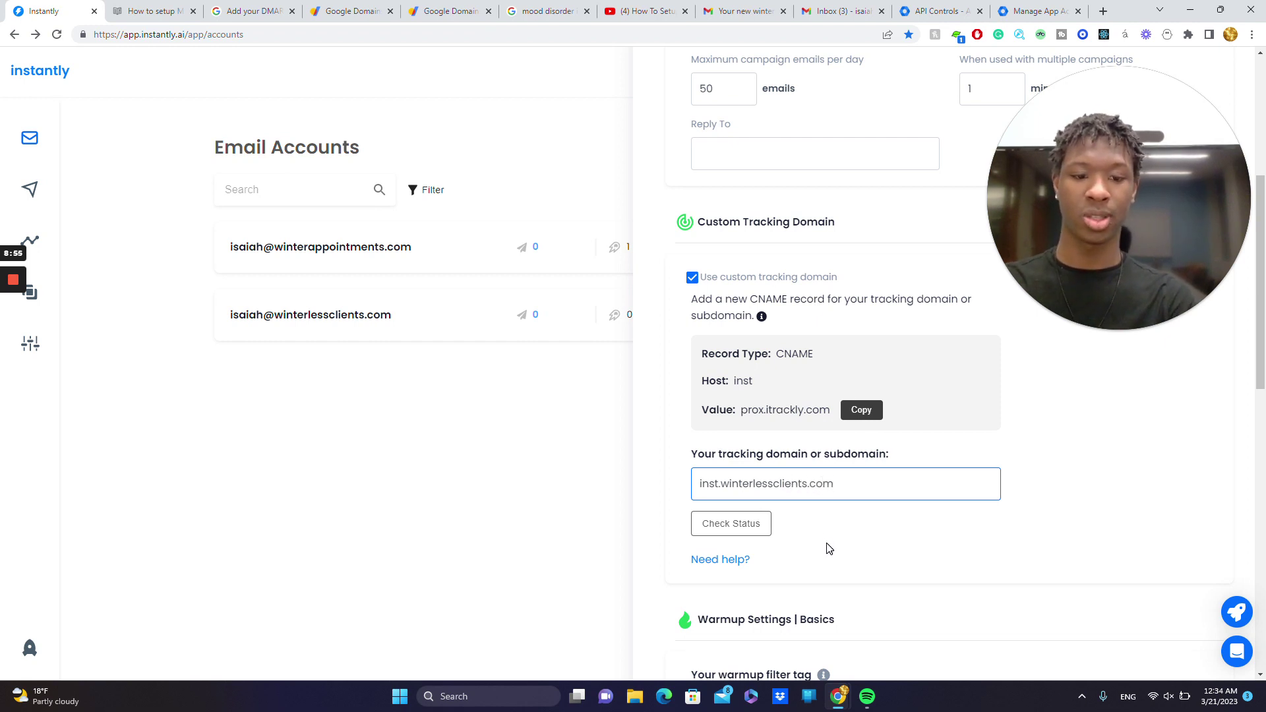
left_click(745, 534)
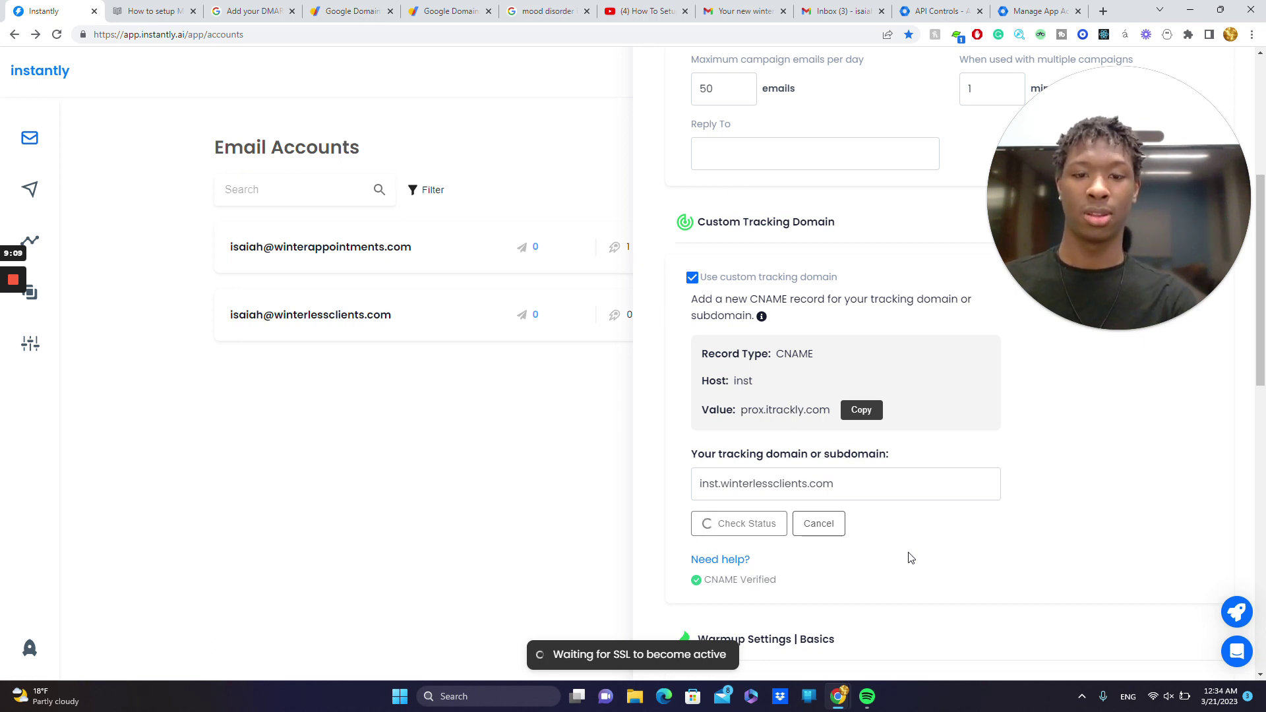
- Once the CNAME shows as verified, save the email account's settings
scroll(927, 446, "down", 12)
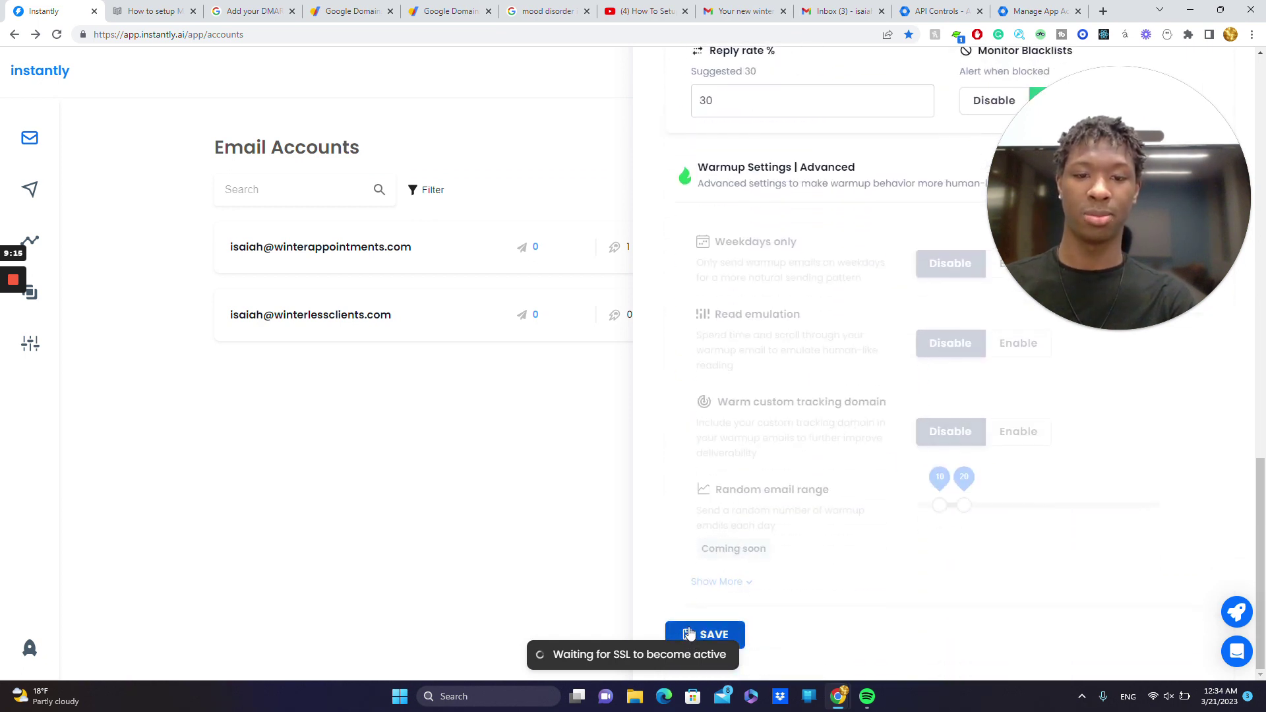
left_click(689, 633)
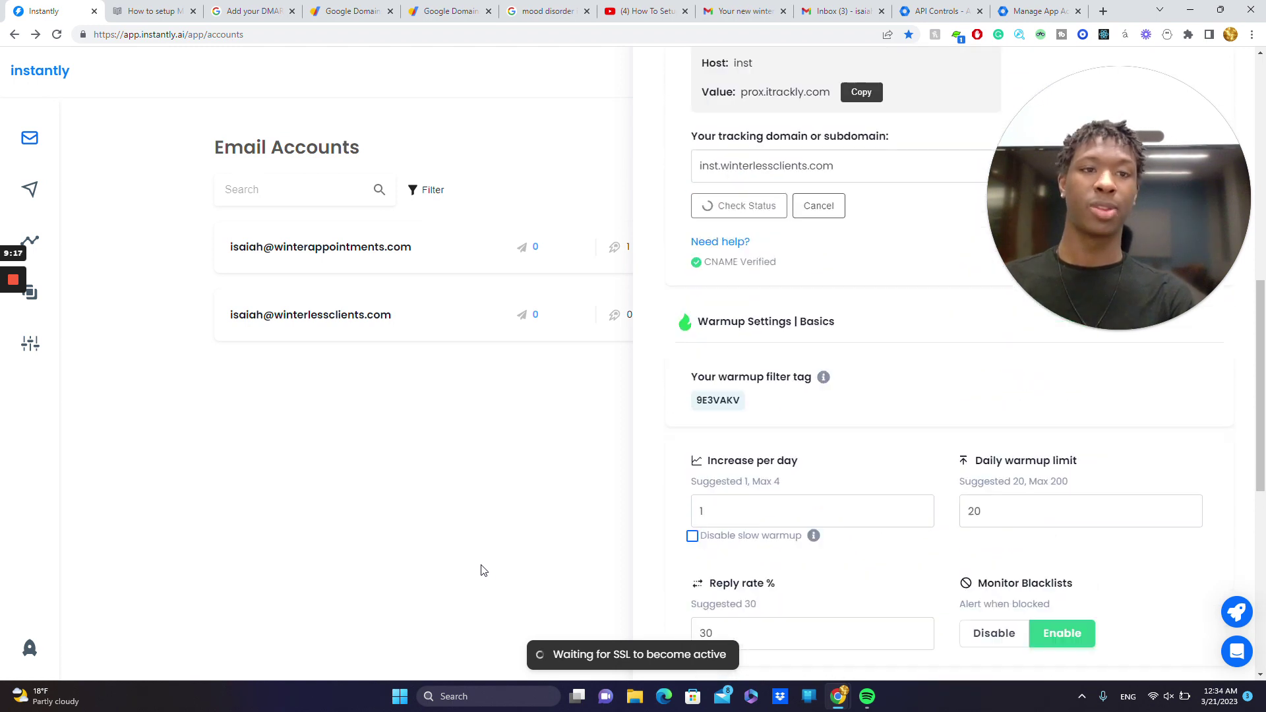